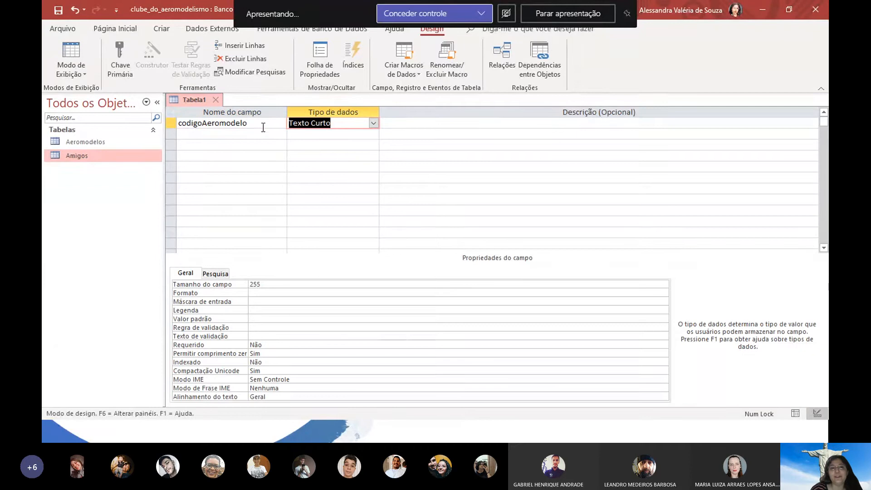
Make codigoAeromodelo a Número field and check the Aeromodelos table's records
{"action": "left_click", "coordinate": [373, 123]}
{"action": "left_click", "coordinate": [309, 155]}
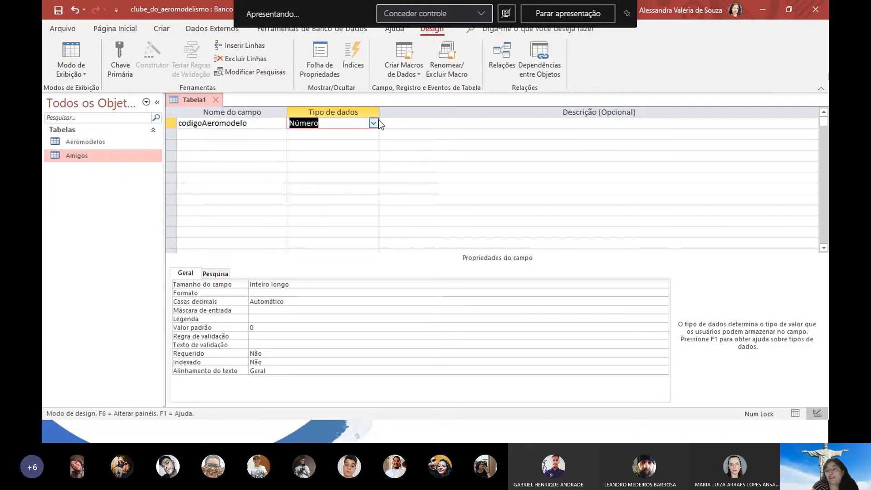
{"action": "left_click", "coordinate": [127, 146]}
{"action": "double_click", "coordinate": [127, 146]}
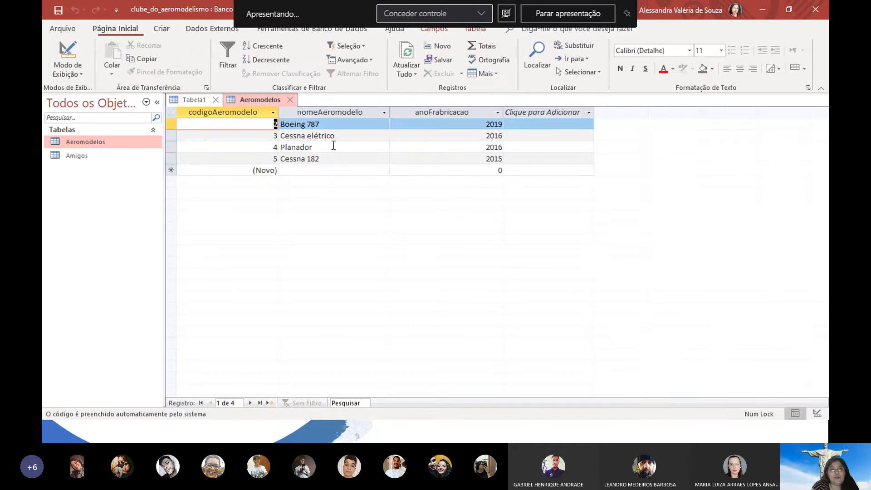
{"action": "left_click", "coordinate": [292, 100]}
Add a codigoAmigo field of type Número in the second row
{"action": "left_click", "coordinate": [277, 138]}
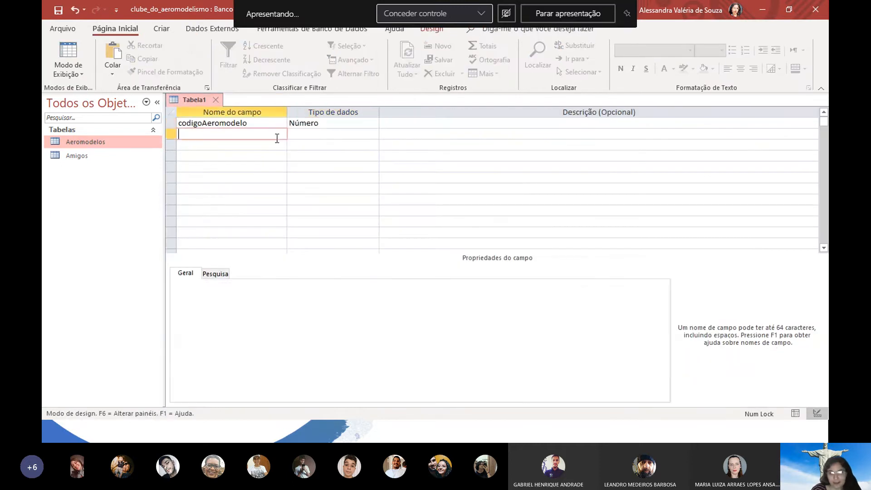
{"action": "type", "text": "codigo"}
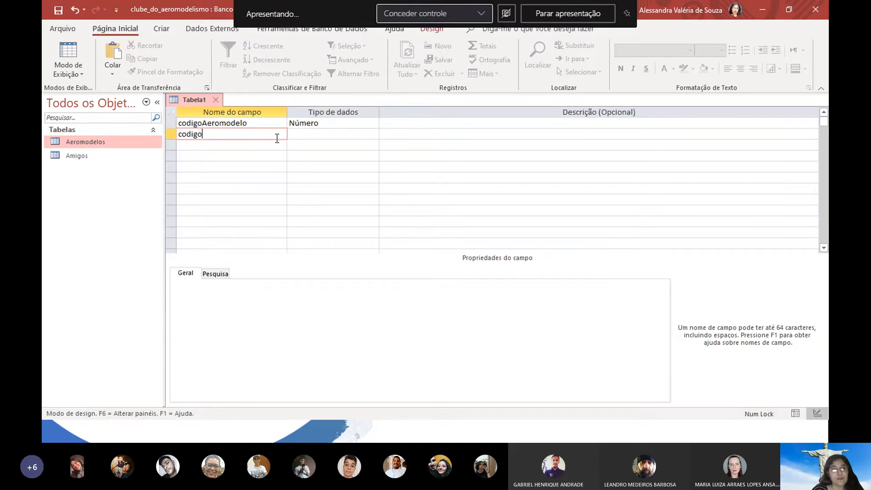
{"action": "type", "text": "Amigo"}
{"action": "key", "text": "Tab"}
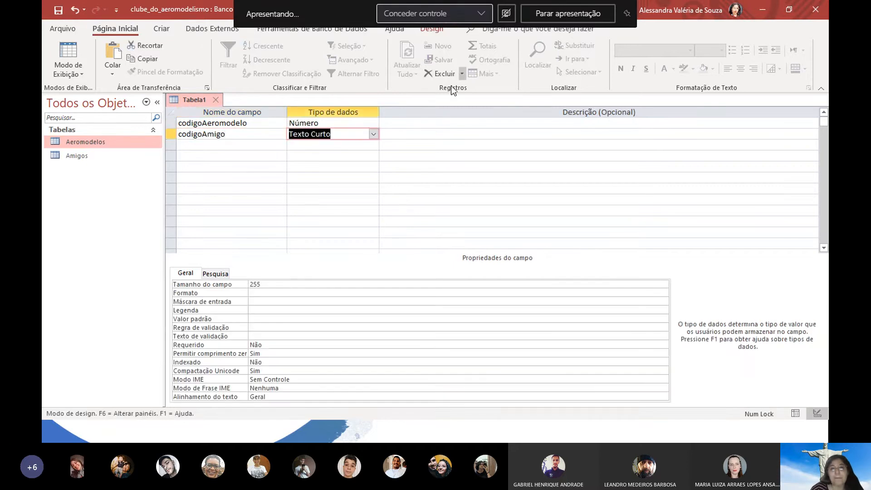
{"action": "left_click", "coordinate": [373, 134]}
{"action": "left_click", "coordinate": [322, 164]}
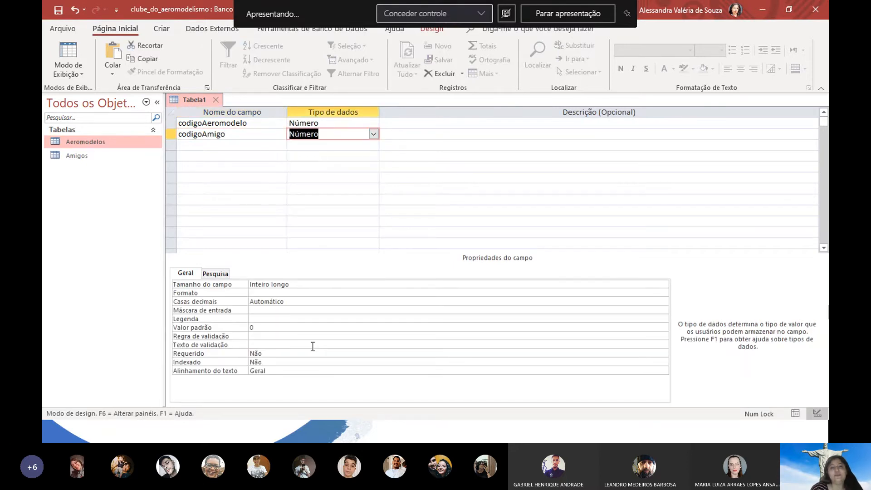
Open the Amigos table to check its records, then close it
{"action": "left_click", "coordinate": [83, 159]}
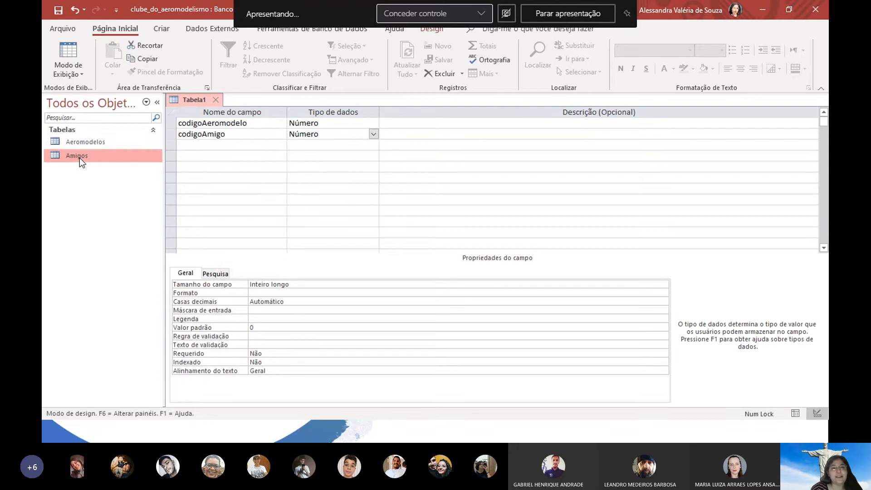
{"action": "double_click", "coordinate": [80, 158]}
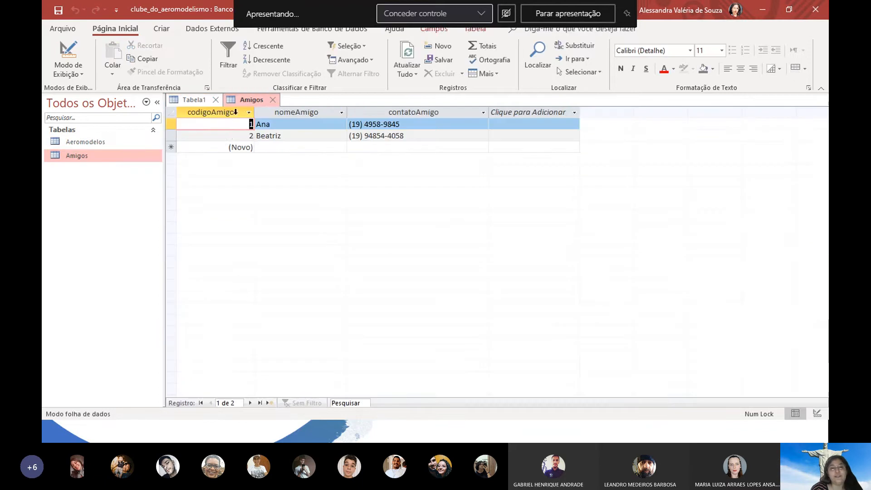
{"action": "left_click", "coordinate": [274, 99]}
Add a dataEmprestimo field of type Data/Hora
{"action": "left_click", "coordinate": [270, 145]}
{"action": "type", "text": "d"}
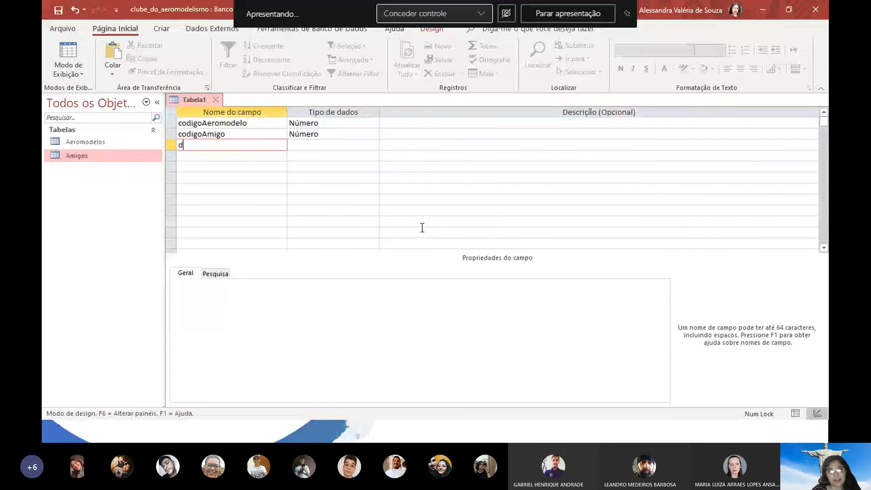
{"action": "type", "text": "ataEmprestimo"}
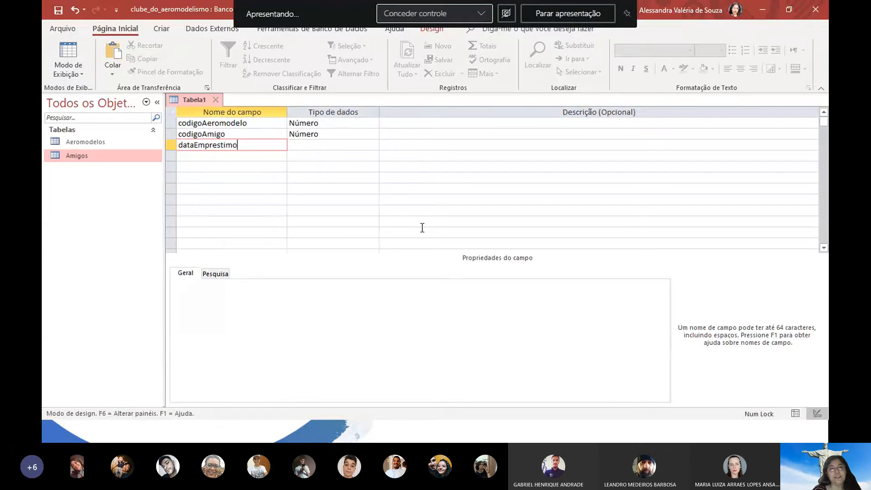
{"action": "key", "text": "Tab"}
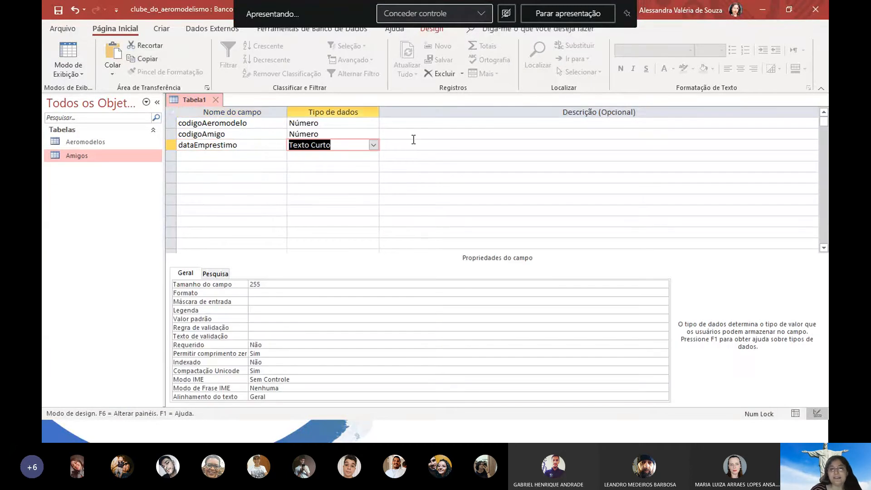
{"action": "left_click", "coordinate": [373, 144]}
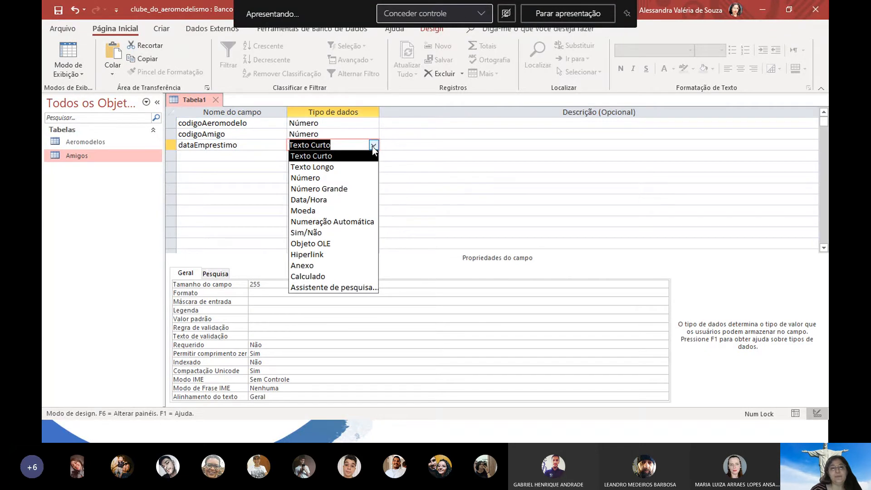
{"action": "left_click", "coordinate": [308, 199]}
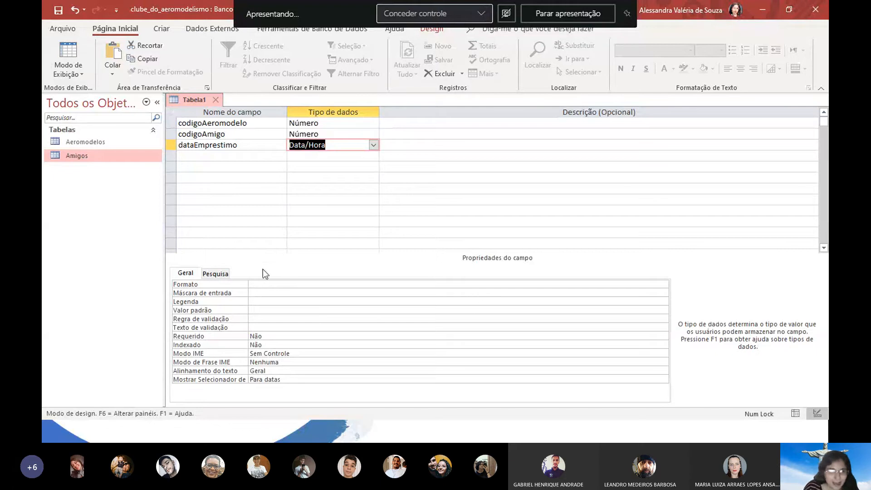
Format dataEmprestimo as Data abreviada and name the next field Devolucao
{"action": "left_click", "coordinate": [263, 285]}
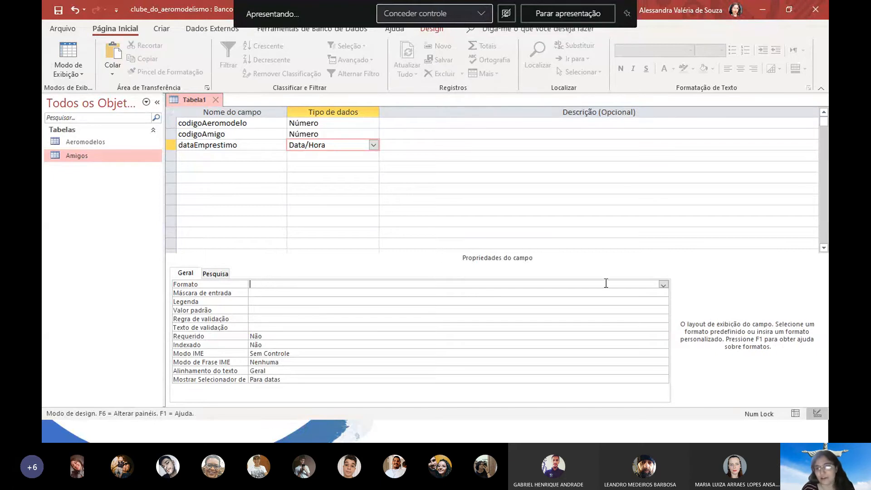
{"action": "left_click", "coordinate": [663, 285]}
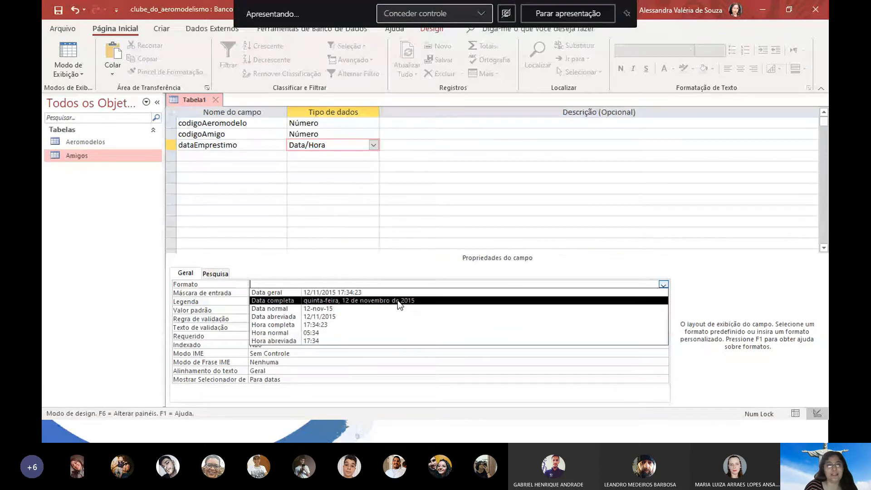
{"action": "left_click", "coordinate": [333, 315]}
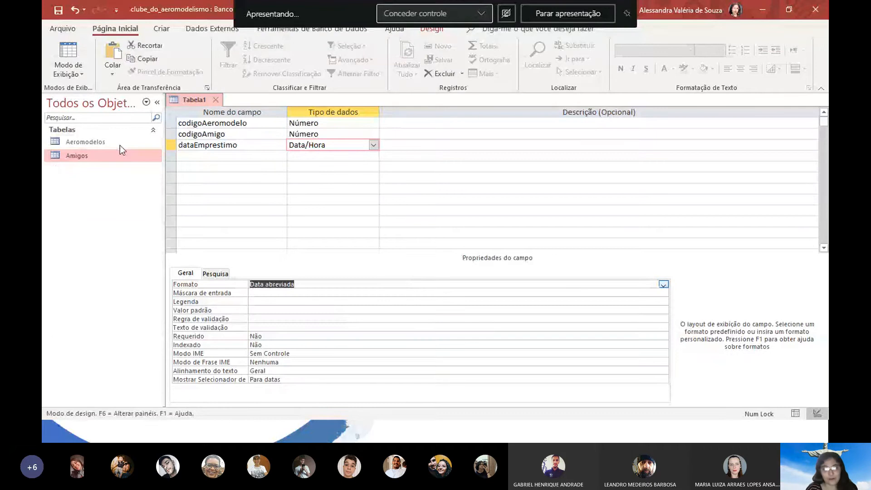
{"action": "left_click", "coordinate": [246, 159]}
{"action": "type", "text": "Devolucao"}
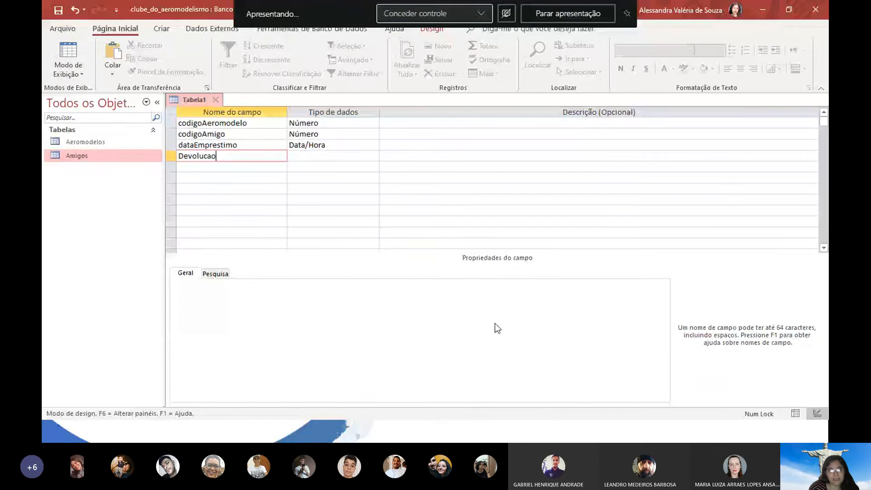
Make Devolucao a Sim/Não field and select the codigoAeromodelo and codigoAmigo rows
{"action": "key", "text": "Tab"}
{"action": "left_click", "coordinate": [374, 156]}
{"action": "left_click", "coordinate": [312, 236]}
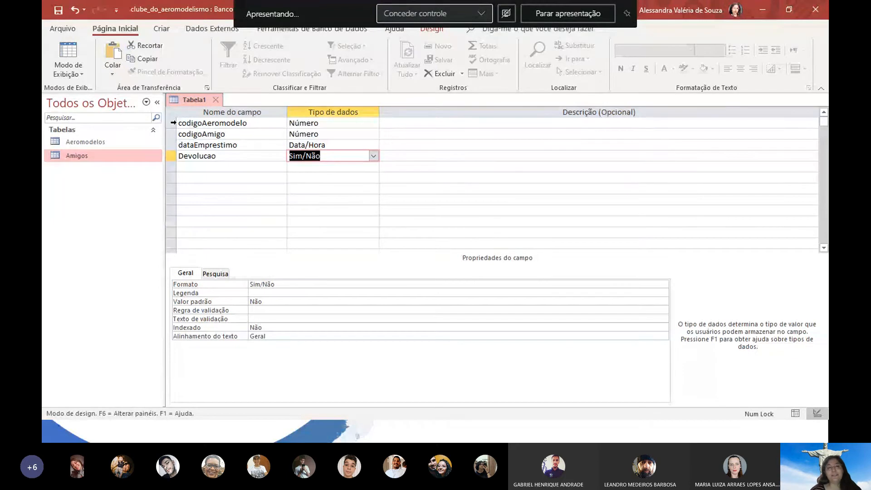
{"action": "left_click", "coordinate": [173, 123]}
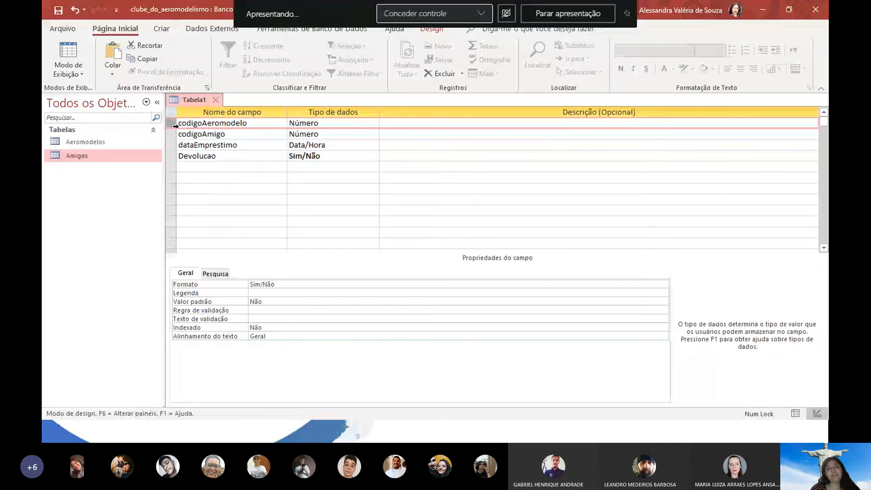
{"action": "key", "text": "shift+Down"}
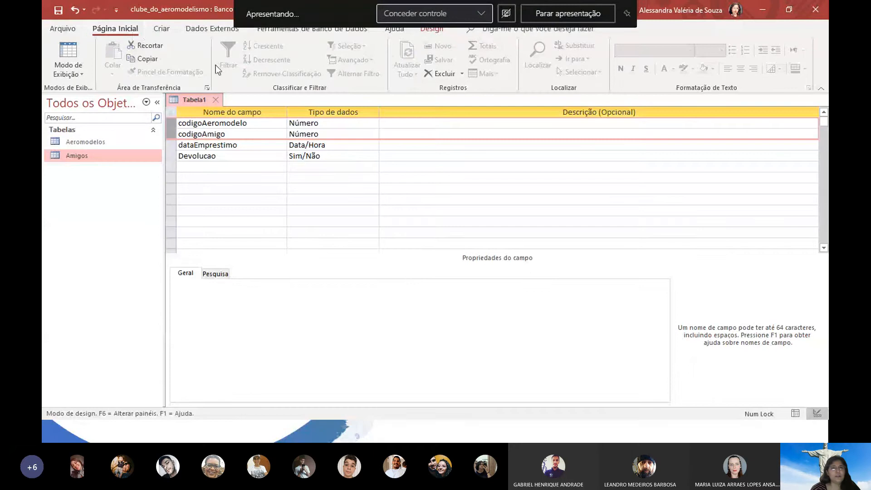
Look through the ribbon tabs and start screen, then return to the Tabela1 design
{"action": "left_click", "coordinate": [207, 29]}
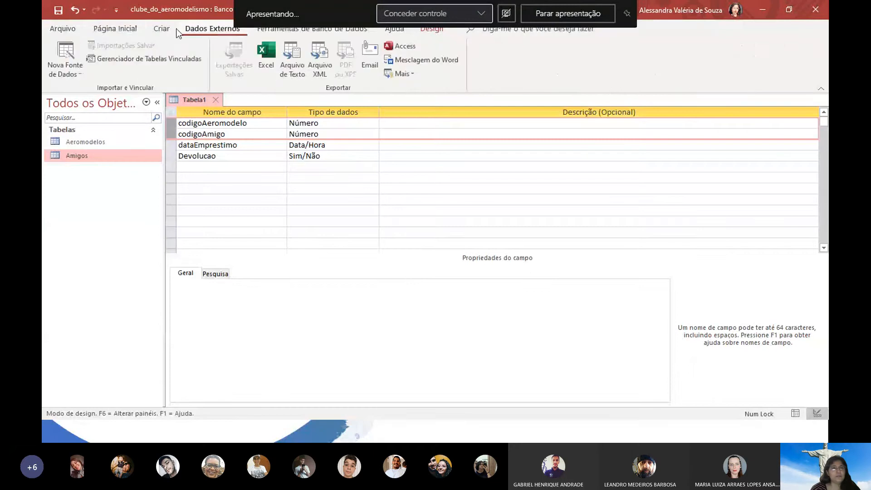
{"action": "left_click", "coordinate": [162, 29]}
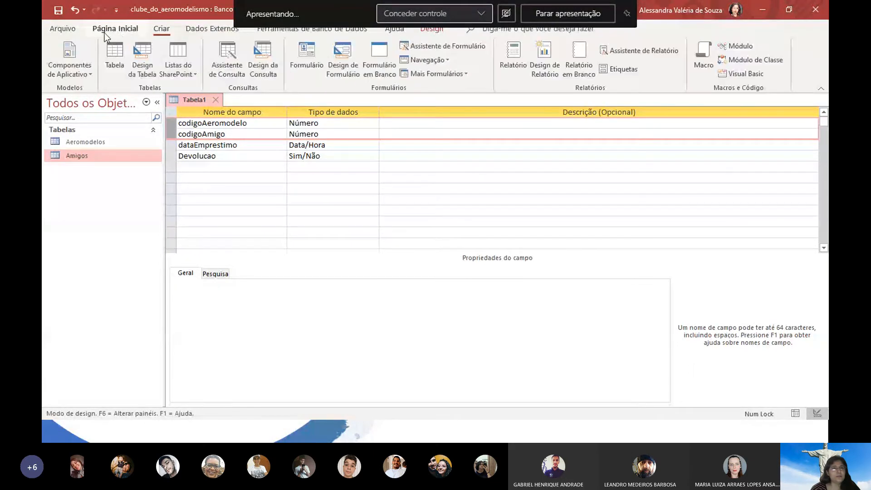
{"action": "left_click", "coordinate": [106, 32]}
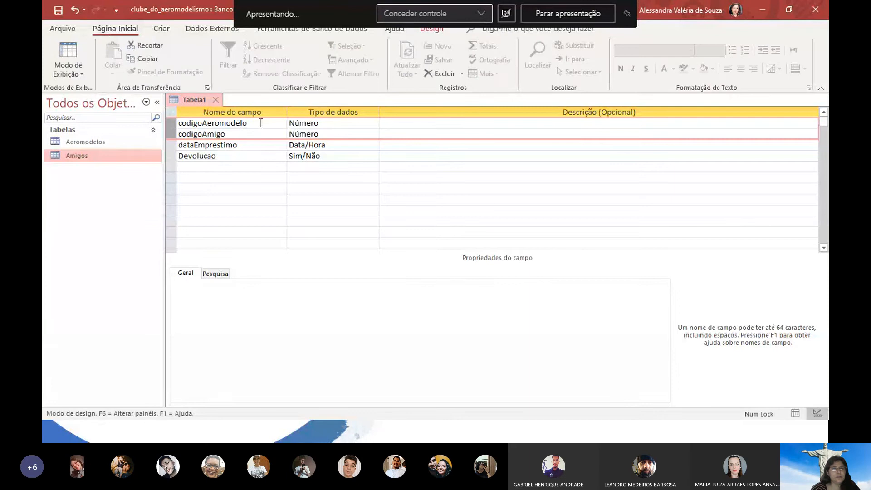
{"action": "left_click", "coordinate": [478, 188]}
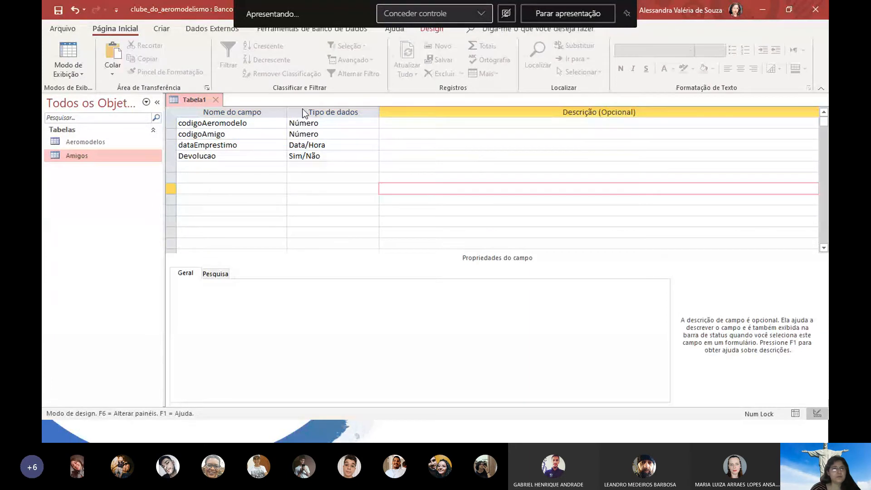
{"action": "left_click", "coordinate": [69, 27]}
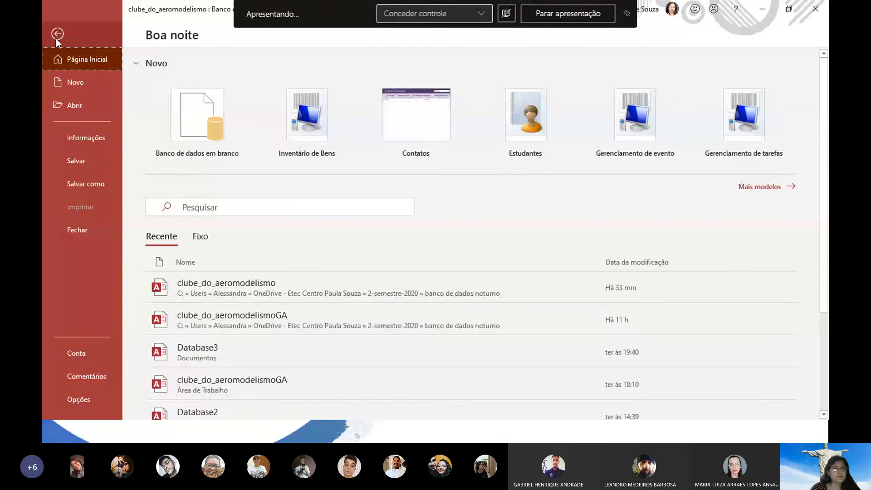
{"action": "left_click", "coordinate": [56, 37]}
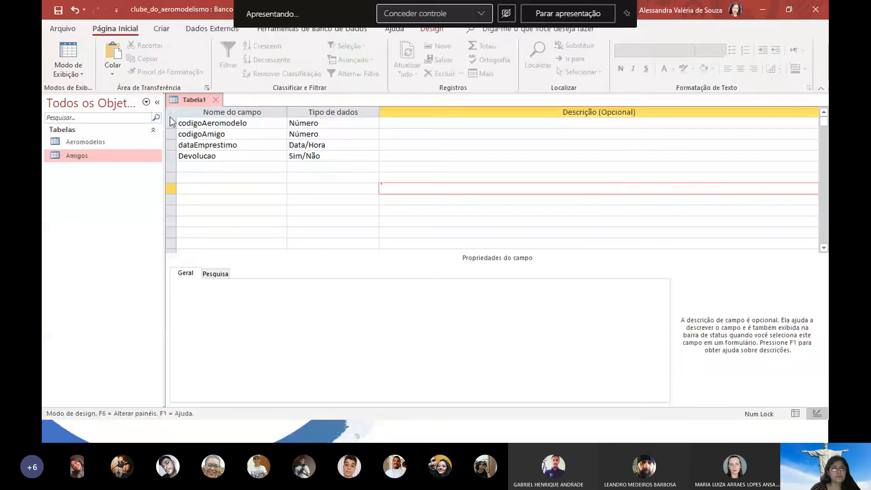
Bring up the table design tools with the codigoAeromodelo row selected
{"action": "left_click", "coordinate": [172, 122]}
{"action": "left_click", "coordinate": [161, 29]}
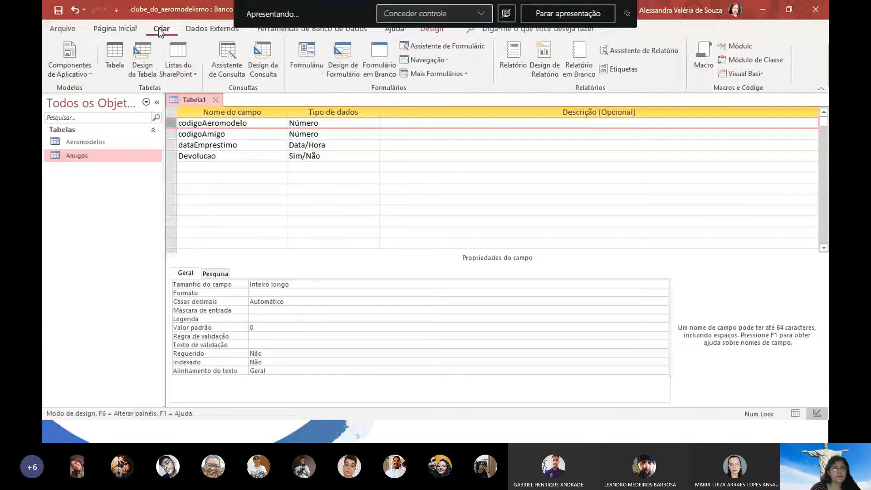
{"action": "left_click", "coordinate": [211, 29]}
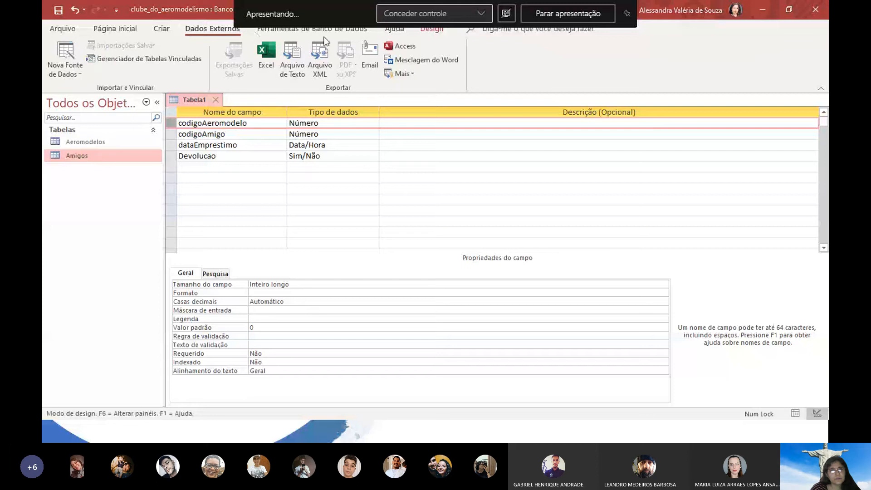
{"action": "left_click", "coordinate": [528, 178]}
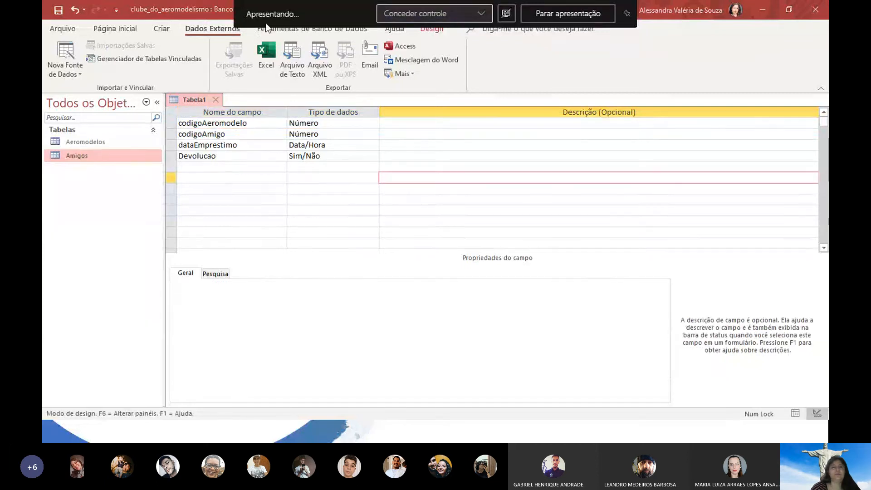
{"action": "left_click", "coordinate": [257, 166]}
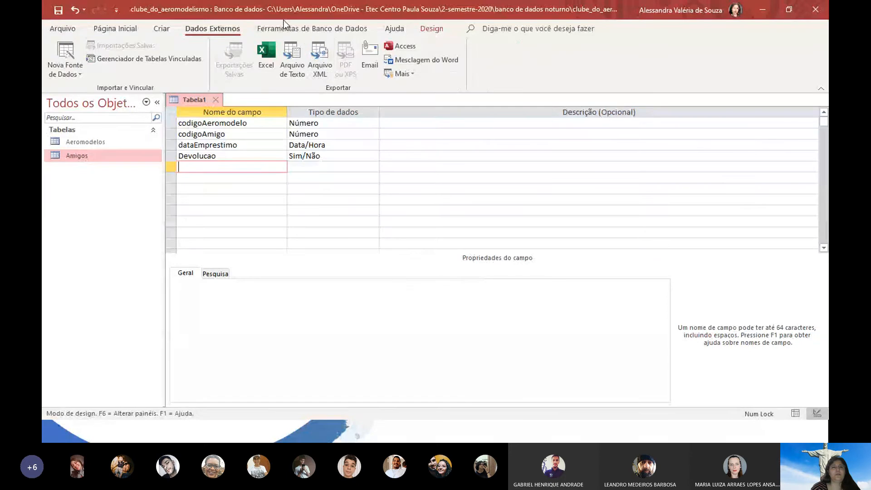
{"action": "left_click", "coordinate": [291, 29]}
{"action": "left_click", "coordinate": [394, 29]}
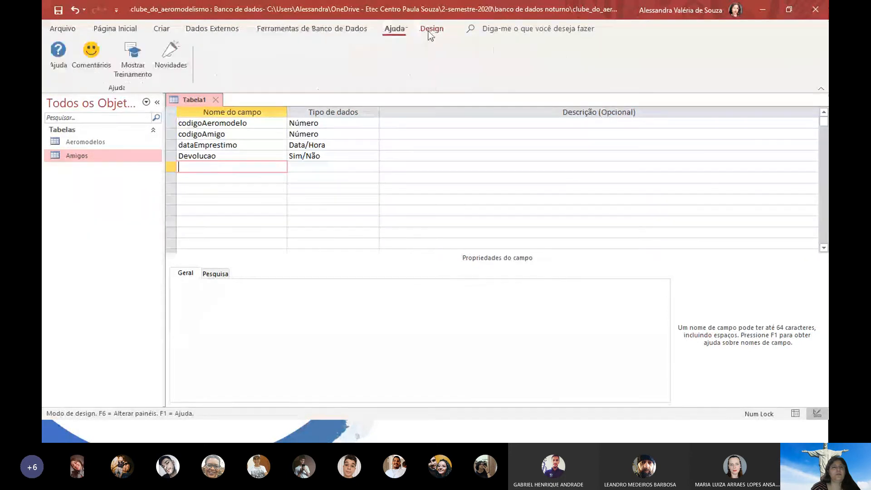
{"action": "left_click", "coordinate": [431, 30]}
{"action": "left_click", "coordinate": [172, 123]}
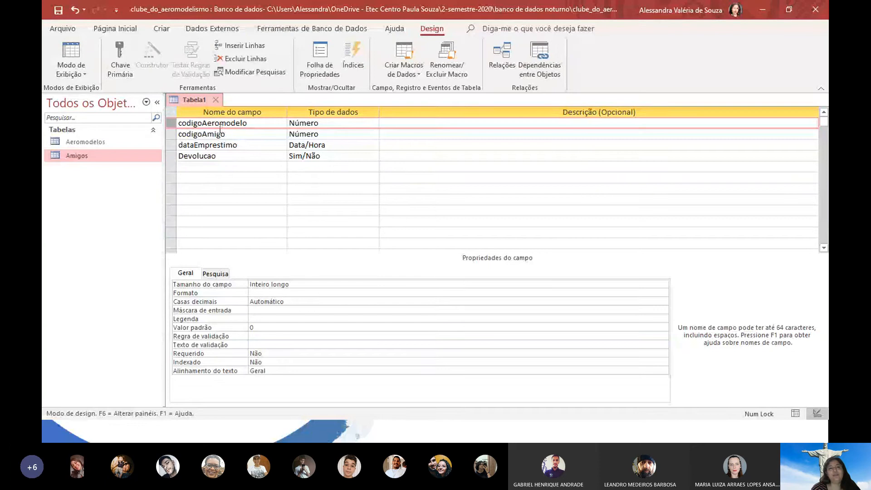
Set codigoAeromodelo and codigoAmigo as the composite primary key, then open the Start menu
{"action": "left_click", "coordinate": [170, 133]}
{"action": "left_click_drag", "start_coordinate": [169, 128], "coordinate": [169, 124]}
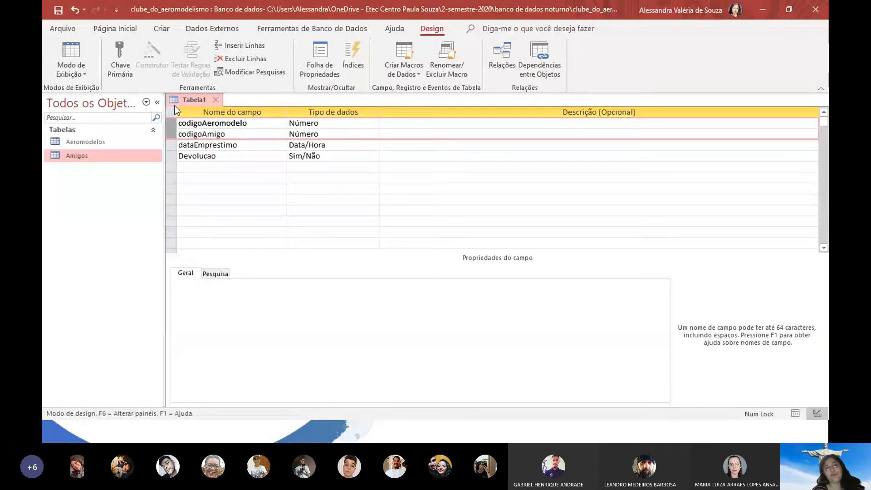
{"action": "left_click", "coordinate": [126, 61]}
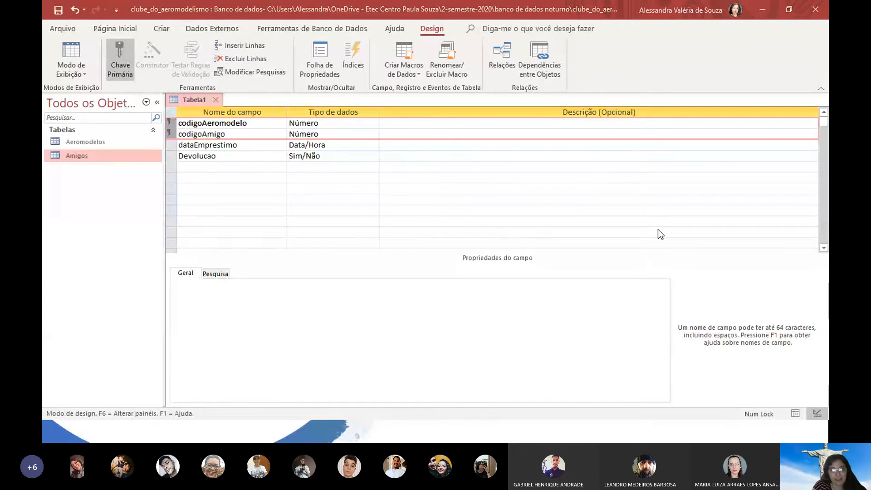
{"action": "key", "text": "super"}
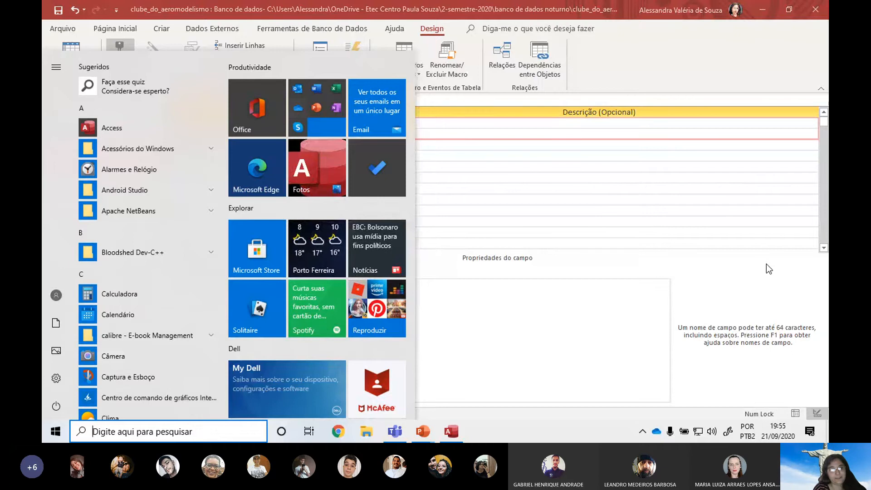
Launch Word and insert a five-column, one-row table into a blank document
{"action": "type", "text": "word"}
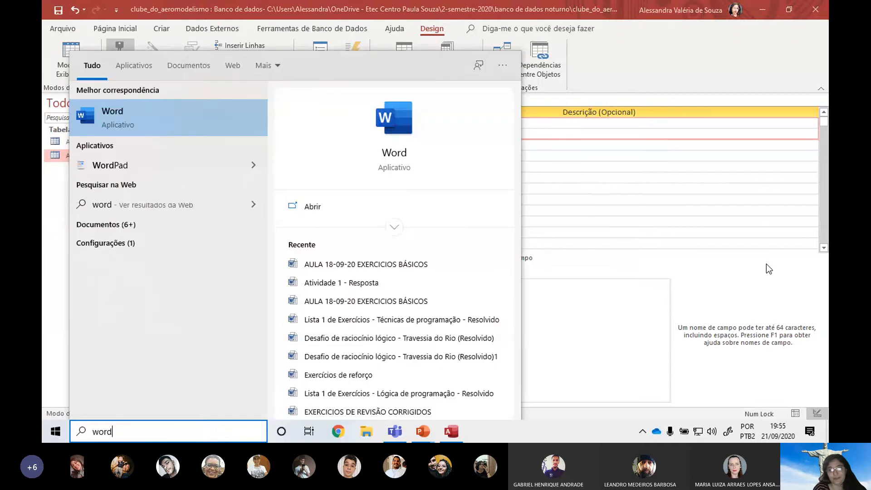
{"action": "key", "text": "Return"}
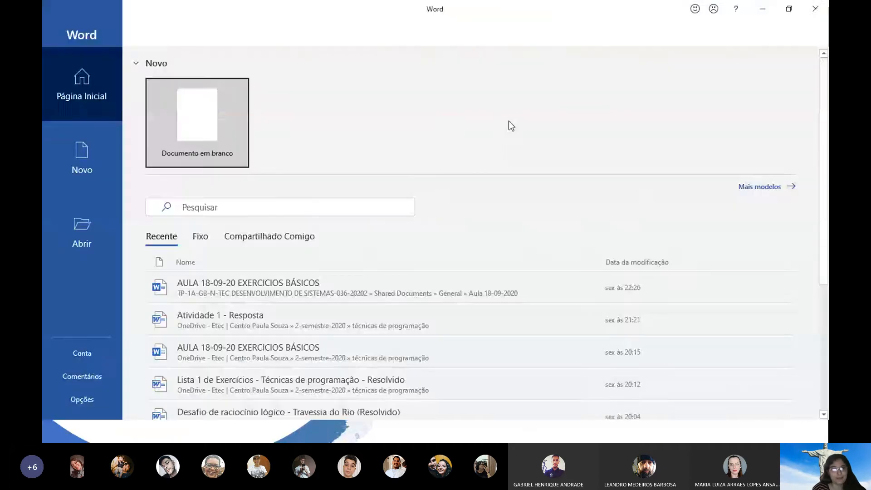
{"action": "left_click", "coordinate": [224, 130]}
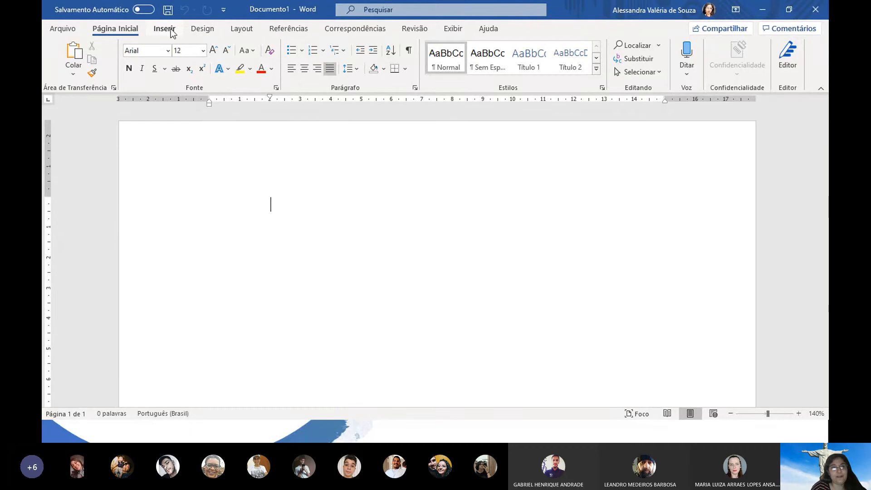
{"action": "left_click", "coordinate": [171, 32]}
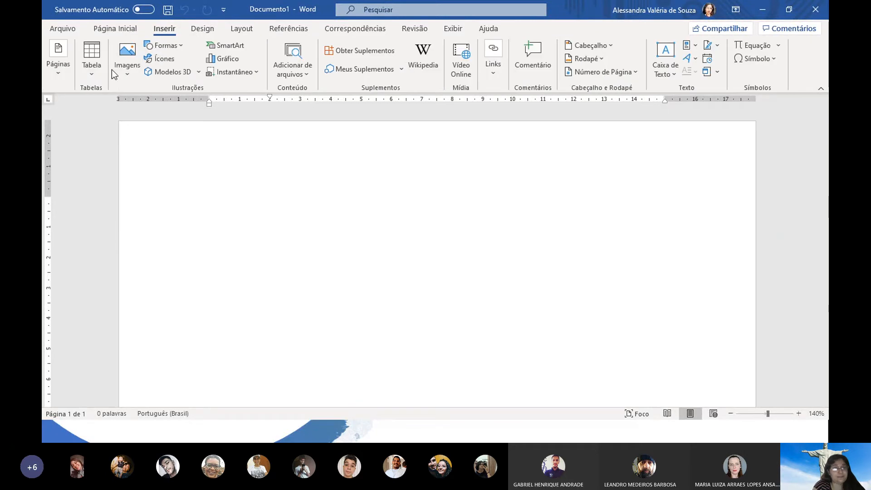
{"action": "left_click", "coordinate": [92, 69]}
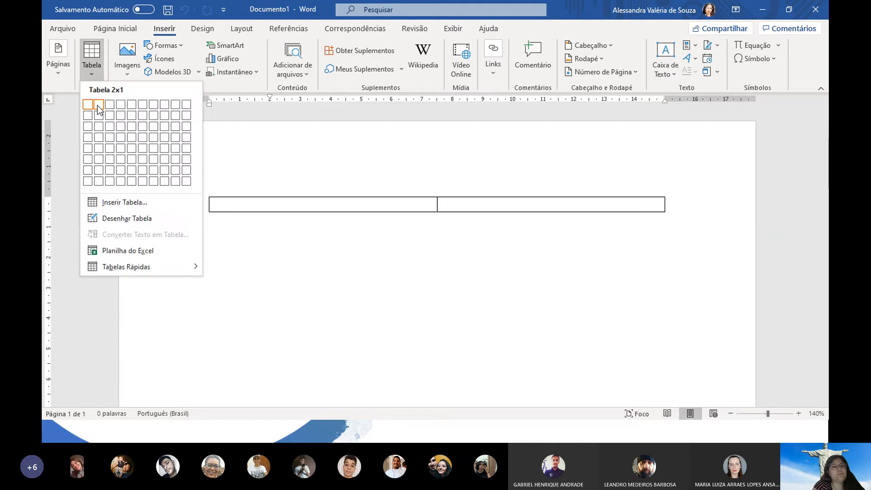
{"action": "left_click", "coordinate": [137, 107]}
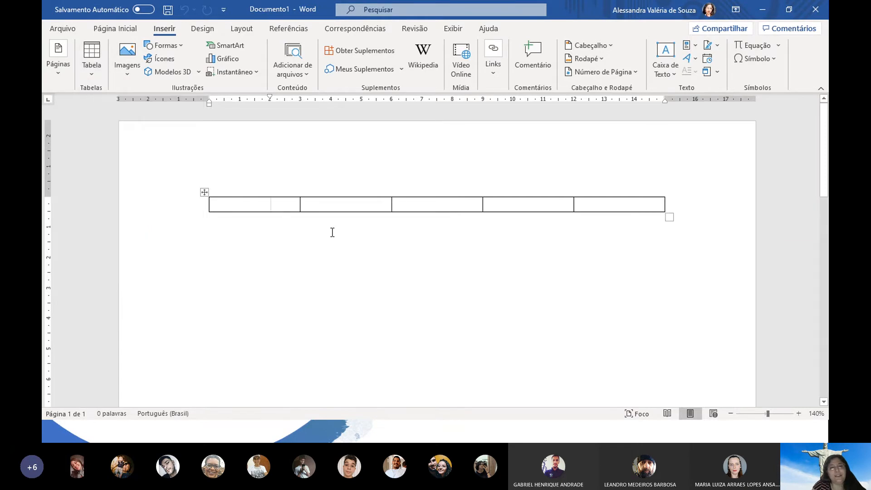
Type headers codigoAeromodelo, codigoAmigo, Data and Devolução, then add an empty row
{"action": "type", "text": "cod"}
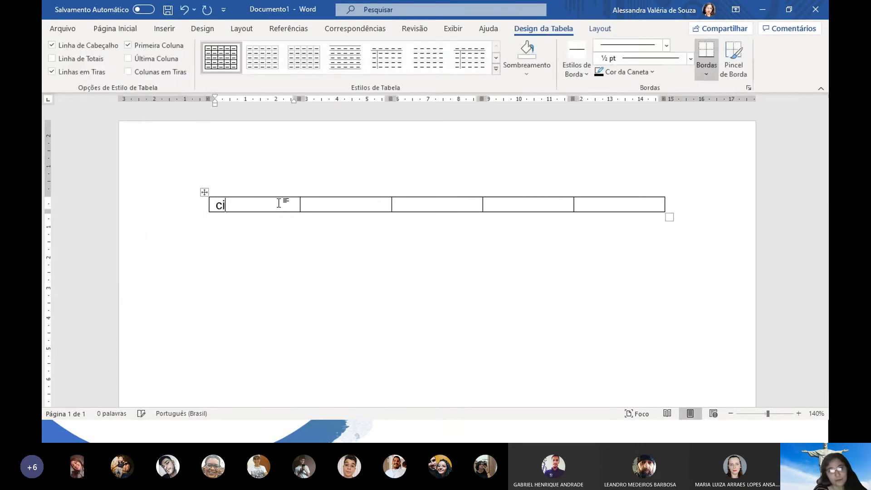
{"action": "type", "text": "igoAe"}
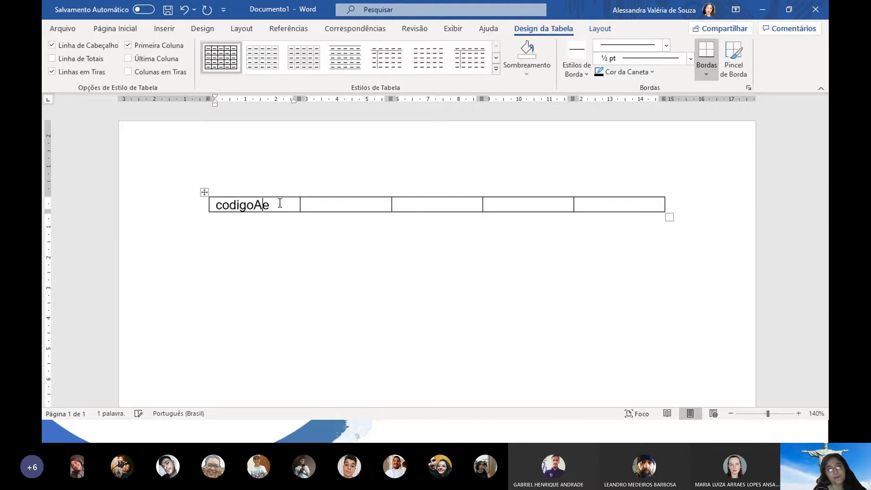
{"action": "type", "text": "romo"}
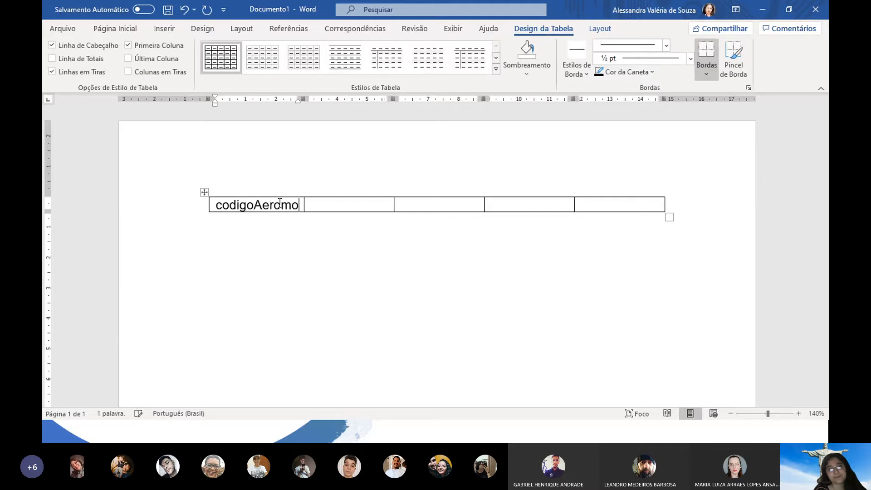
{"action": "type", "text": "delo"}
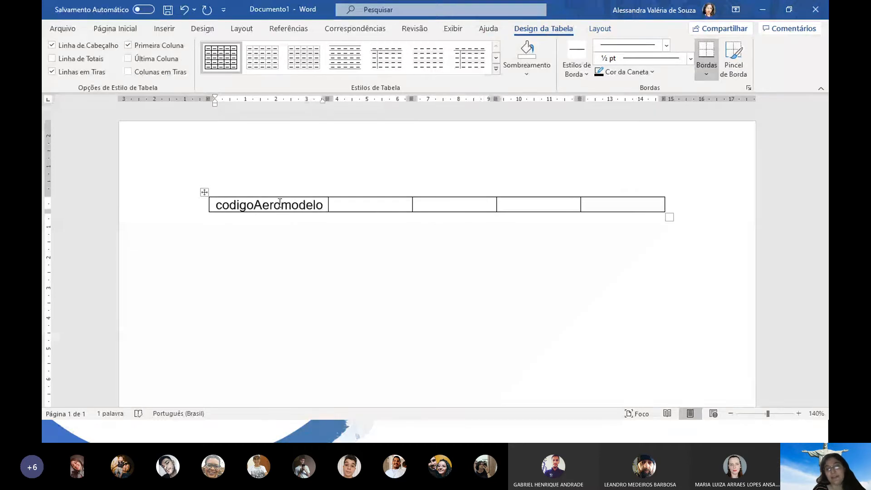
{"action": "key", "text": "Tab"}
{"action": "type", "text": "cod"}
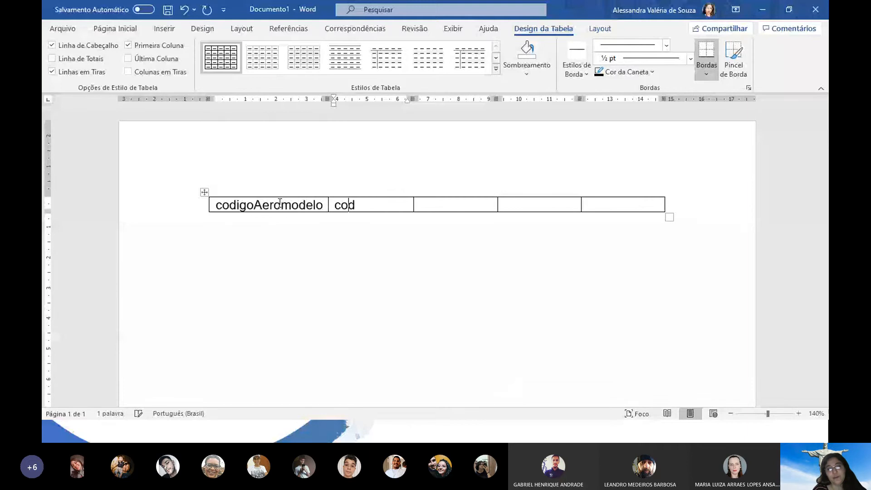
{"action": "type", "text": "igo"}
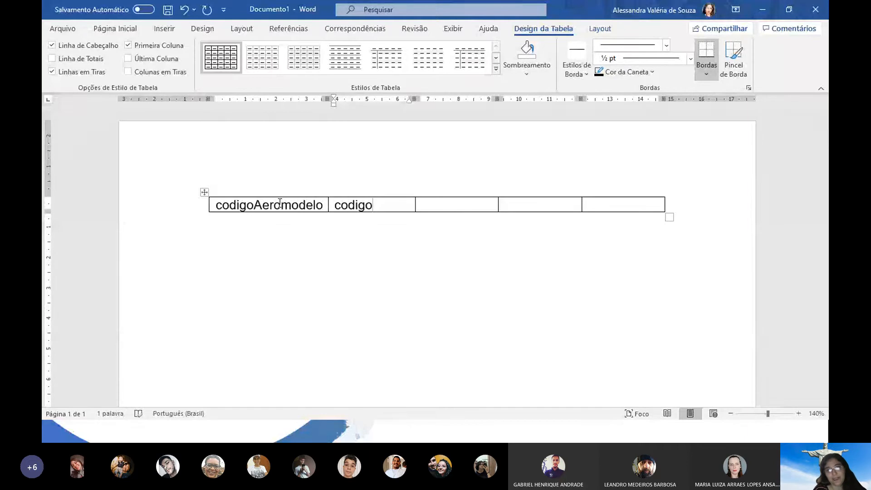
{"action": "type", "text": "Amigo"}
{"action": "key", "text": "Tab"}
{"action": "type", "text": "data"}
{"action": "key", "text": "Tab"}
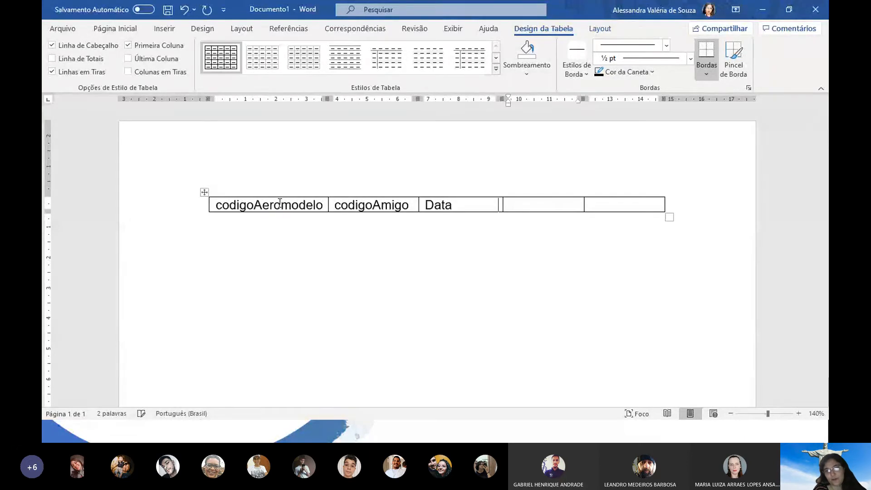
{"action": "type", "text": "devoi"}
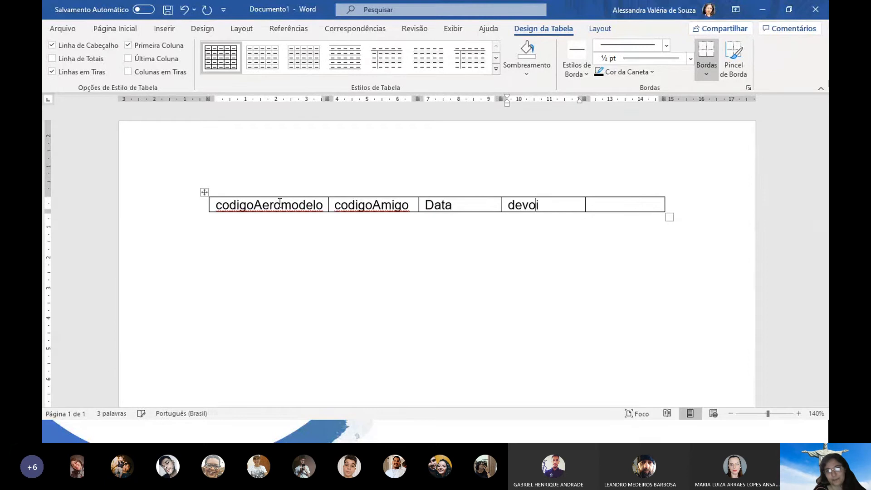
{"action": "key", "text": "BackSpace"}
{"action": "type", "text": "lu"}
{"action": "key", "text": "BackSpace"}
{"action": "key", "text": "BackSpace"}
{"action": "type", "text": "luç~so"}
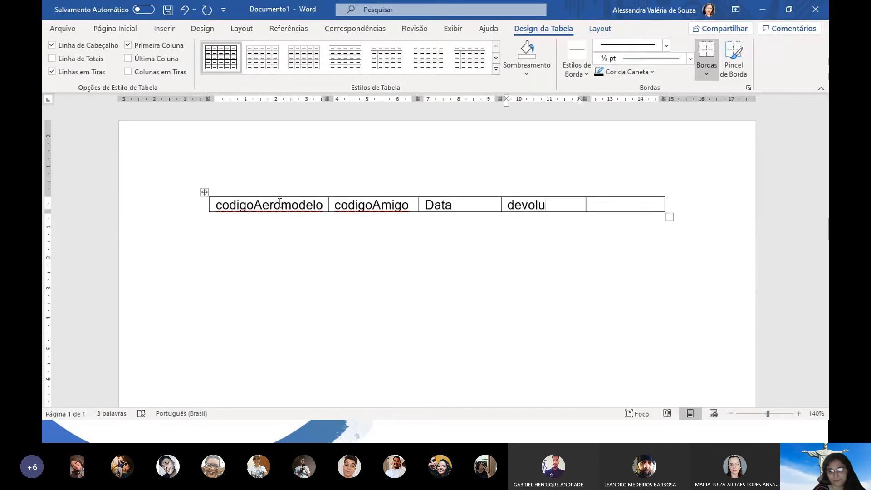
{"action": "key", "text": "BackSpace"}
{"action": "key", "text": "BackSpace"}
{"action": "key", "text": "BackSpace"}
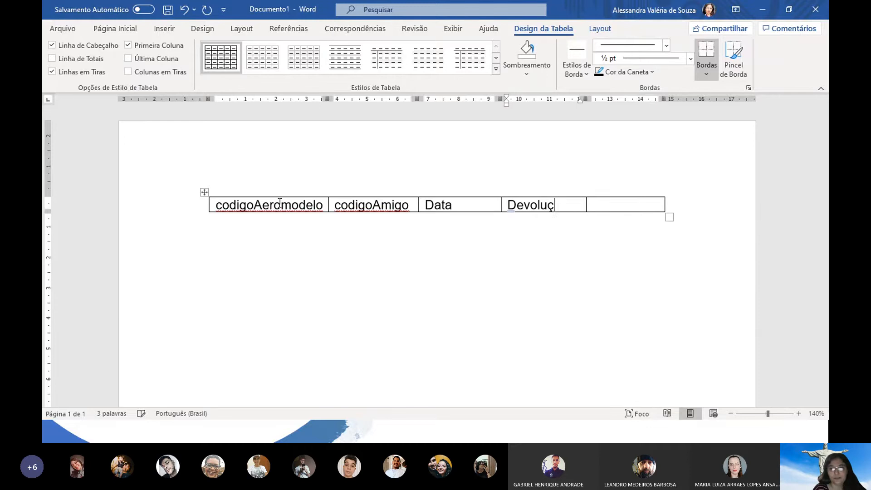
{"action": "type", "text": "ão"}
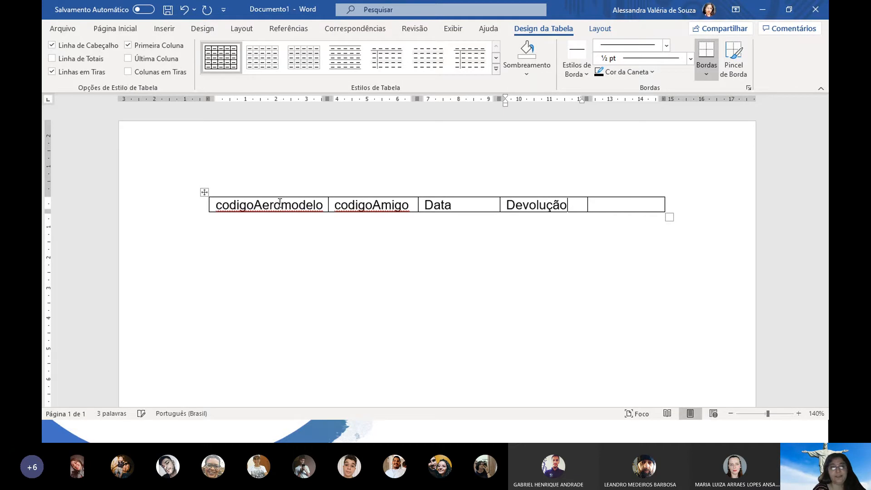
{"action": "key", "text": "Tab"}
{"action": "key", "text": "Tab"}
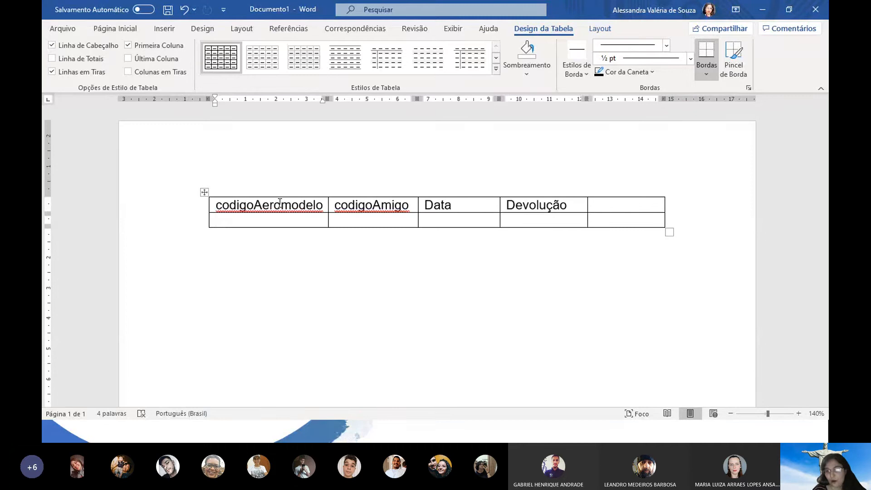
Enter the code pairs 100/01, 100/02 and 101/01 in three table rows
{"action": "type", "text": "100"}
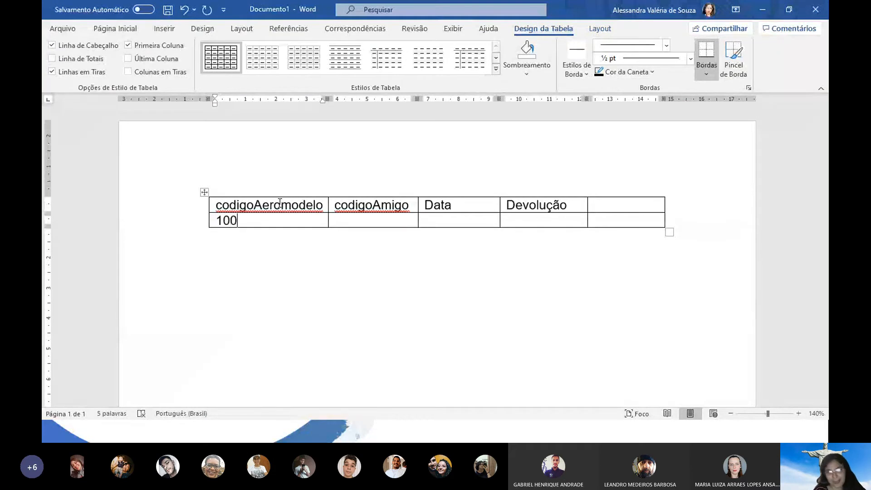
{"action": "key", "text": "Tab"}
{"action": "type", "text": "01"}
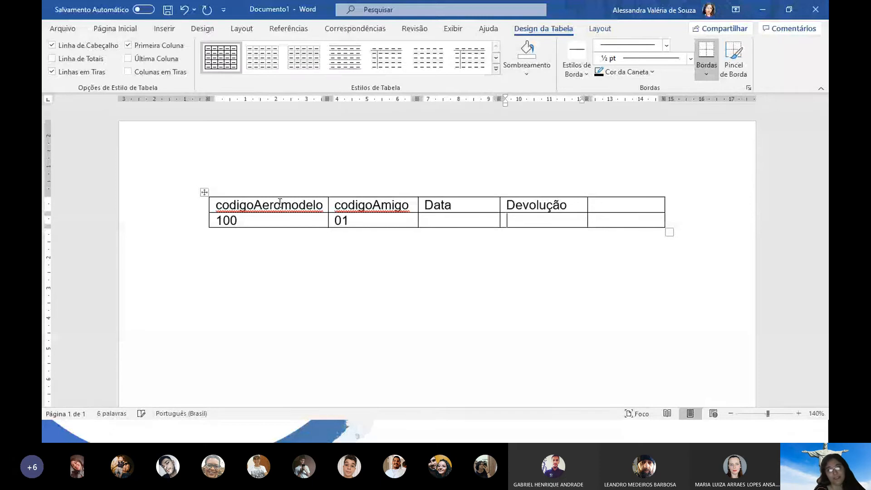
{"action": "key", "text": "Tab"}
{"action": "key", "text": "Tab"}
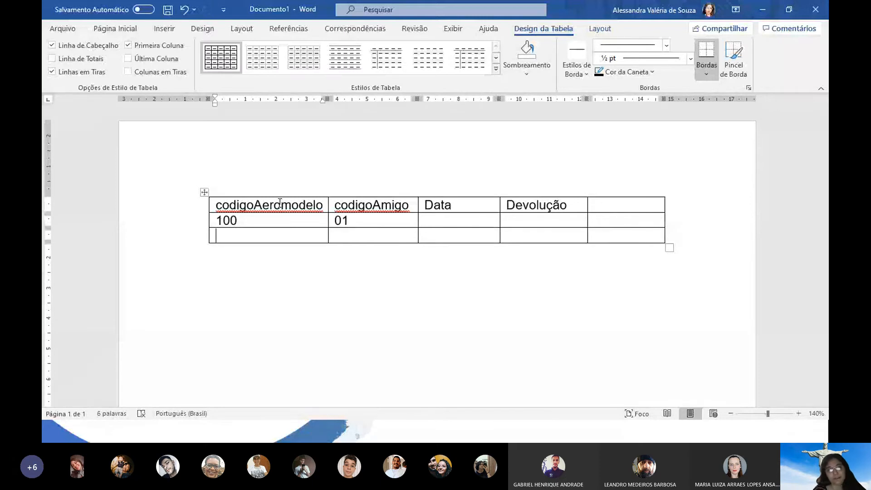
{"action": "type", "text": "100"}
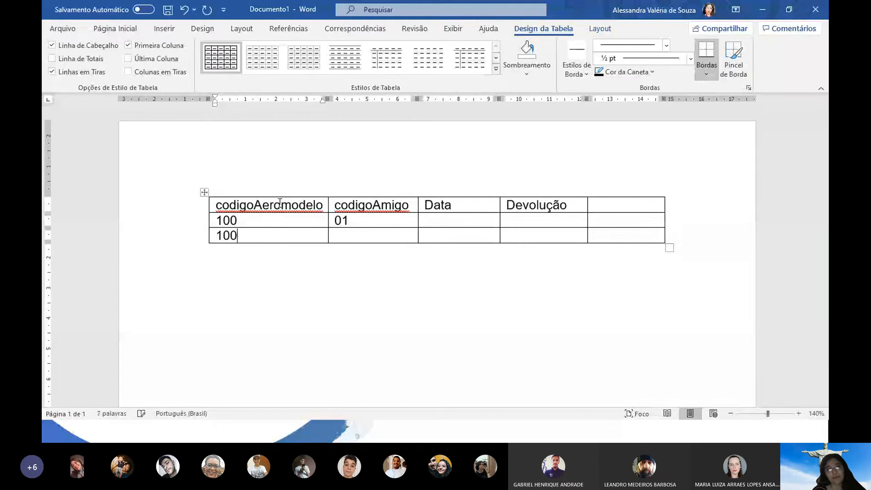
{"action": "key", "text": "Tab"}
{"action": "type", "text": "02"}
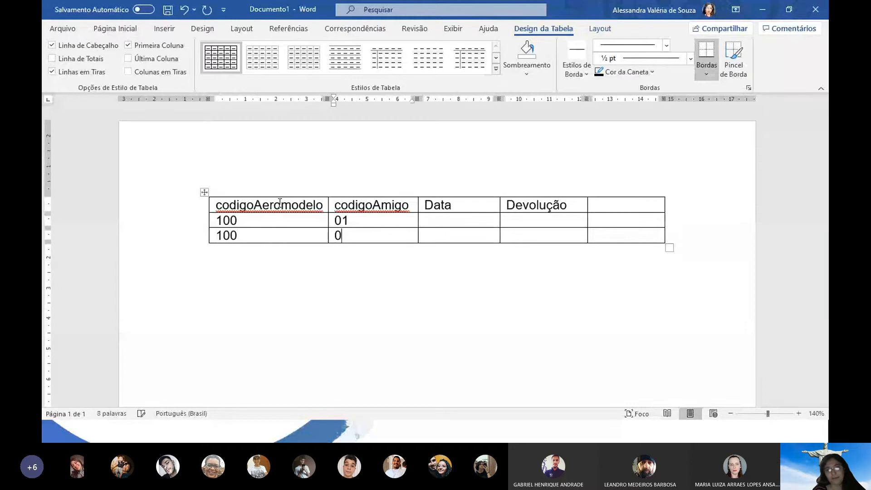
{"action": "key", "text": "Tab"}
{"action": "key", "text": "Tab"}
{"action": "key", "text": "Tab"}
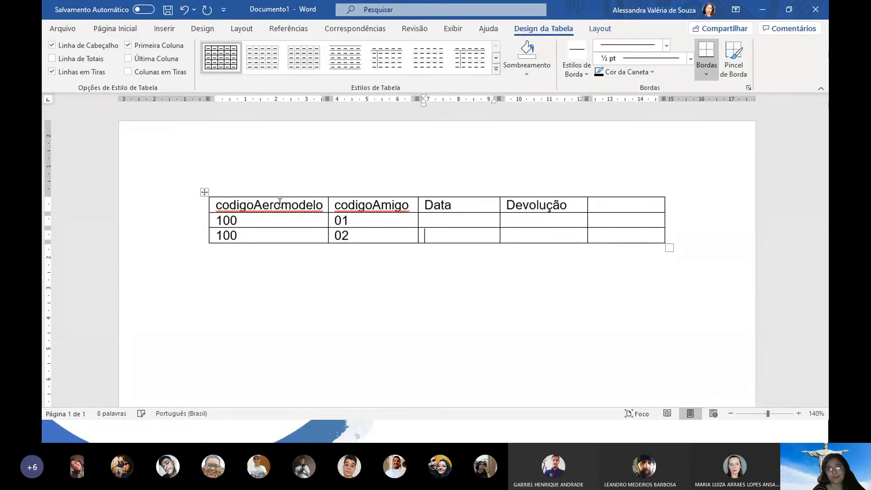
{"action": "key", "text": "Tab"}
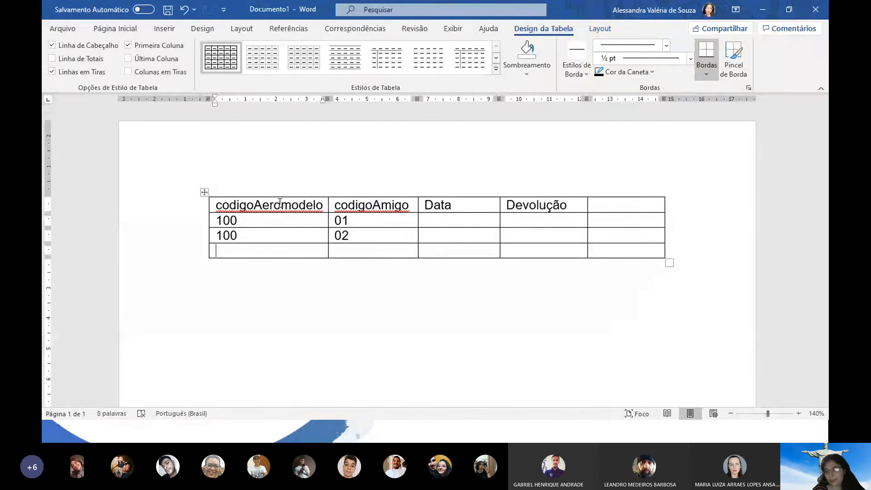
{"action": "type", "text": "101"}
{"action": "key", "text": "Tab"}
{"action": "type", "text": "01"}
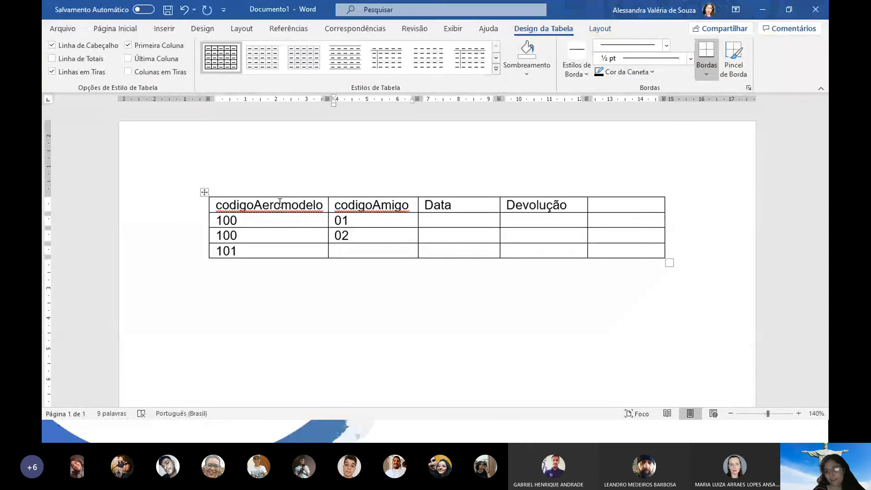
{"action": "key", "text": "Tab"}
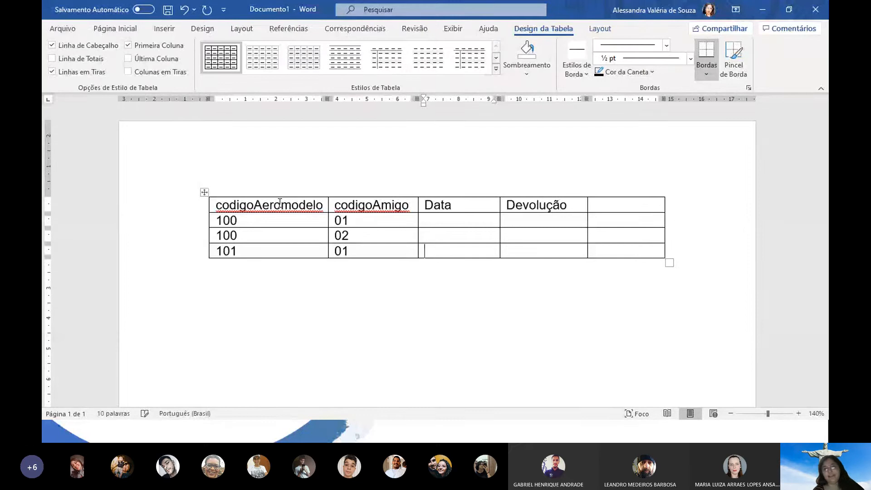
Fill the dates 20/09–21/09, 22/09–23/09 and 21/09–23/09 in Data and Devolução
{"action": "left_click", "coordinate": [448, 218]}
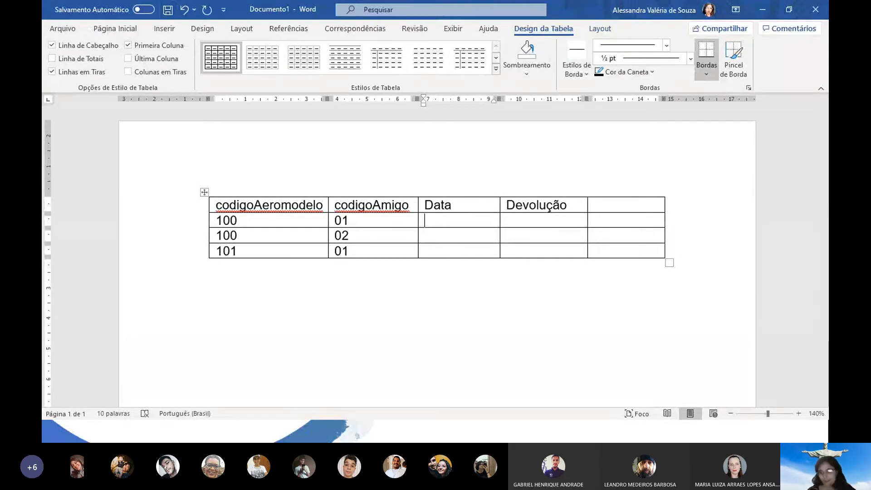
{"action": "type", "text": "20/09"}
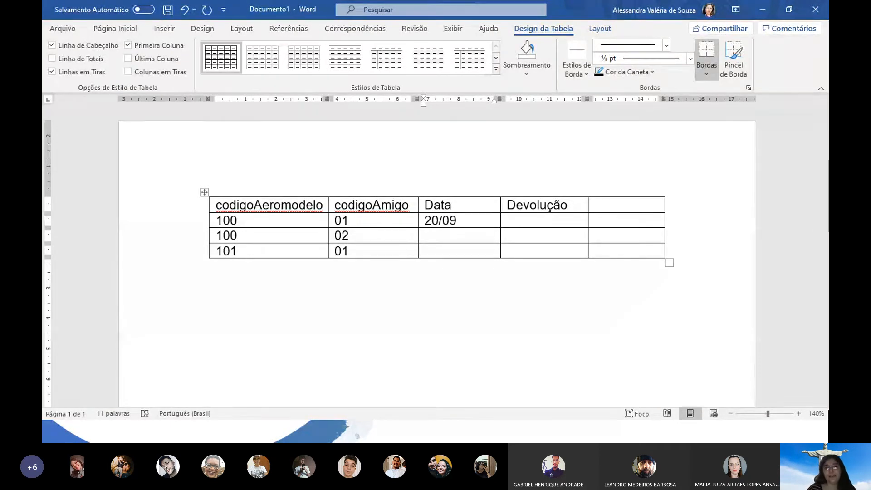
{"action": "left_click", "coordinate": [526, 220]}
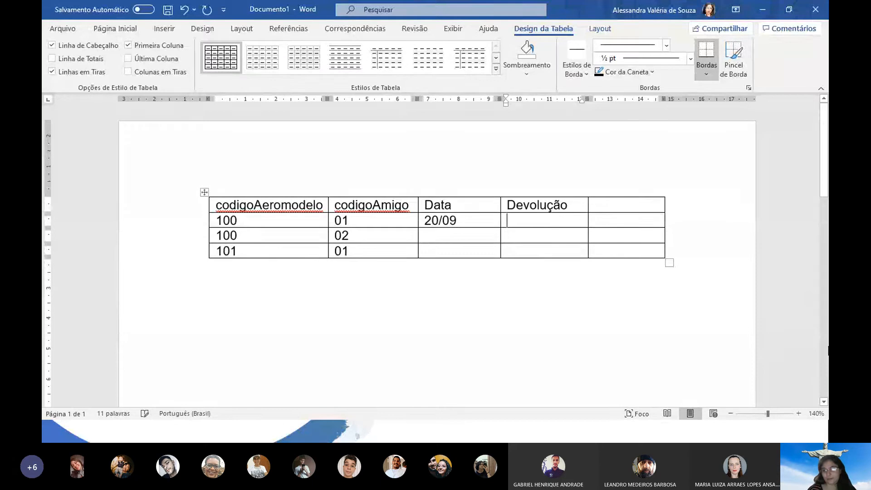
{"action": "type", "text": "21/09"}
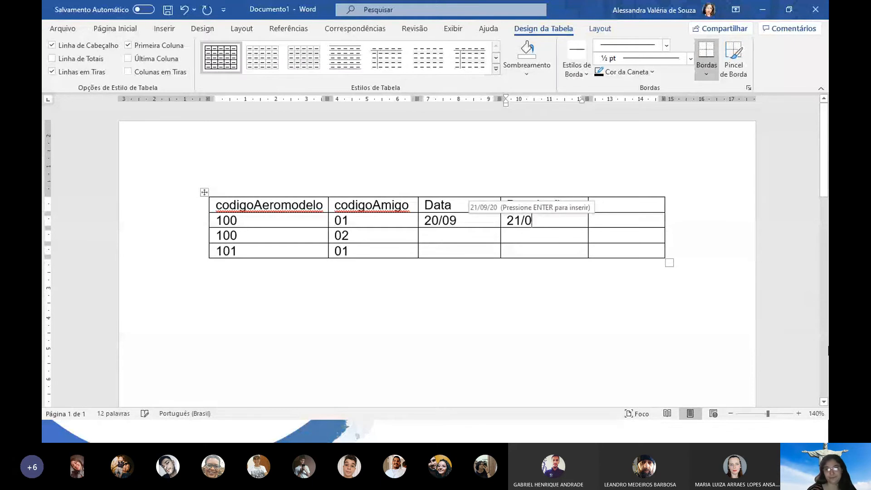
{"action": "key", "text": "Tab"}
{"action": "key", "text": "Tab"}
{"action": "key", "text": "Tab"}
{"action": "key", "text": "Tab"}
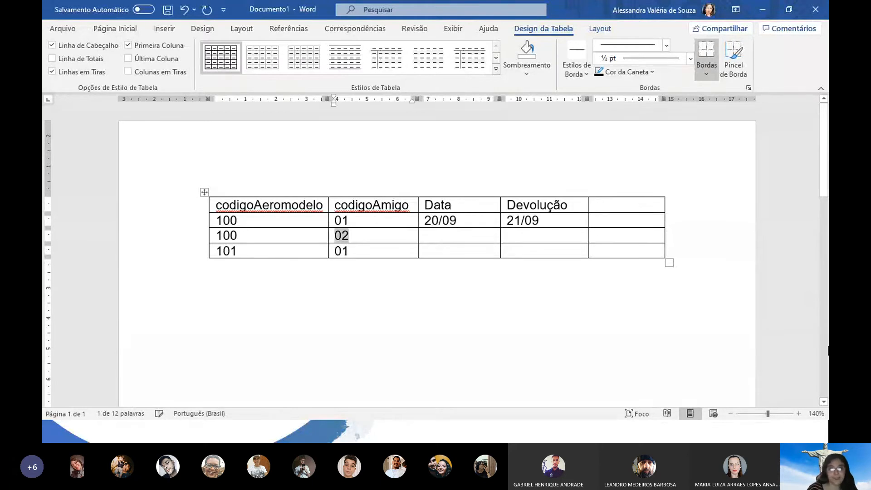
{"action": "type", "text": "2"}
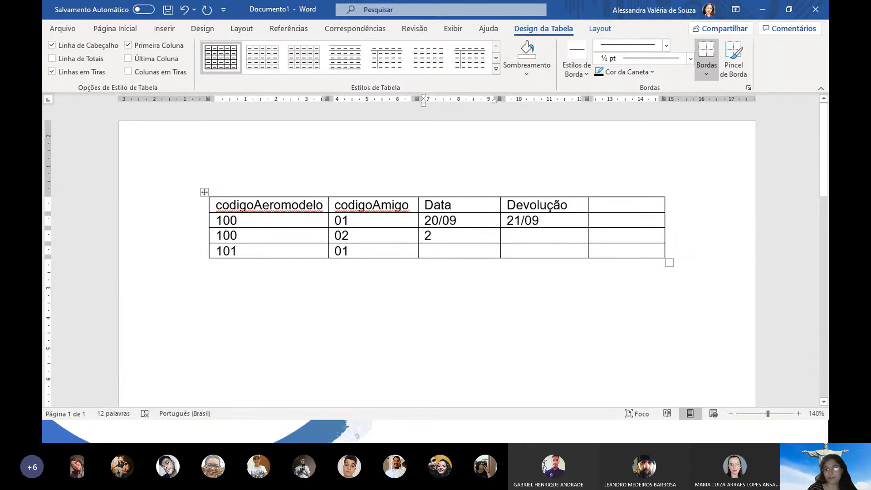
{"action": "type", "text": "2/0"}
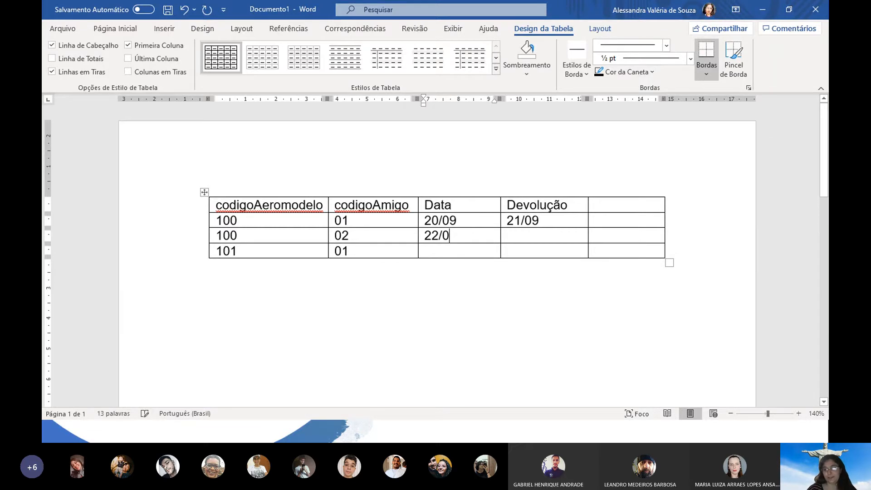
{"action": "type", "text": "9"}
{"action": "key", "text": "Tab"}
{"action": "type", "text": "23/09"}
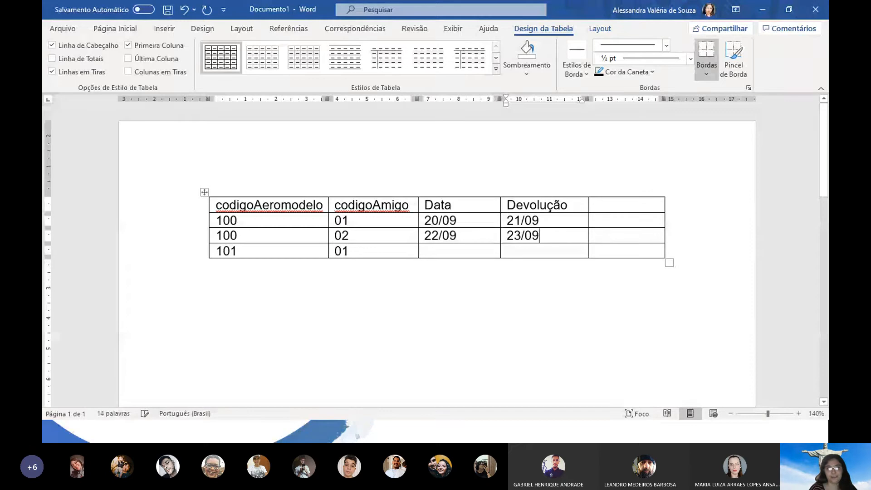
{"action": "key", "text": "Tab"}
{"action": "key", "text": "Tab"}
{"action": "key", "text": "Tab"}
{"action": "key", "text": "Tab"}
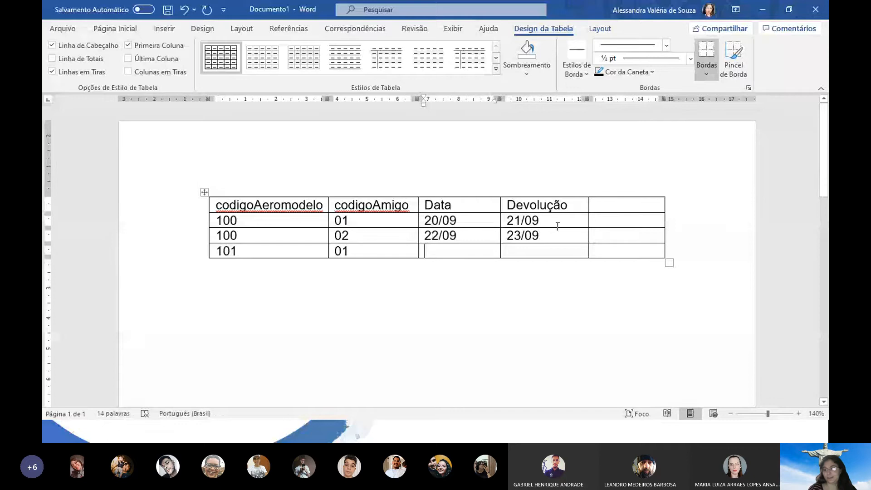
{"action": "type", "text": "21/09"}
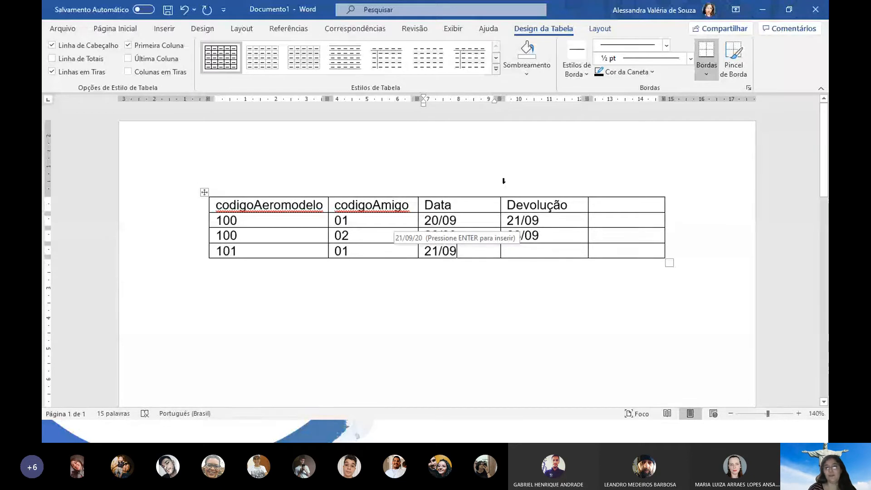
{"action": "key", "text": "Tab"}
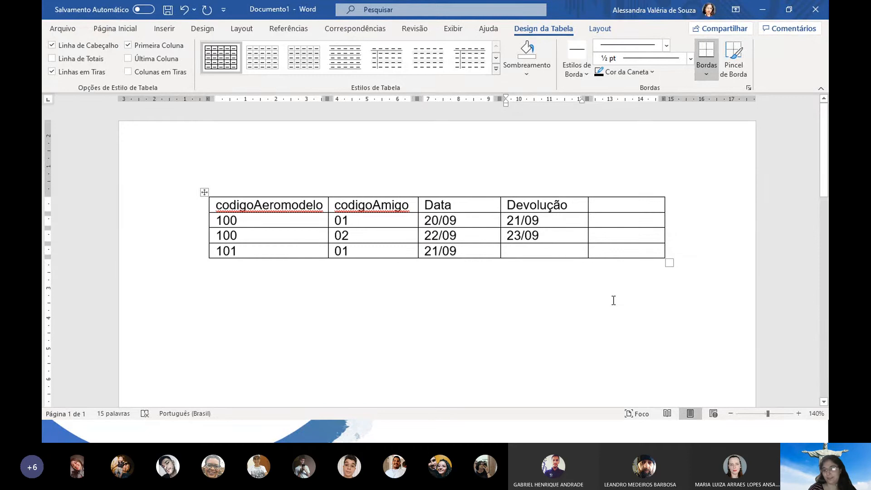
{"action": "type", "text": "23/"}
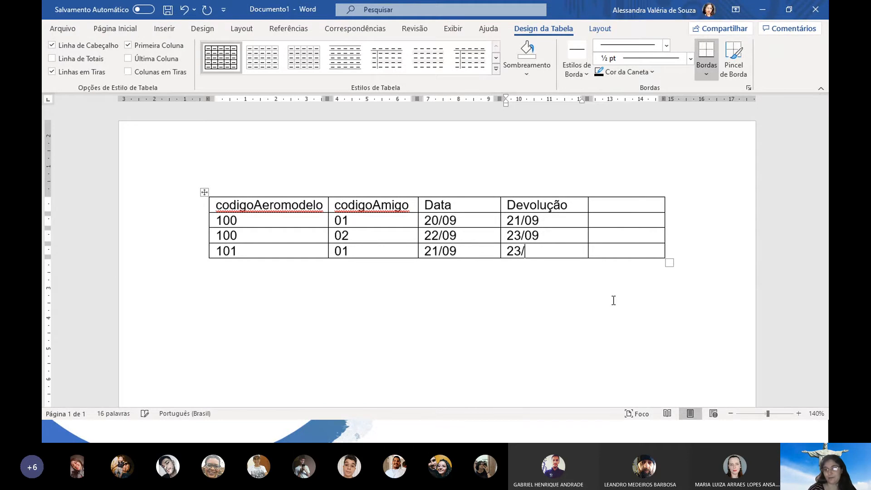
{"action": "type", "text": "09"}
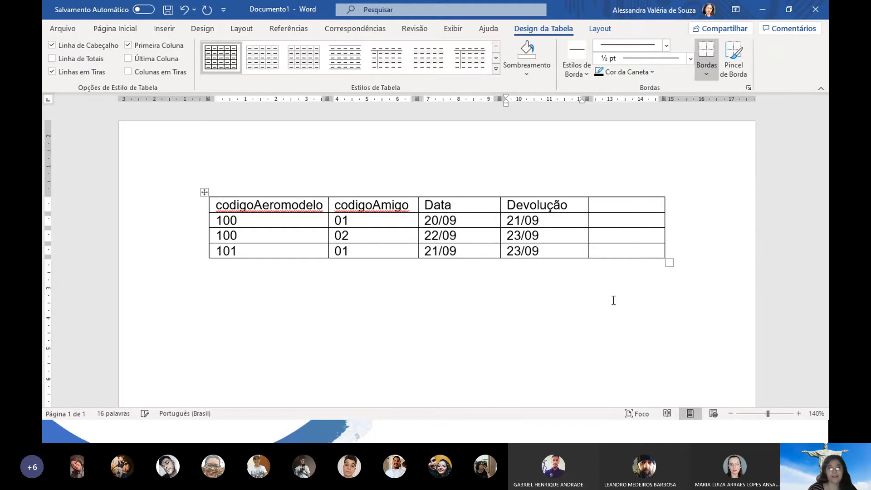
Select the codigoAeromodelo and codigoAmigo columns together, then switch to Access
{"action": "left_click", "coordinate": [254, 192]}
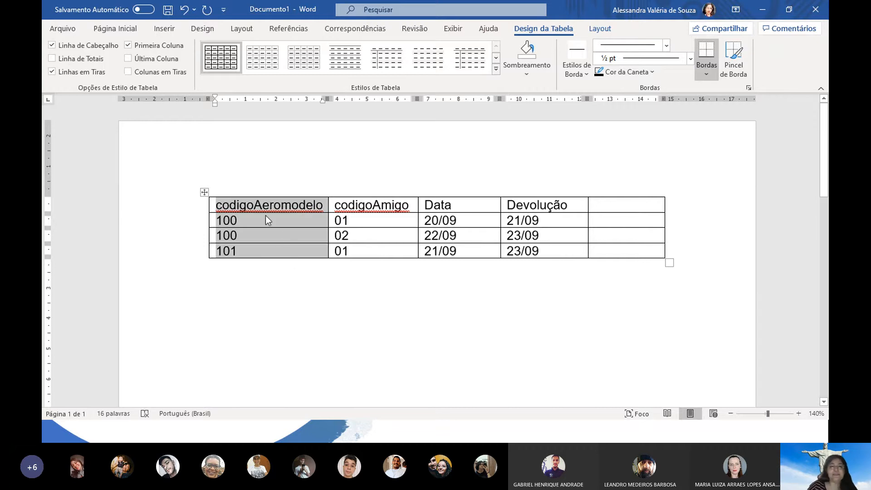
{"action": "left_click", "coordinate": [232, 221]}
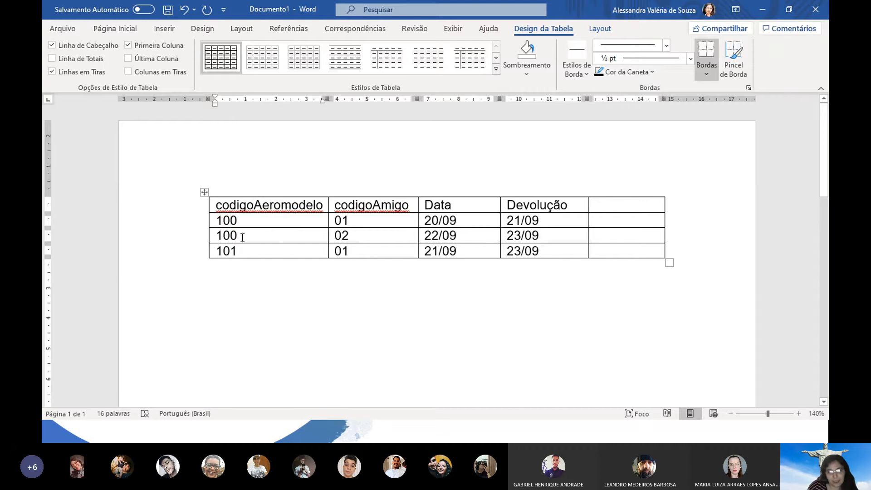
{"action": "left_click", "coordinate": [257, 193]}
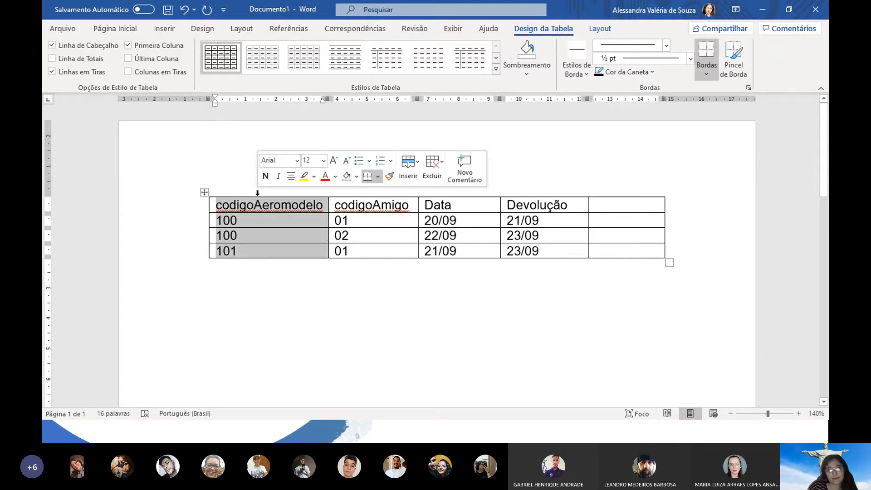
{"action": "left_click", "coordinate": [243, 221]}
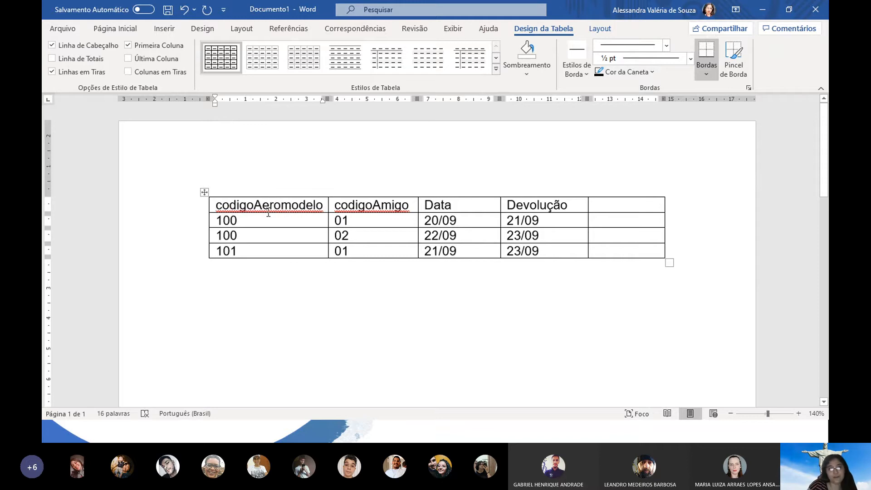
{"action": "left_click", "coordinate": [260, 195]}
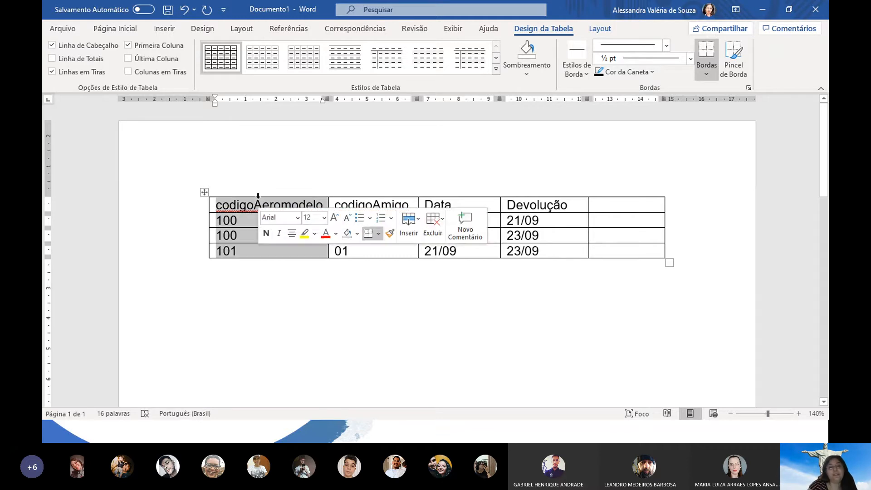
{"action": "left_click", "coordinate": [235, 222]}
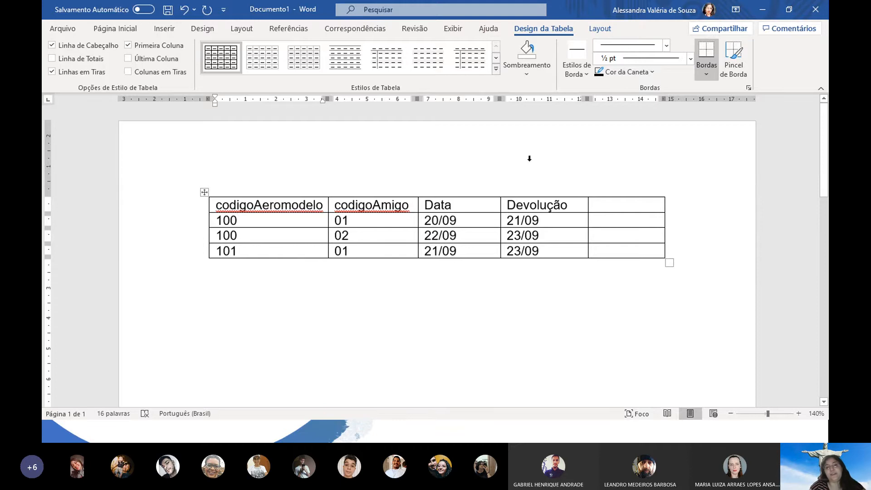
{"action": "left_click", "coordinate": [380, 192]}
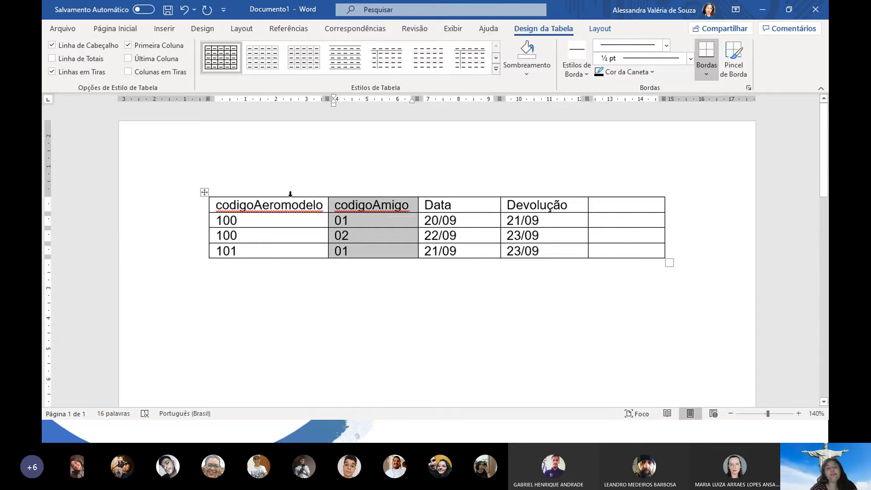
{"action": "left_click_drag", "start_coordinate": [290, 193], "coordinate": [340, 192]}
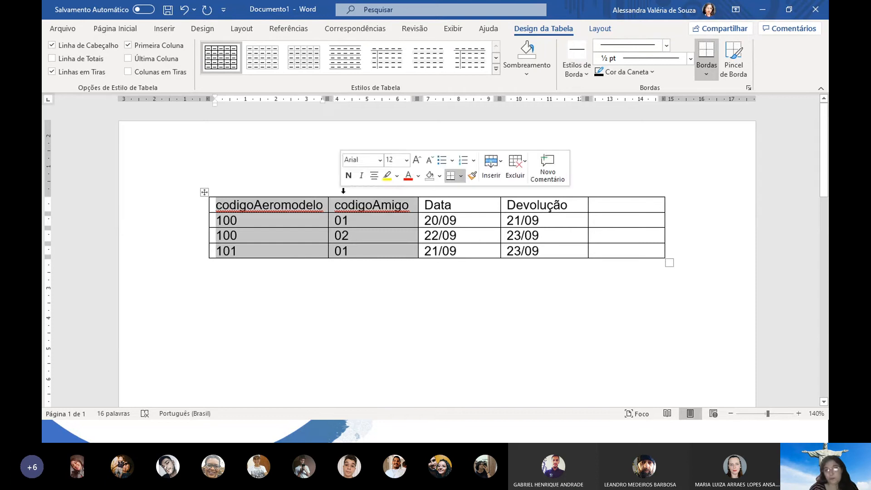
{"action": "key", "text": "alt+Tab"}
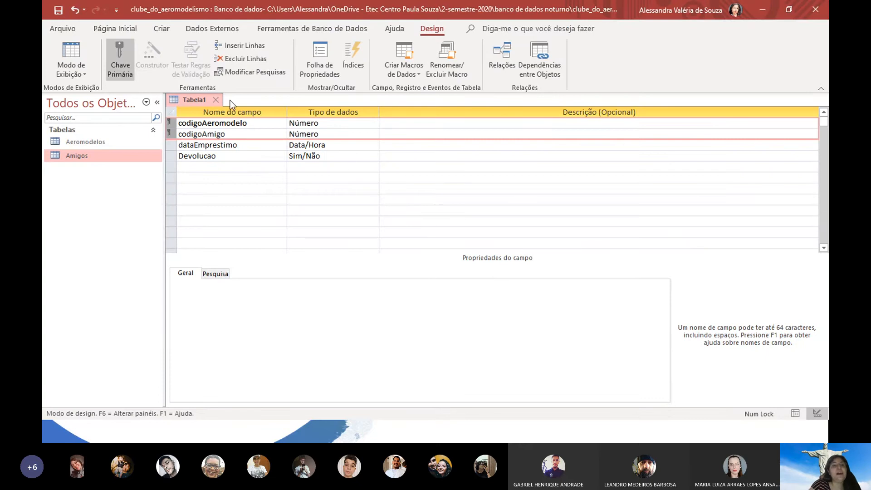
Save the table as Emprestimo, view its datasheet, and close it
{"action": "left_click", "coordinate": [79, 51]}
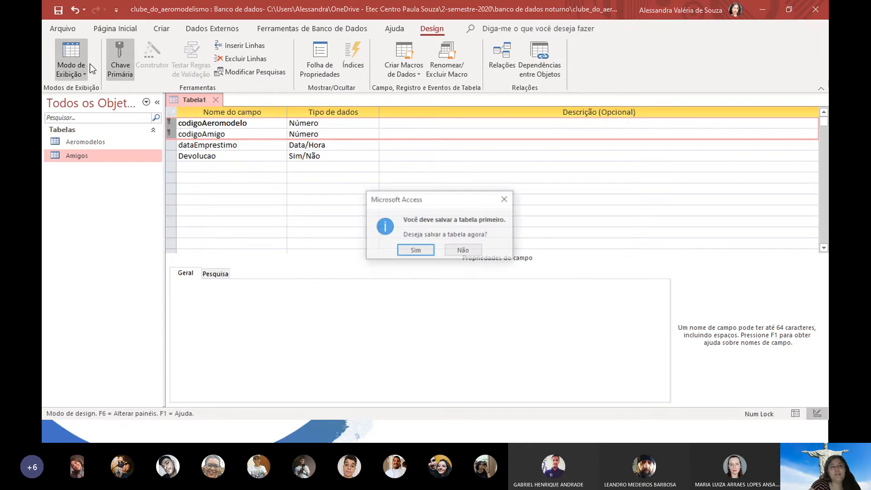
{"action": "left_click", "coordinate": [415, 250]}
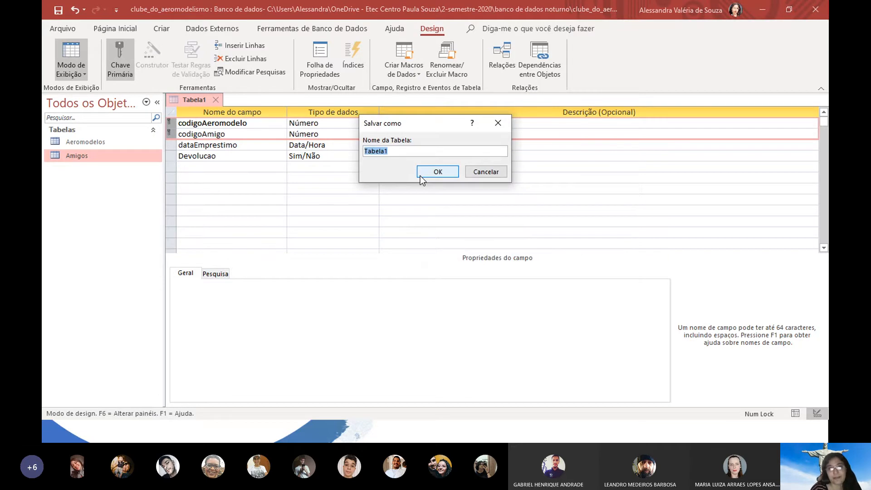
{"action": "type", "text": "Emprestimo"}
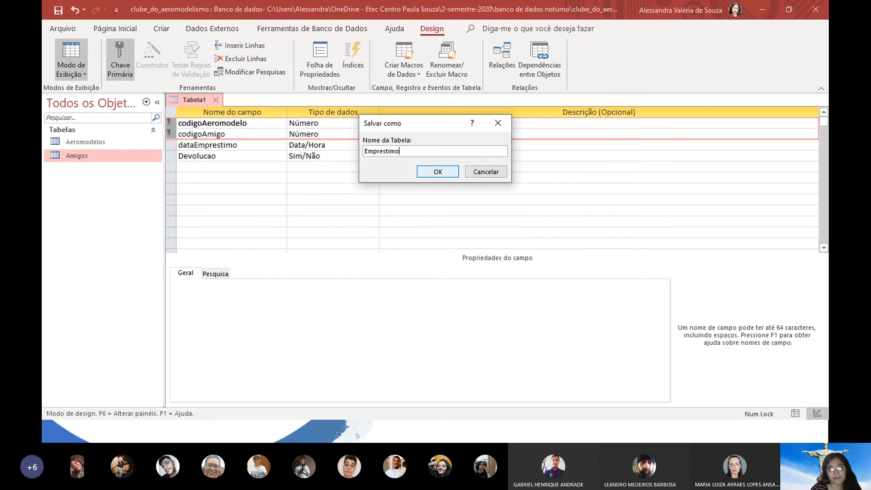
{"action": "left_click", "coordinate": [420, 174]}
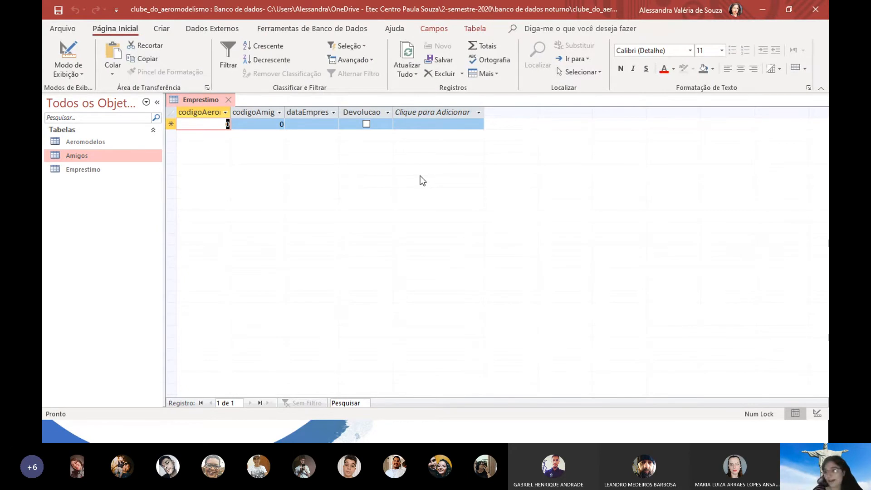
{"action": "left_click", "coordinate": [107, 172]}
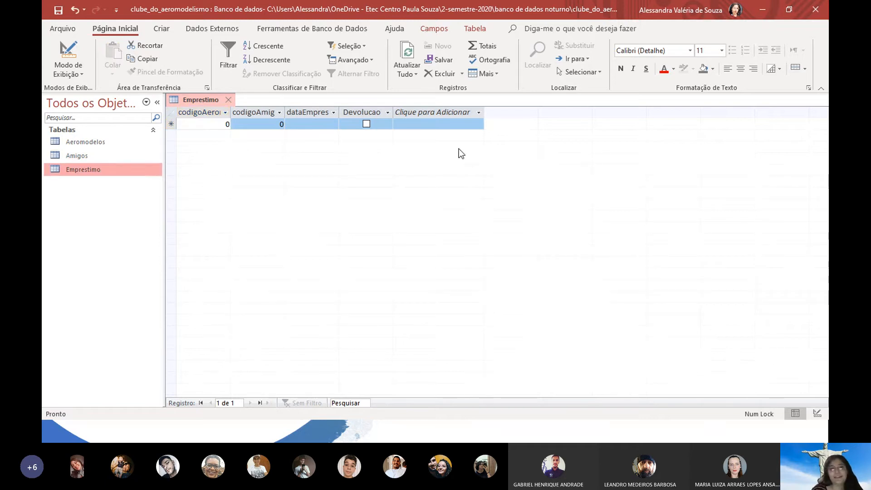
{"action": "left_click", "coordinate": [228, 99]}
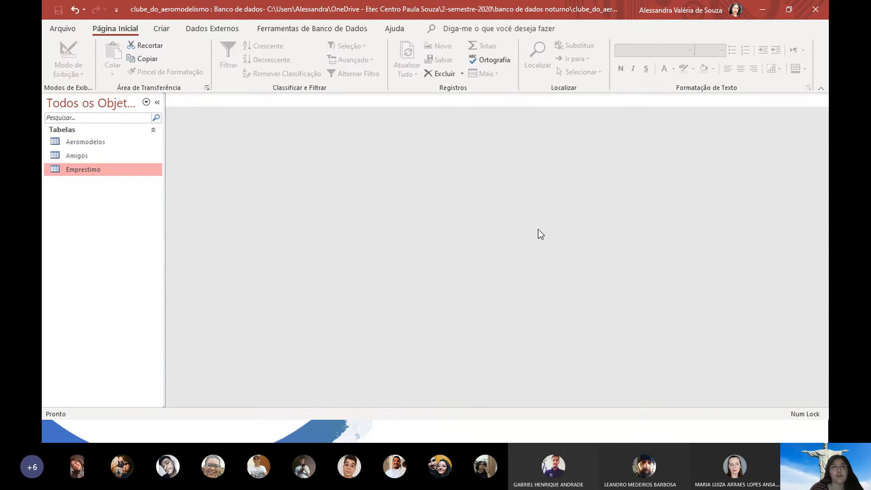
Open Relações and place the Amigos, Emprestimo and Aeromodelos tables side by side
{"action": "left_click", "coordinate": [328, 28]}
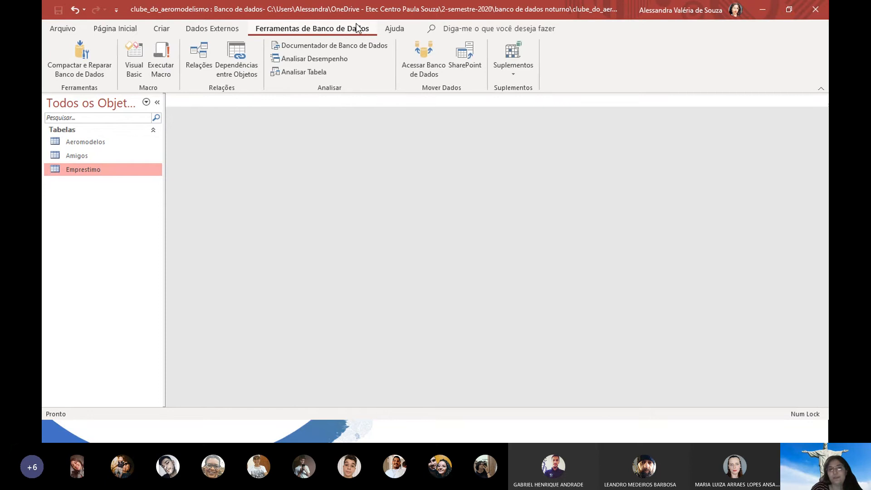
{"action": "left_click", "coordinate": [201, 53]}
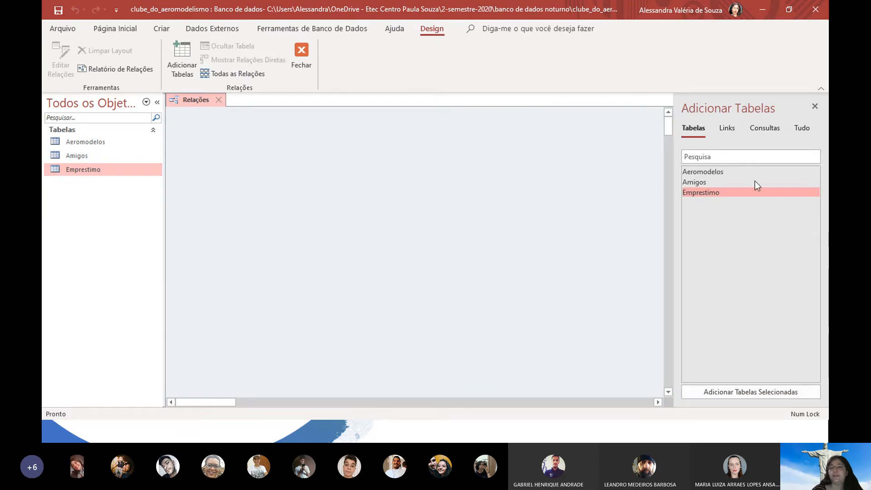
{"action": "left_click_drag", "start_coordinate": [725, 183], "coordinate": [224, 164]}
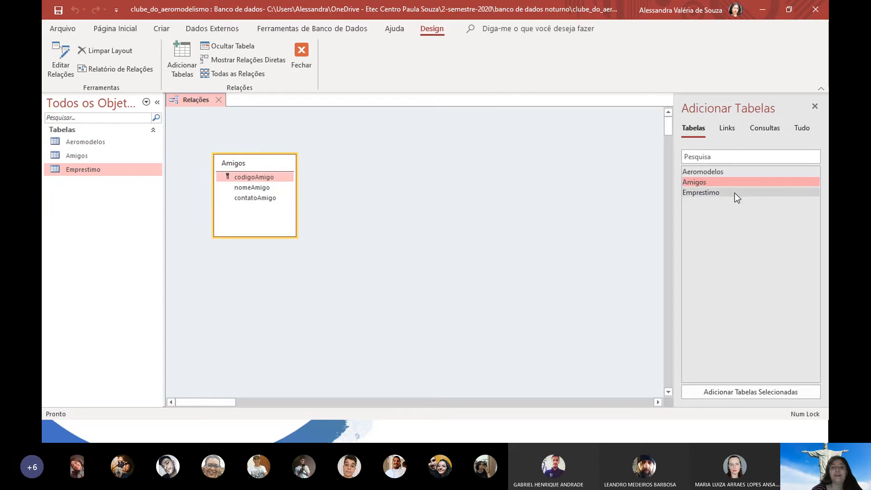
{"action": "left_click_drag", "start_coordinate": [742, 172], "coordinate": [555, 168]}
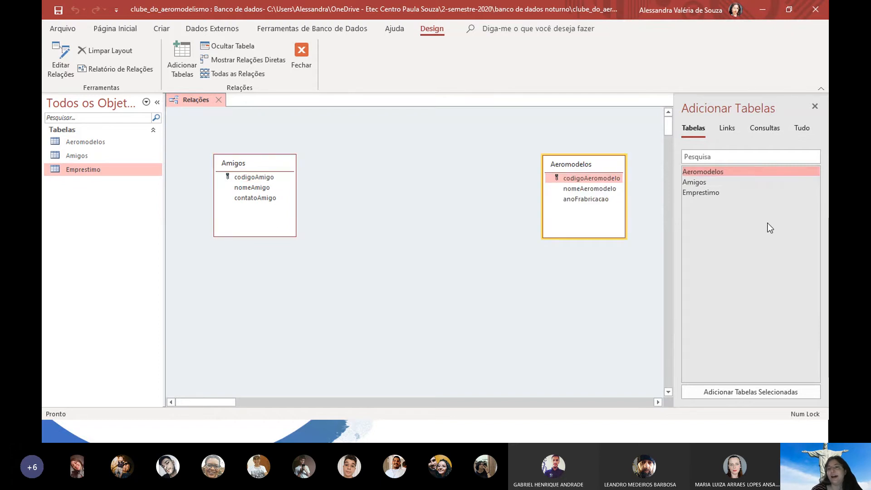
{"action": "left_click", "coordinate": [745, 195]}
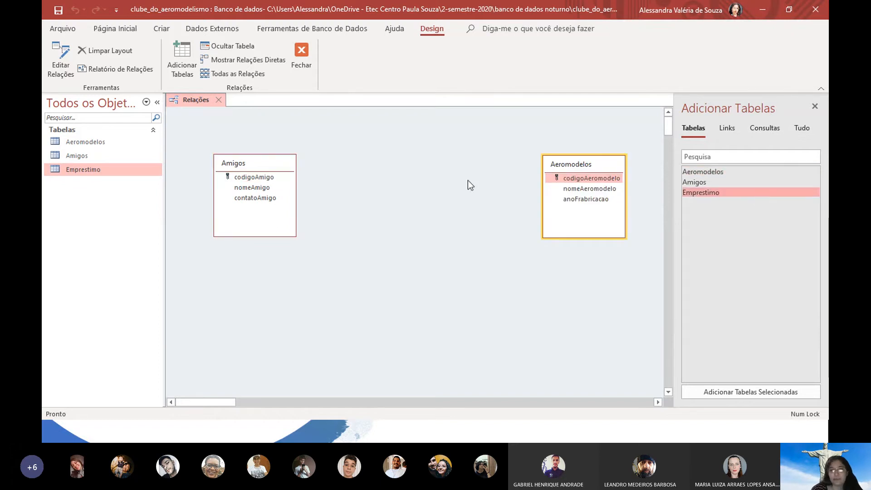
{"action": "left_click_drag", "start_coordinate": [725, 191], "coordinate": [402, 173]}
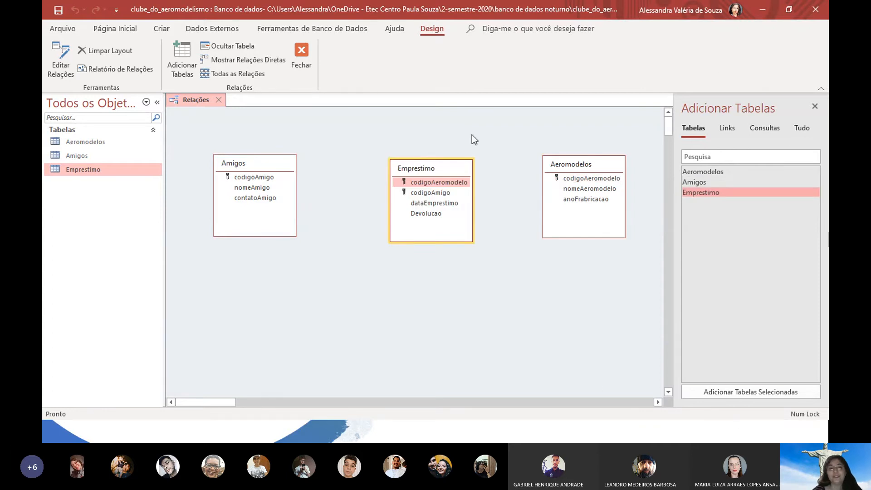
{"action": "left_click", "coordinate": [259, 178]}
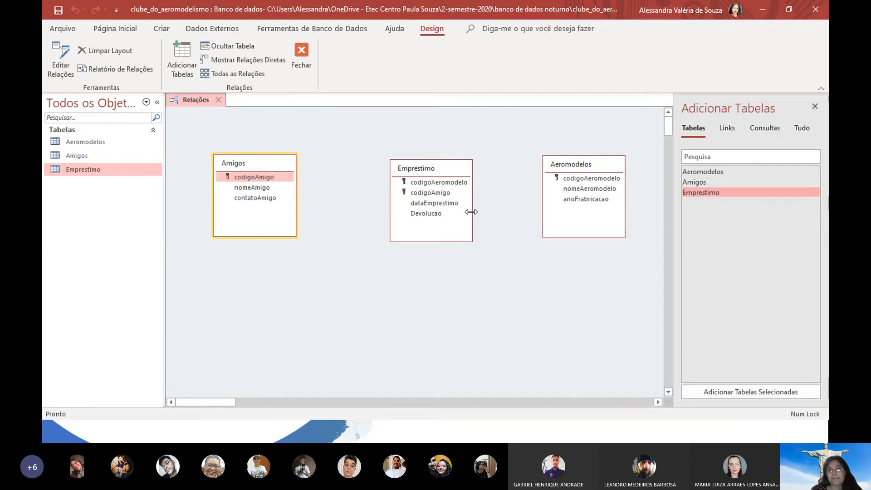
Link Amigos.codigoAmigo to Emprestimo.codigoAmigo in Editar Relações with Impor integridade referencial ticked
{"action": "left_click", "coordinate": [434, 194]}
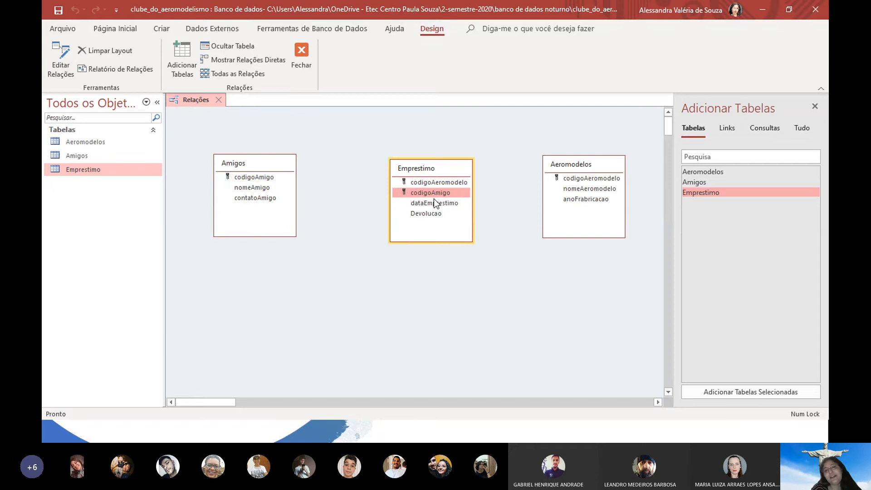
{"action": "left_click", "coordinate": [230, 177]}
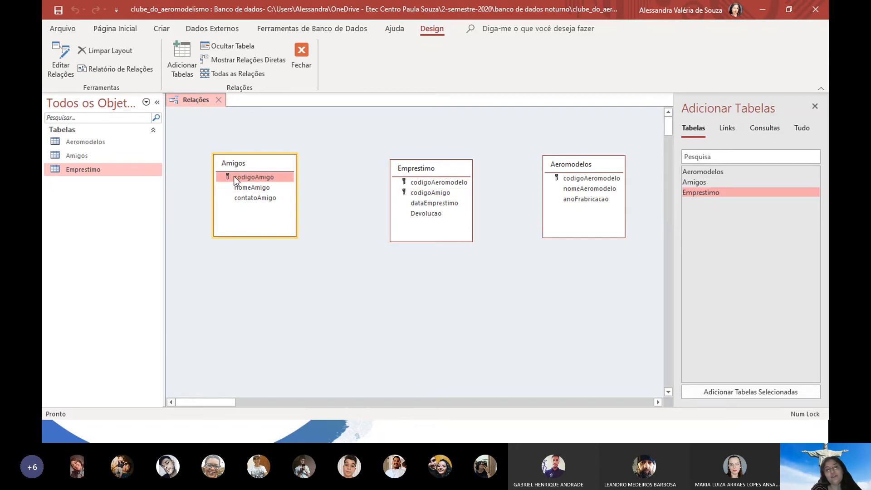
{"action": "left_click_drag", "start_coordinate": [233, 176], "coordinate": [453, 191]}
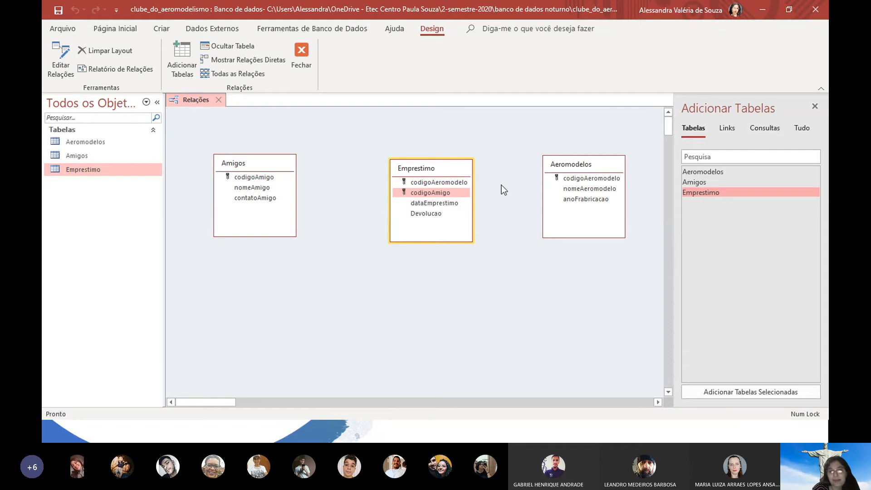
{"action": "left_click", "coordinate": [240, 178]}
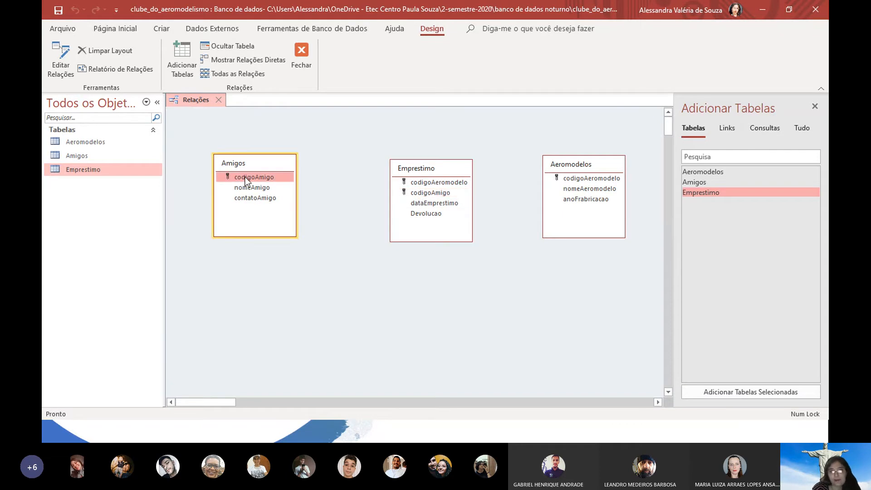
{"action": "left_click_drag", "start_coordinate": [245, 177], "coordinate": [435, 196]}
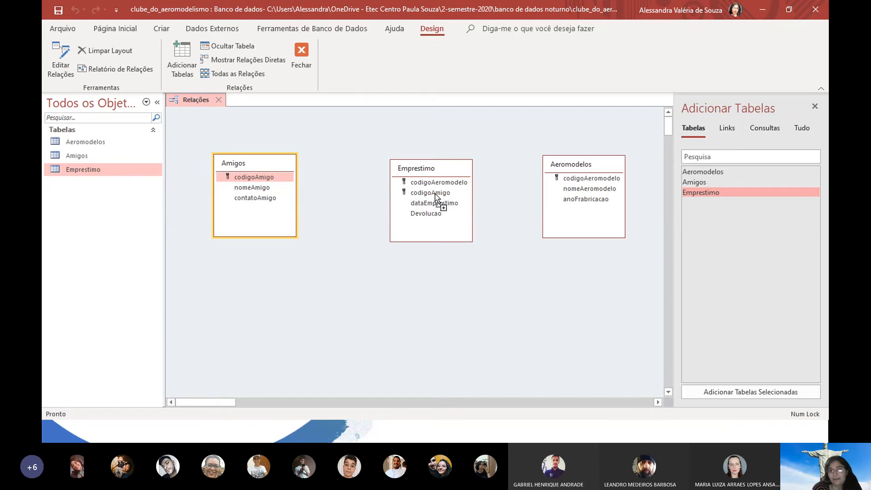
{"action": "left_click_drag", "start_coordinate": [434, 194], "coordinate": [435, 194]}
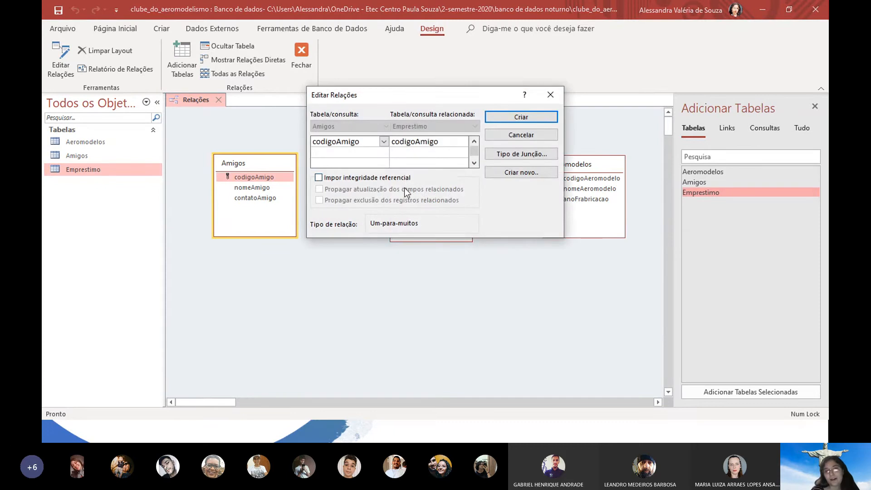
{"action": "left_click", "coordinate": [353, 180]}
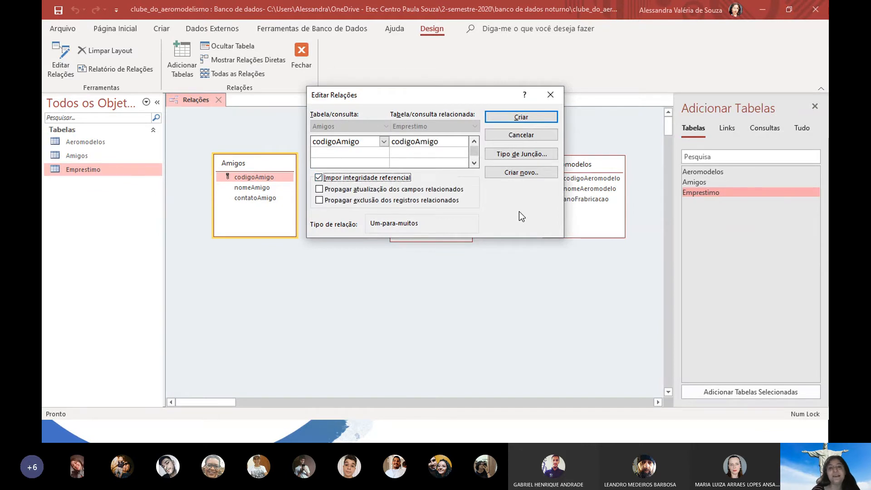
{"action": "key", "text": "alt+Tab"}
{"action": "key", "text": "alt+Tab"}
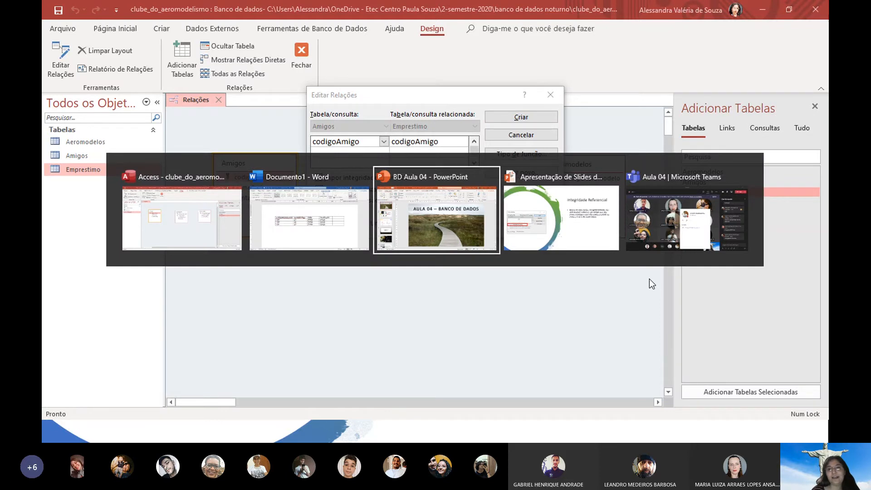
{"action": "key", "text": "alt+Tab"}
{"action": "key", "text": "alt+Tab"}
{"action": "key", "text": "alt+Tab"}
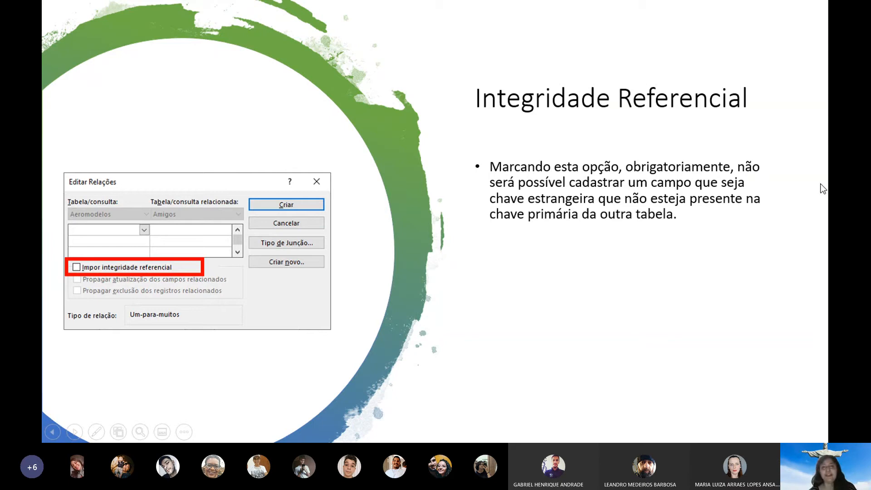
{"action": "key", "text": "alt+Tab"}
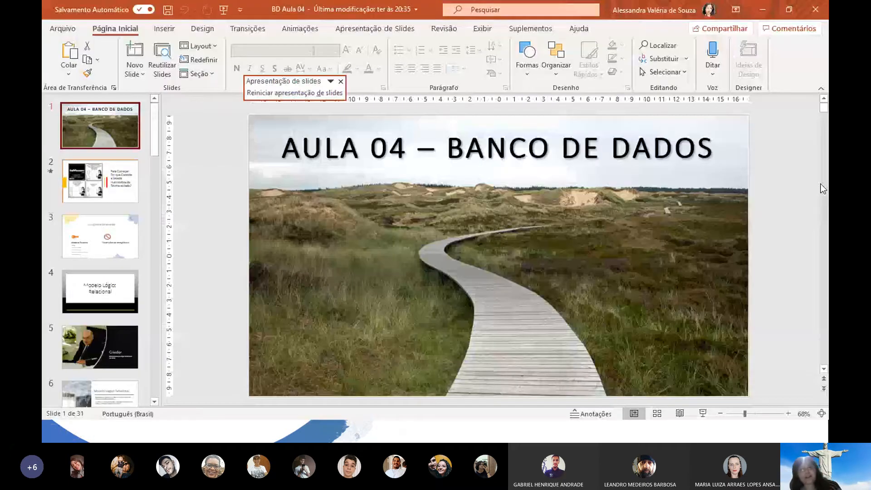
{"action": "key", "text": "alt+Tab"}
{"action": "key", "text": "Tab"}
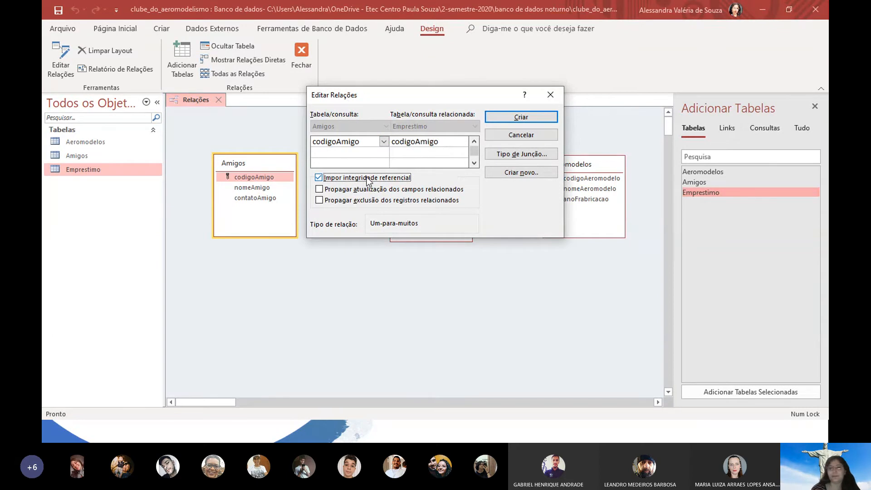
Create the Amigos link, then relate Aeromodelos.codigoAeromodelo to Emprestimo with referential integrity enforced
{"action": "left_click", "coordinate": [546, 116]}
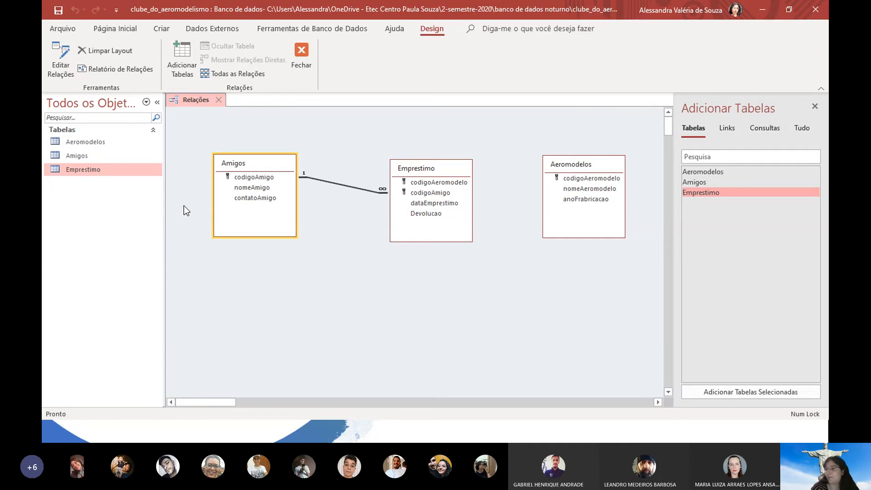
{"action": "left_click", "coordinate": [567, 178]}
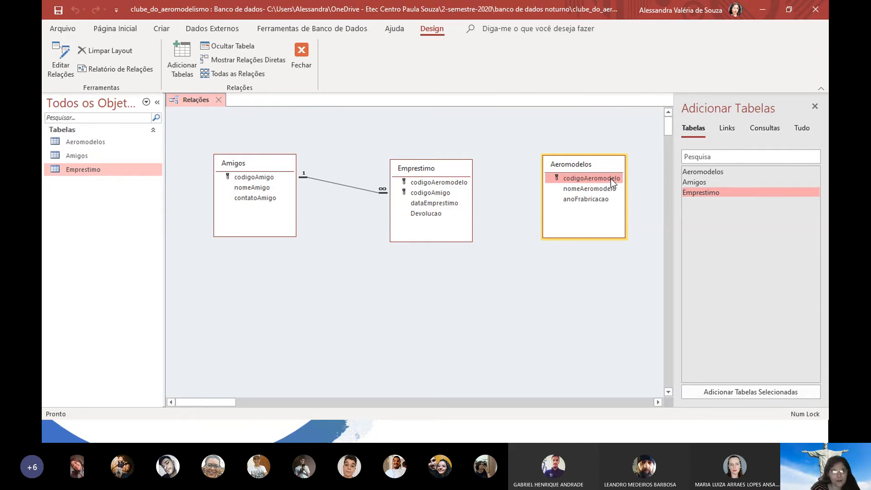
{"action": "left_click_drag", "start_coordinate": [610, 178], "coordinate": [455, 183]}
{"action": "left_click", "coordinate": [368, 177]}
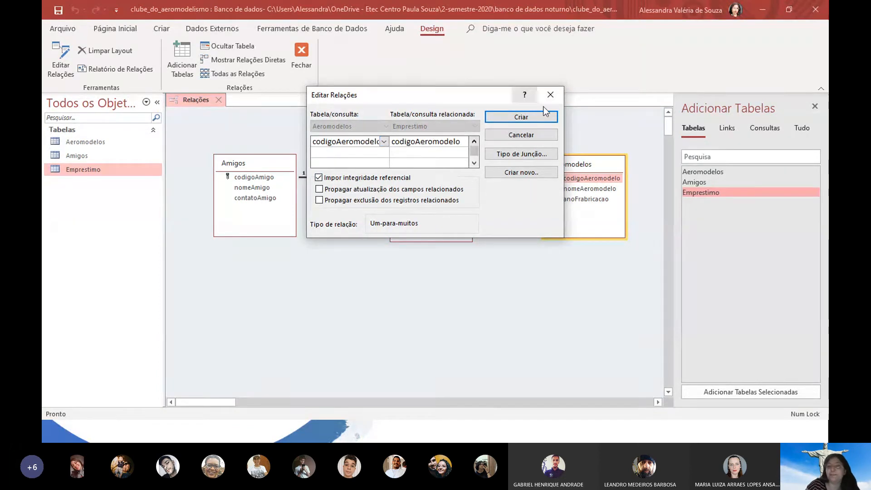
{"action": "left_click", "coordinate": [539, 121]}
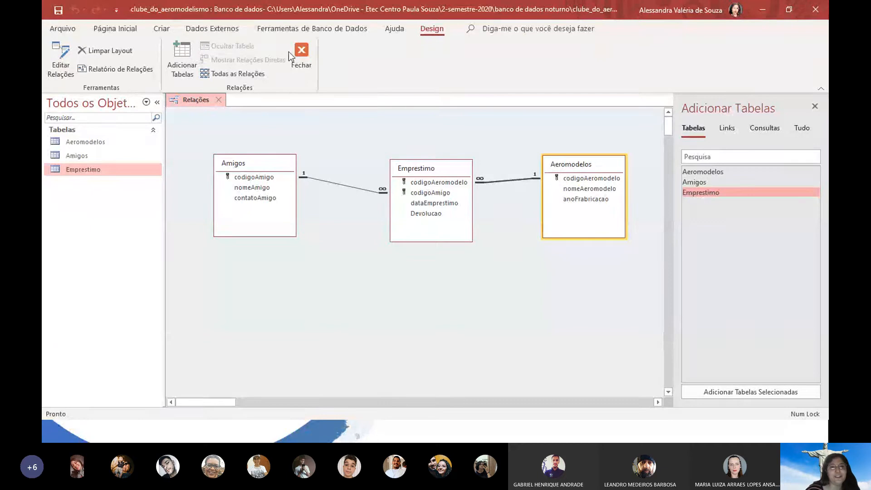
Close and save the Relações layout, then open the Emprestimo, Aeromodelos and Amigos datasheets
{"action": "left_click", "coordinate": [305, 65]}
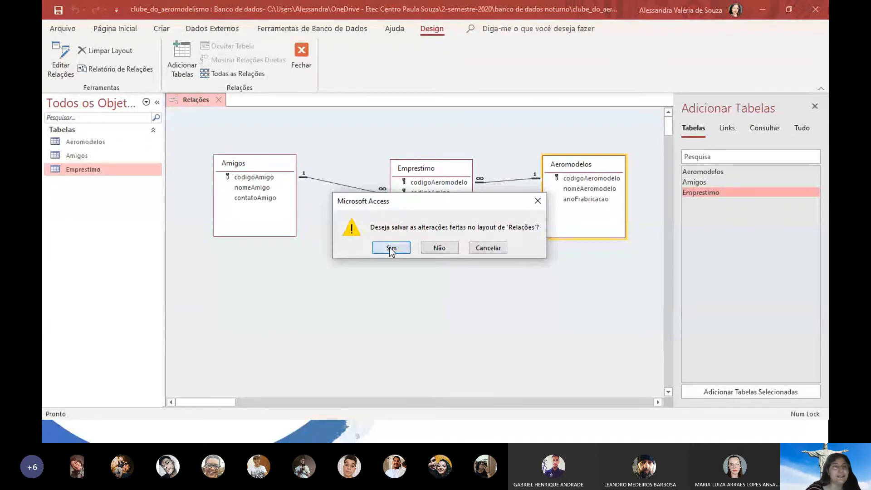
{"action": "left_click", "coordinate": [390, 248]}
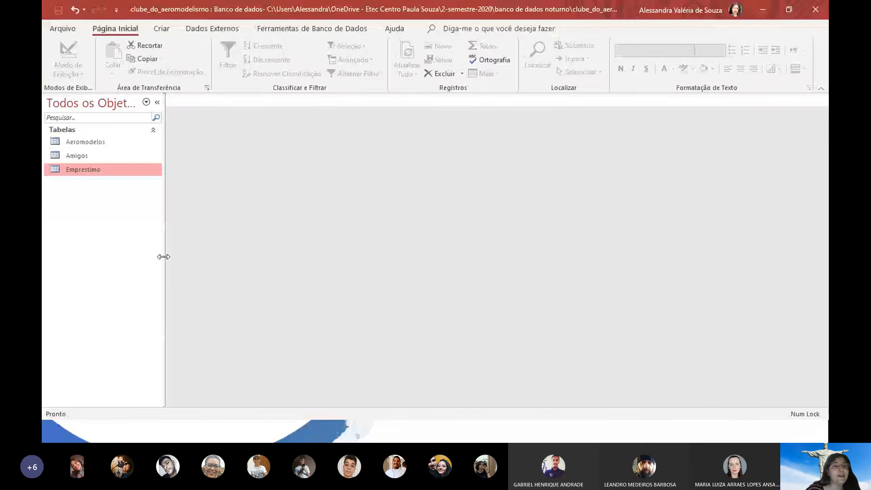
{"action": "double_click", "coordinate": [106, 173]}
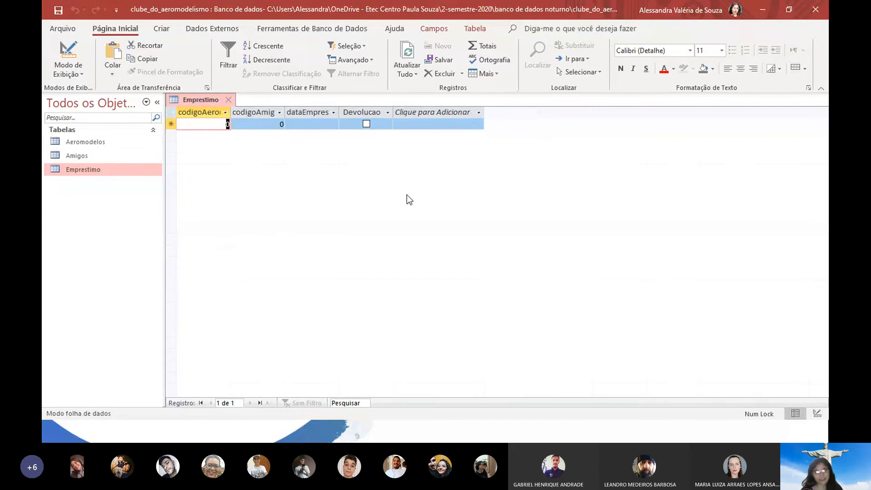
{"action": "double_click", "coordinate": [82, 142]}
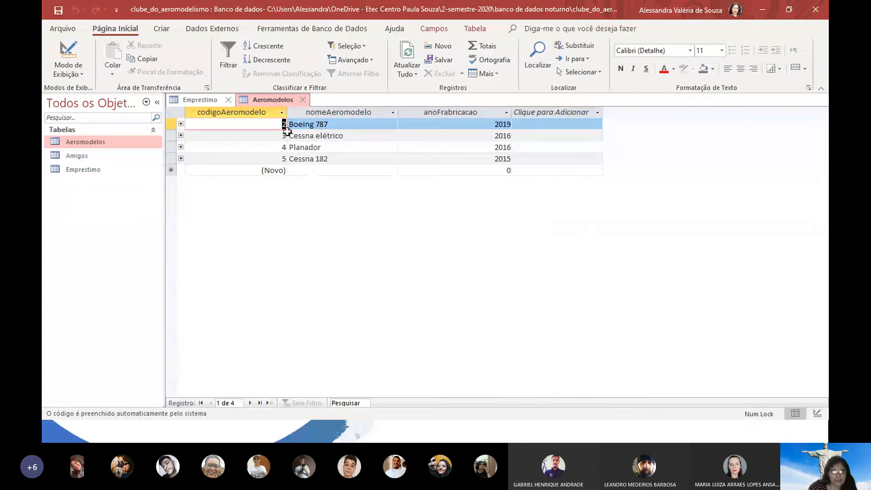
{"action": "left_click", "coordinate": [75, 156]}
{"action": "double_click", "coordinate": [75, 156]}
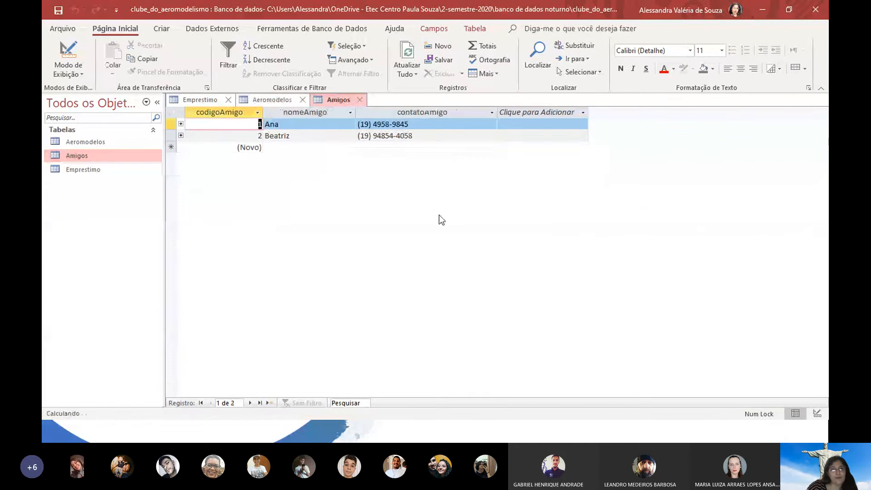
Enter Emprestimo loan: aeromodel 10, friend 1, dated 21/09/2020; saving is rejected for missing Aeromodelos record
{"action": "left_click", "coordinate": [210, 102]}
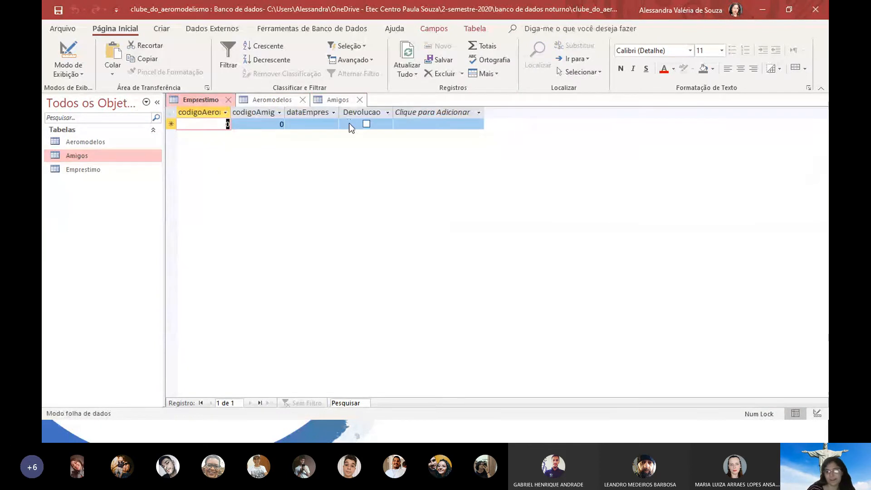
{"action": "type", "text": "10"}
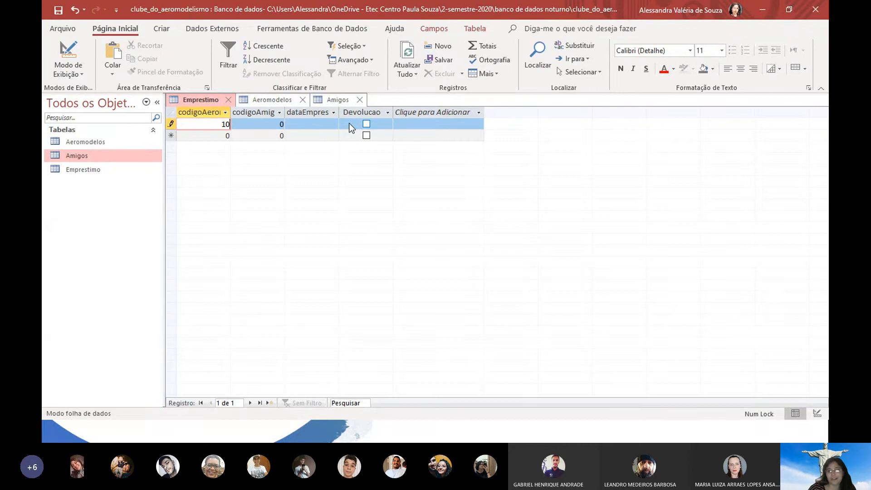
{"action": "key", "text": "Tab"}
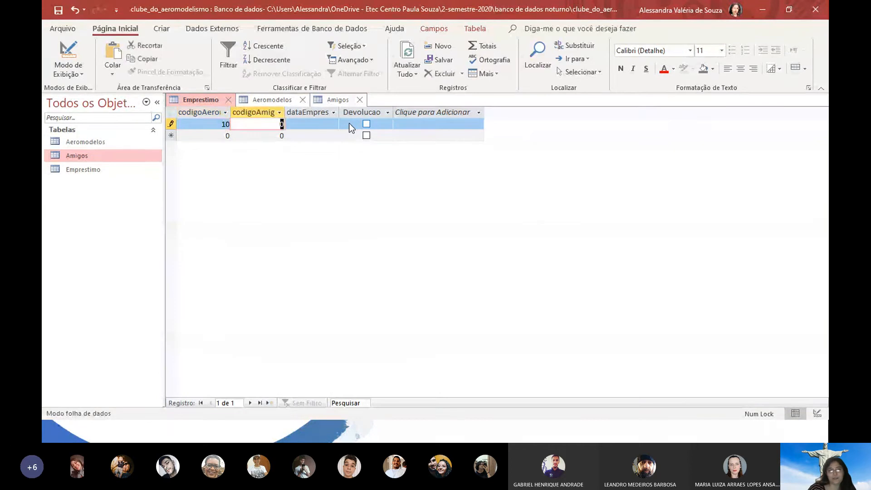
{"action": "type", "text": "1"}
{"action": "key", "text": "Tab"}
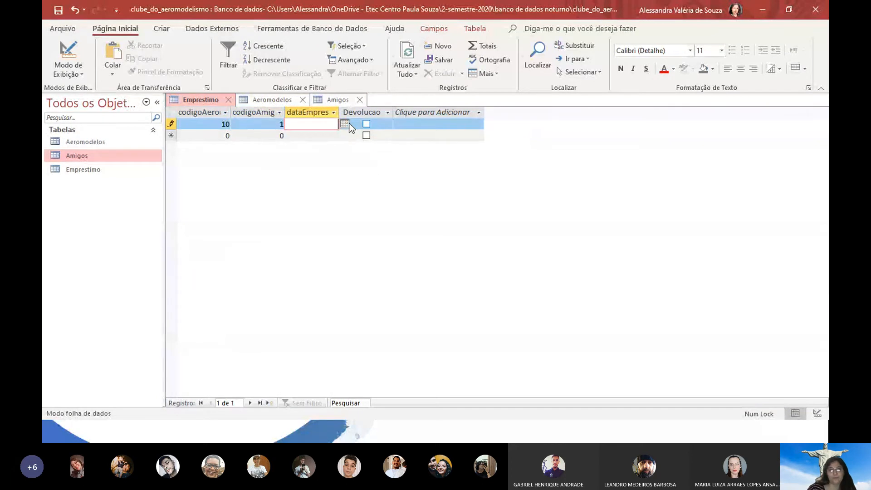
{"action": "left_click", "coordinate": [344, 124]}
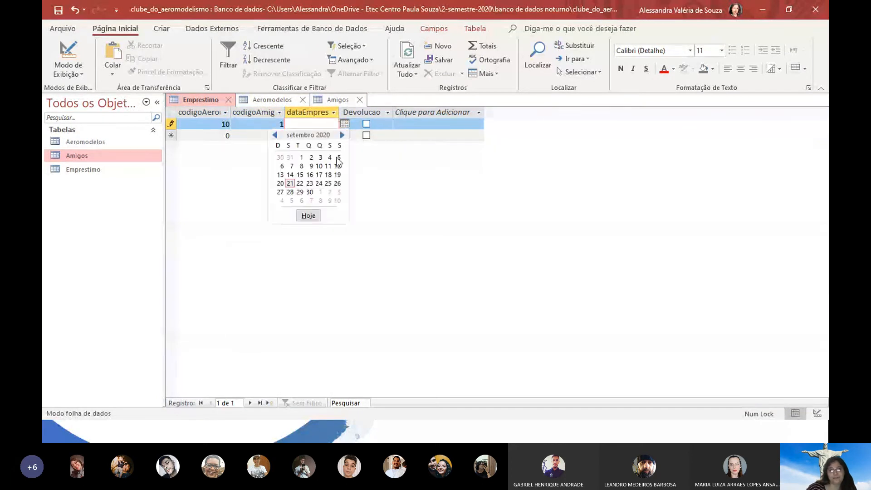
{"action": "left_click", "coordinate": [289, 183]}
{"action": "key", "text": "Tab"}
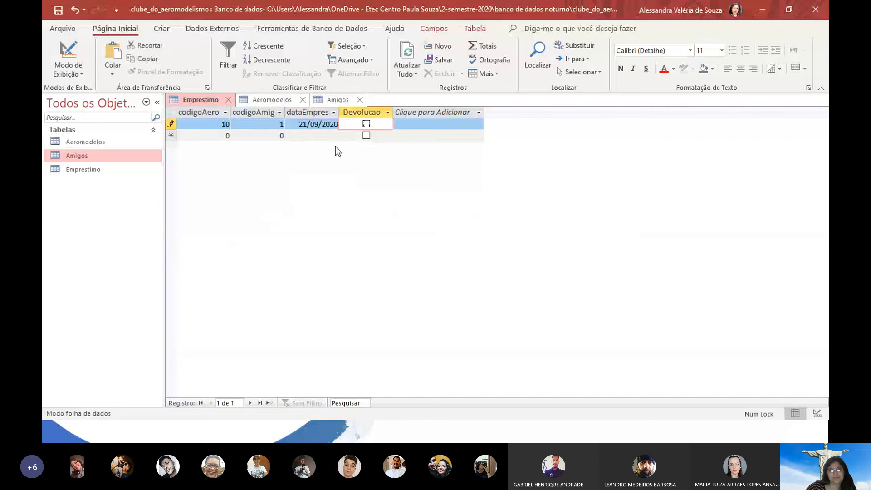
{"action": "left_click", "coordinate": [365, 123]}
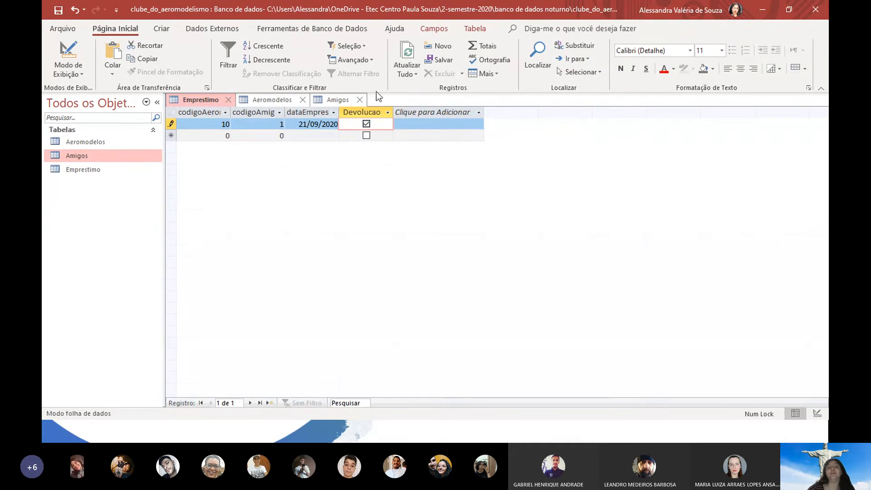
{"action": "left_click", "coordinate": [367, 124]}
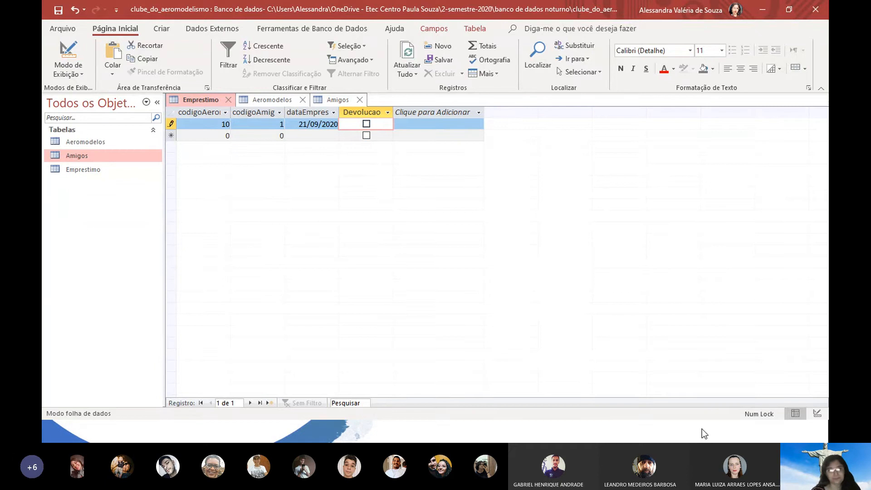
{"action": "key", "text": "Return"}
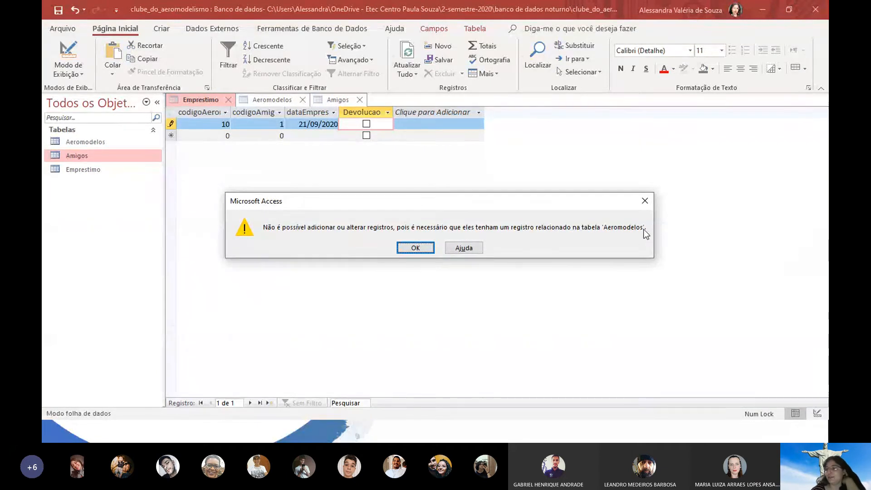
Retry the loan with aeromodel code 1, dismiss the repeated related-record errors, and discard it with Esc
{"action": "left_click", "coordinate": [427, 251]}
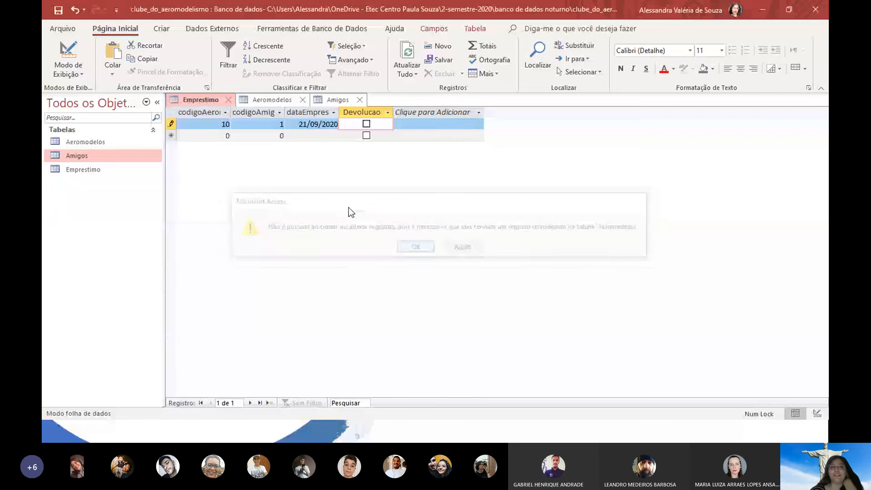
{"action": "left_click_drag", "start_coordinate": [213, 124], "coordinate": [237, 128]}
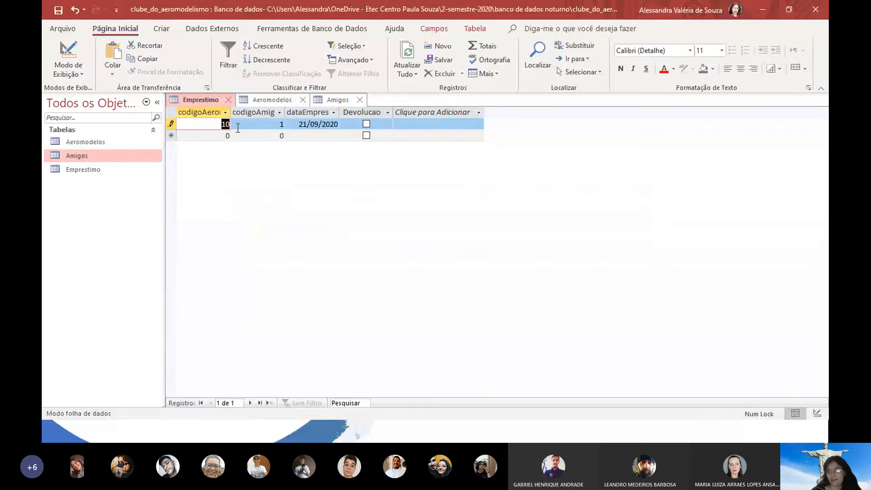
{"action": "type", "text": "1"}
{"action": "key", "text": "Tab"}
{"action": "key", "text": "Tab"}
{"action": "key", "text": "Tab"}
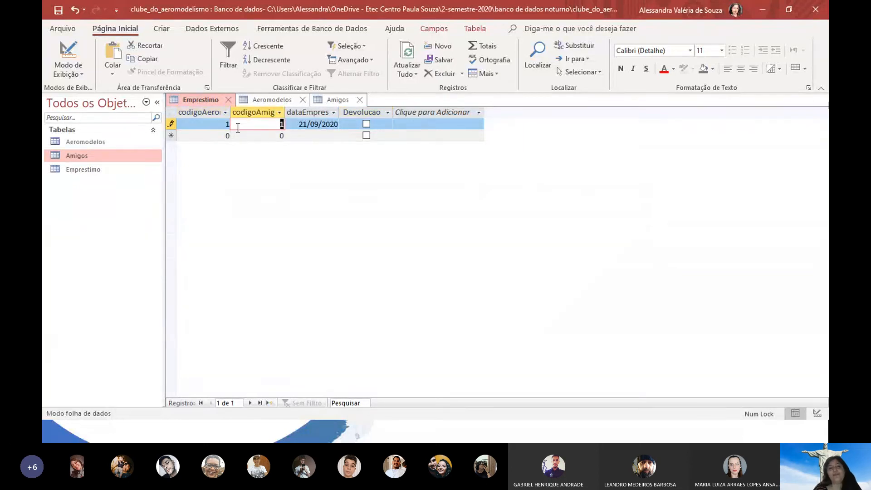
{"action": "key", "text": "Tab"}
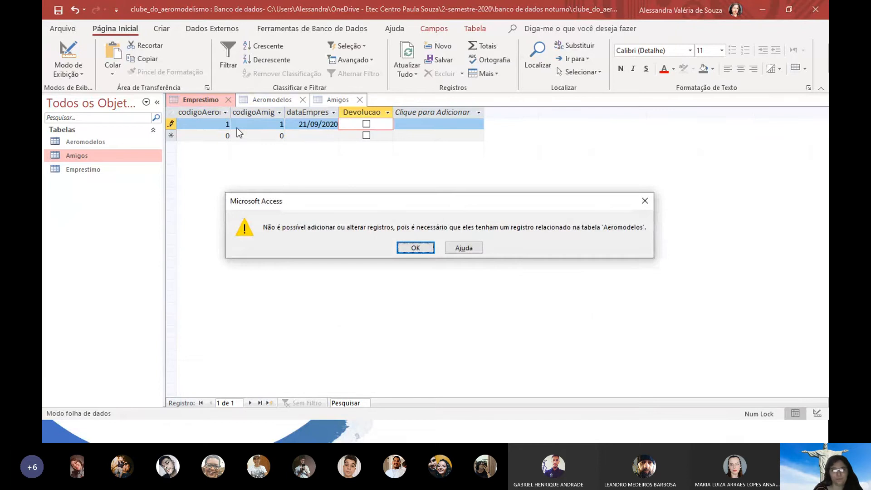
{"action": "key", "text": "Return"}
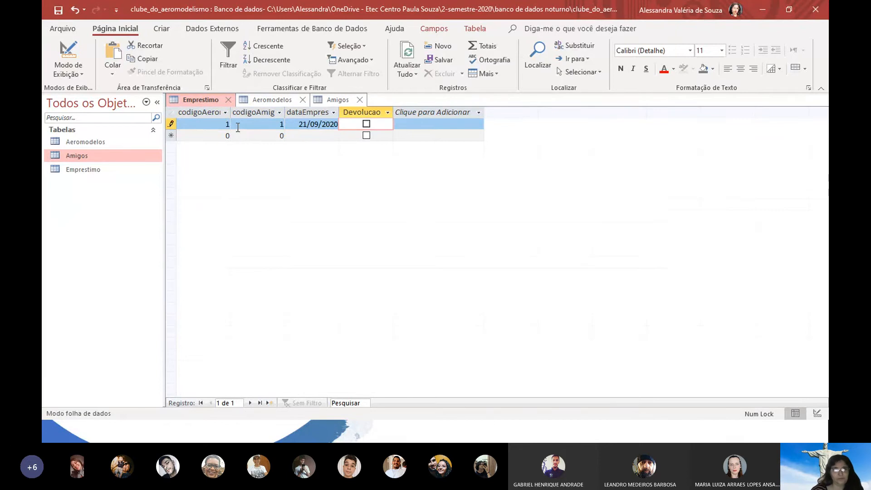
{"action": "left_click", "coordinate": [313, 101]}
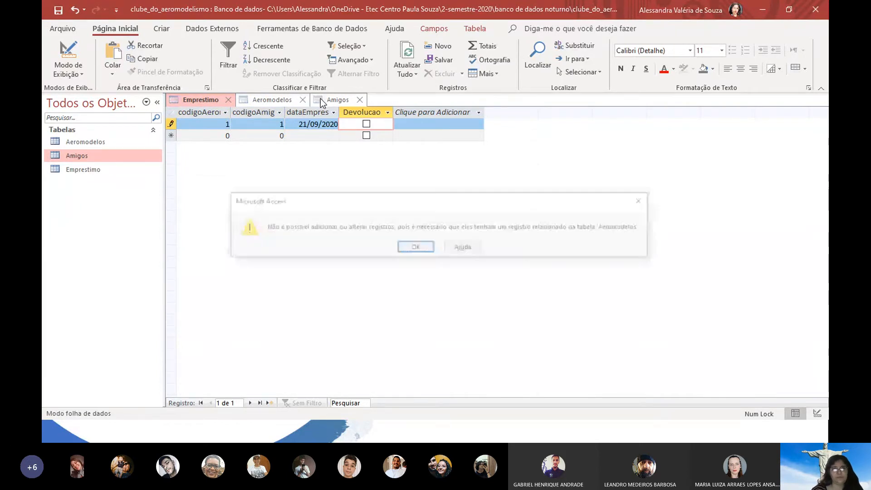
{"action": "left_click", "coordinate": [421, 247]}
{"action": "key", "text": "Escape"}
{"action": "key", "text": "Escape"}
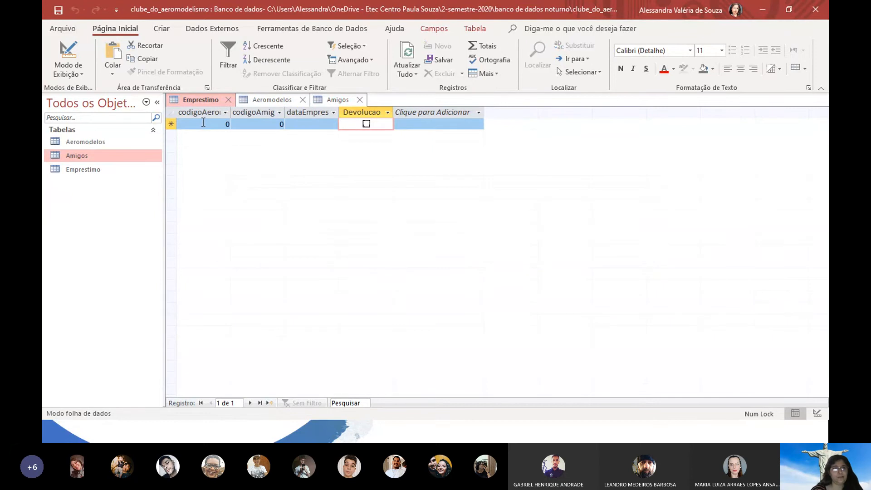
After checking Aeromodelos codes, record loan of aeromodel 2 to friend 1 marked as returned
{"action": "left_click", "coordinate": [280, 101]}
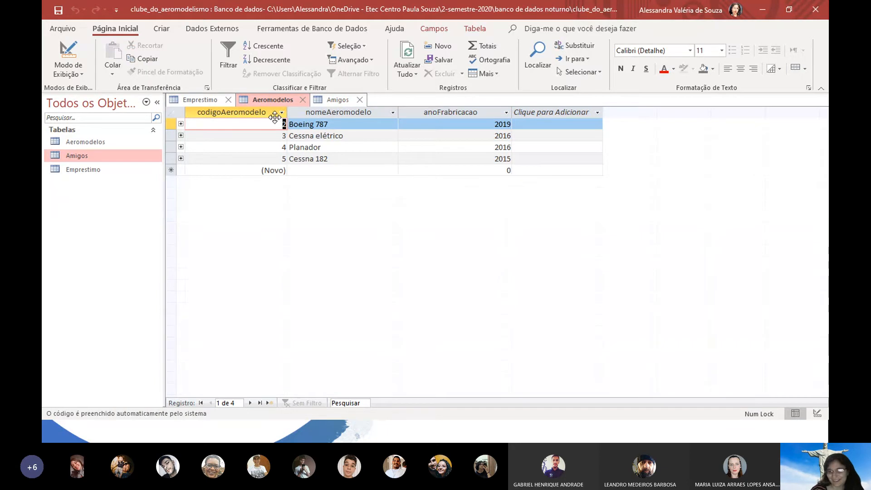
{"action": "left_click", "coordinate": [200, 99]}
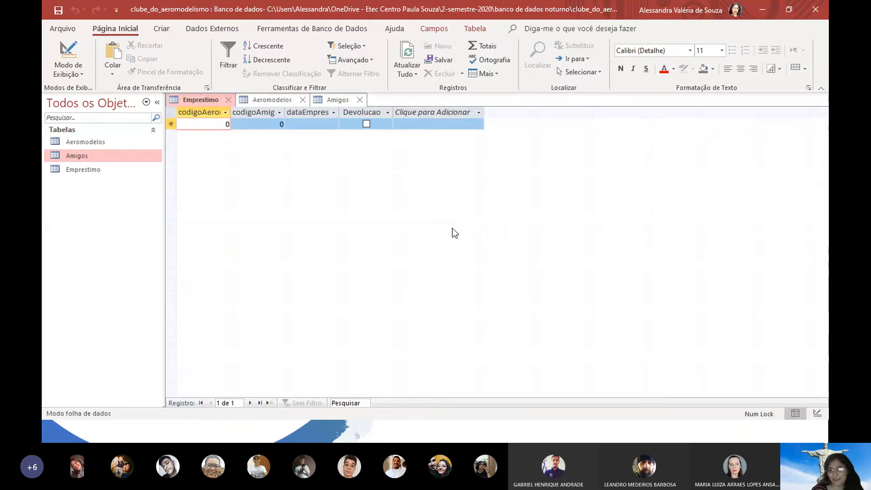
{"action": "type", "text": "2"}
{"action": "key", "text": "Tab"}
{"action": "type", "text": "1"}
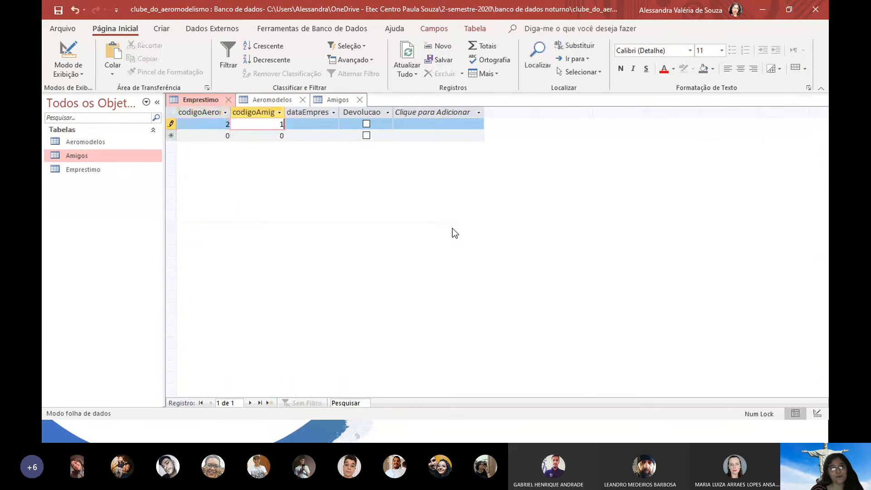
{"action": "key", "text": "Tab"}
{"action": "key", "text": "Tab"}
{"action": "key", "text": "Tab"}
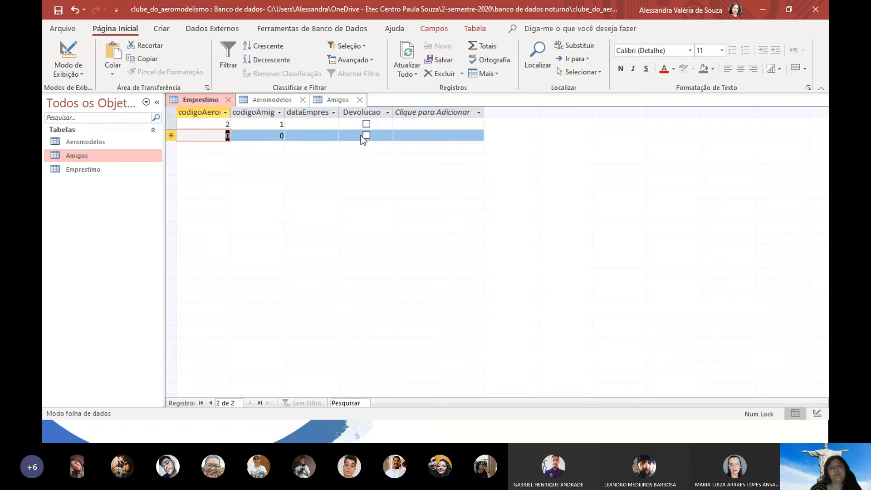
{"action": "left_click", "coordinate": [369, 124]}
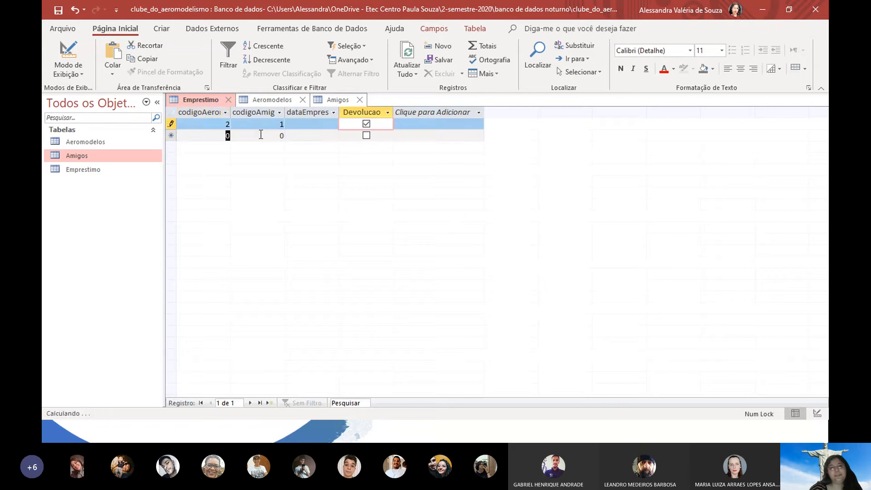
Try a loan of aeromodel 2 to friend 3 and dismiss the missing Amigos record errors
{"action": "type", "text": "2"}
{"action": "key", "text": "Tab"}
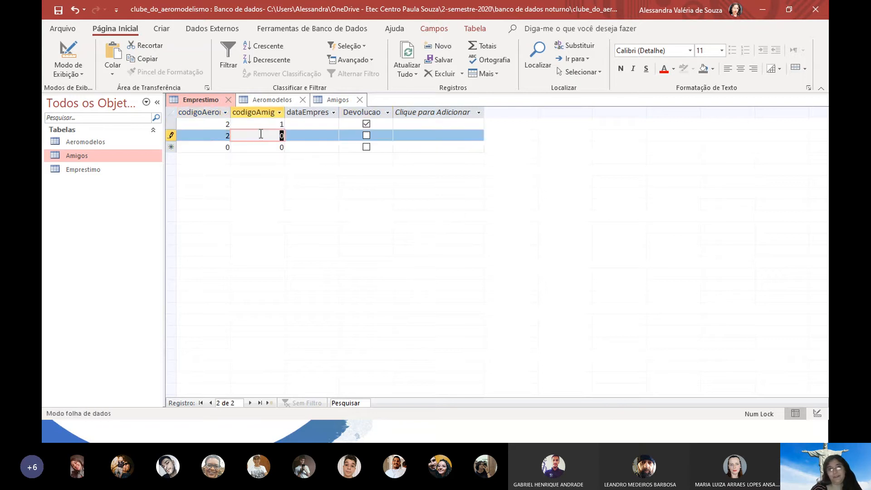
{"action": "type", "text": "3"}
{"action": "key", "text": "Tab"}
{"action": "key", "text": "Tab"}
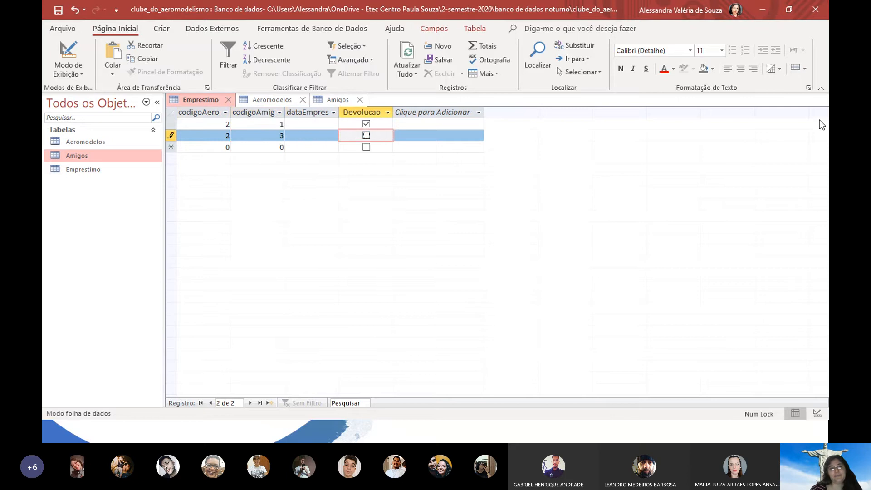
{"action": "left_click", "coordinate": [325, 127]}
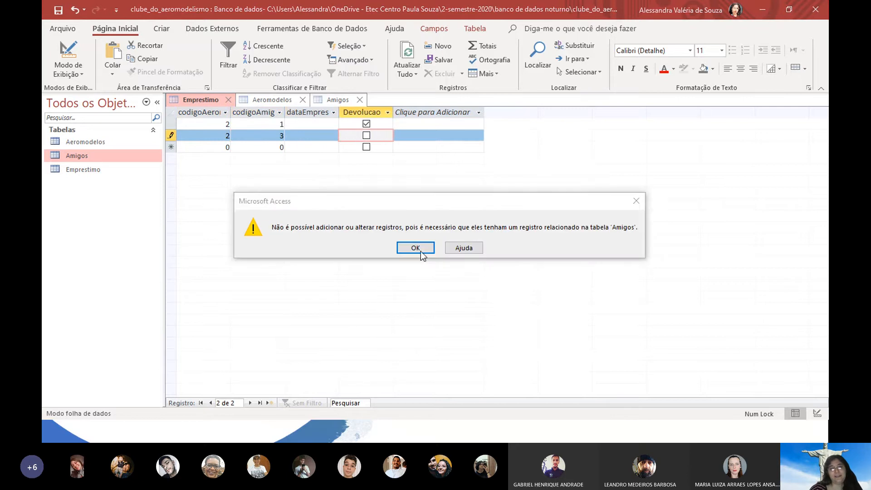
{"action": "left_click", "coordinate": [337, 109]}
{"action": "key", "text": "Return"}
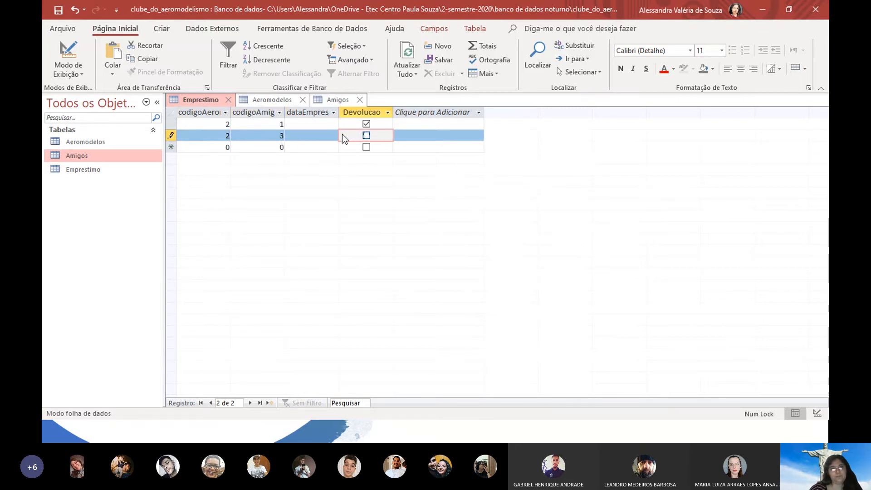
{"action": "left_click", "coordinate": [332, 125]}
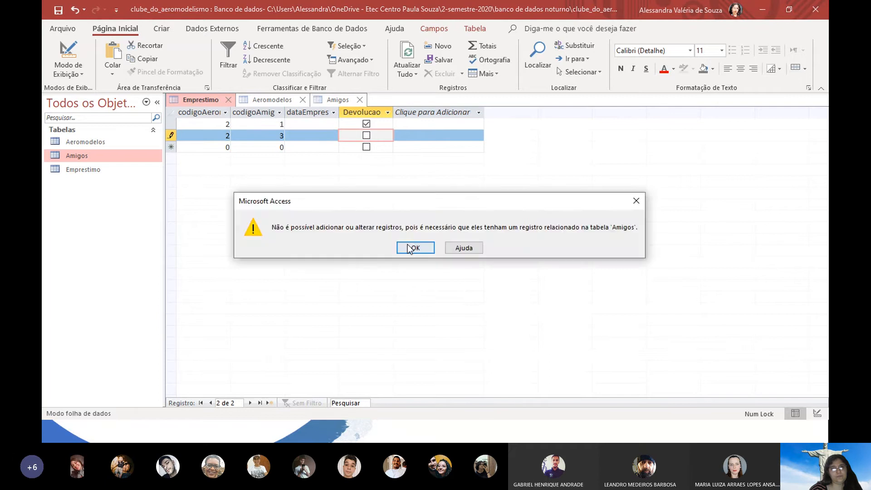
{"action": "left_click", "coordinate": [412, 248]}
{"action": "left_click", "coordinate": [337, 135]}
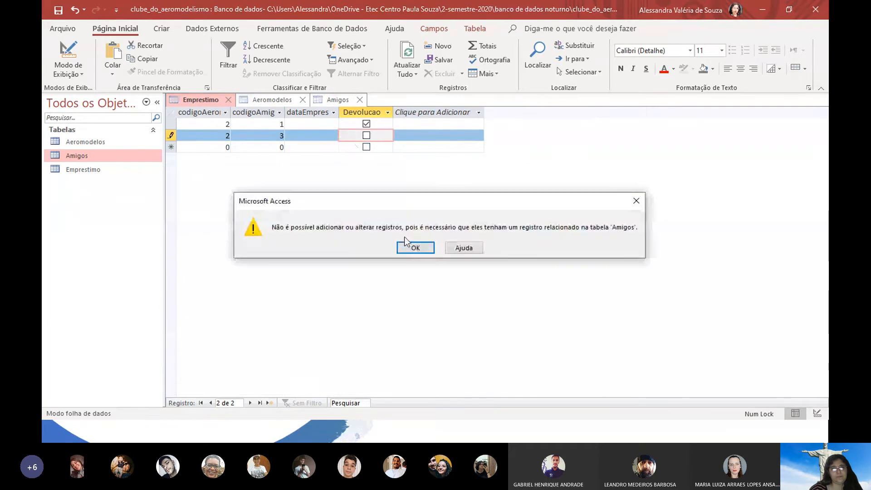
{"action": "left_click", "coordinate": [415, 248]}
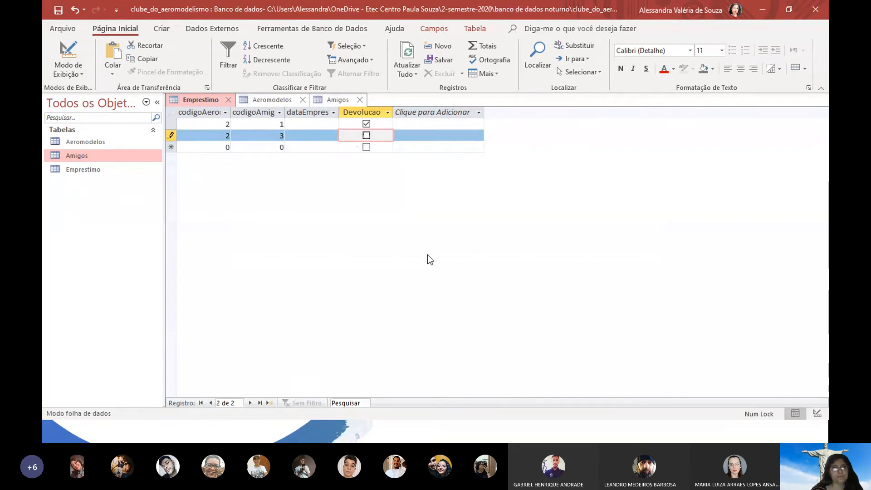
Change the second loan's friend code to 2, date both loans 21/09/2020, and show Amigos
{"action": "double_click", "coordinate": [280, 135]}
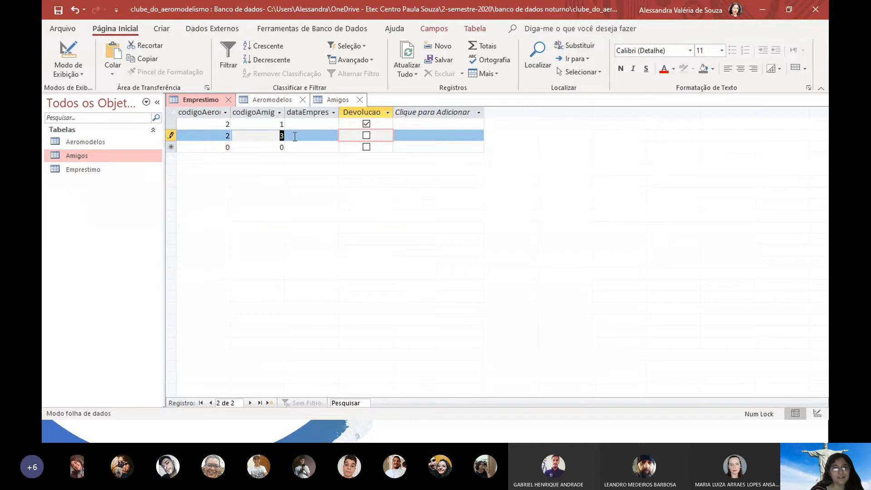
{"action": "type", "text": "2"}
{"action": "left_click", "coordinate": [298, 137]}
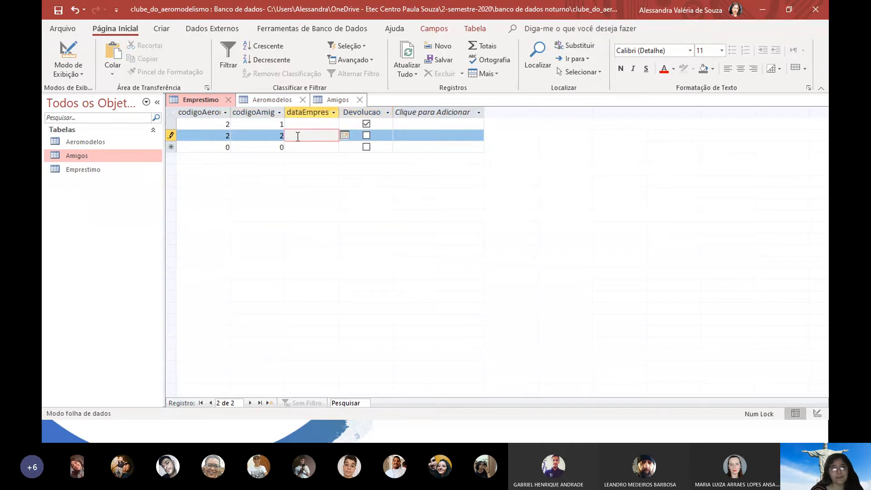
{"action": "left_click", "coordinate": [344, 135]}
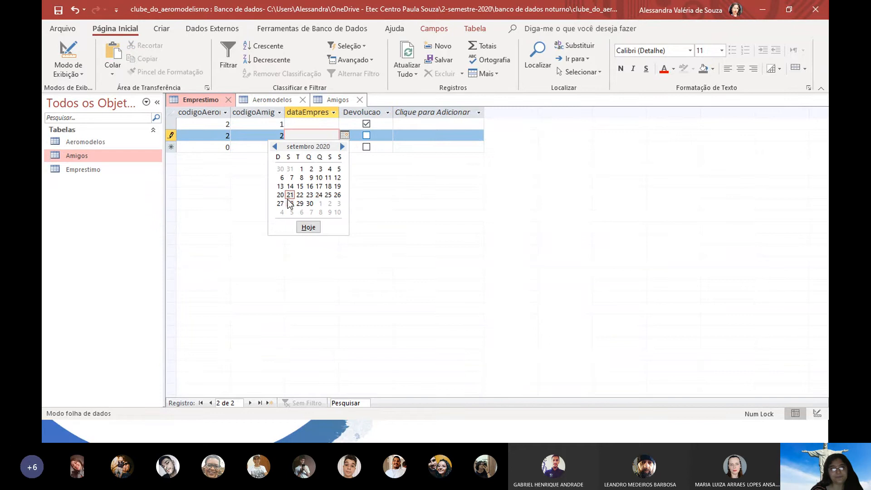
{"action": "left_click", "coordinate": [290, 196]}
{"action": "left_click", "coordinate": [328, 126]}
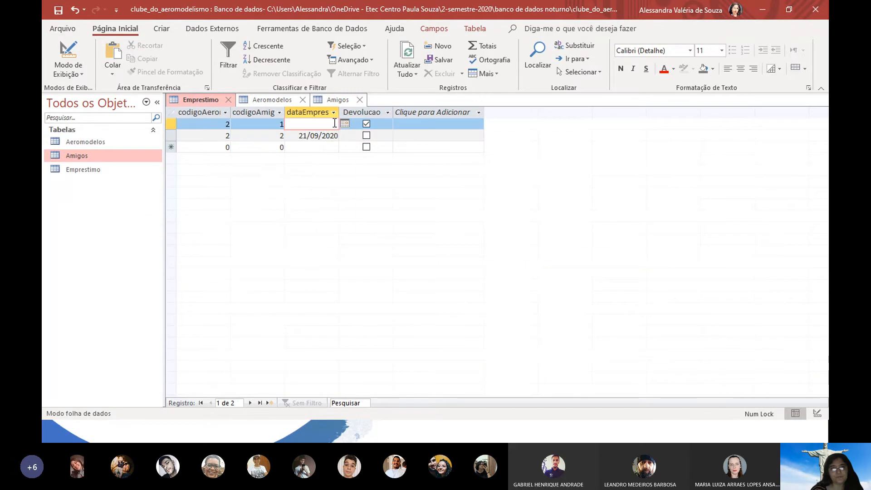
{"action": "left_click", "coordinate": [345, 123]}
{"action": "left_click", "coordinate": [292, 183]}
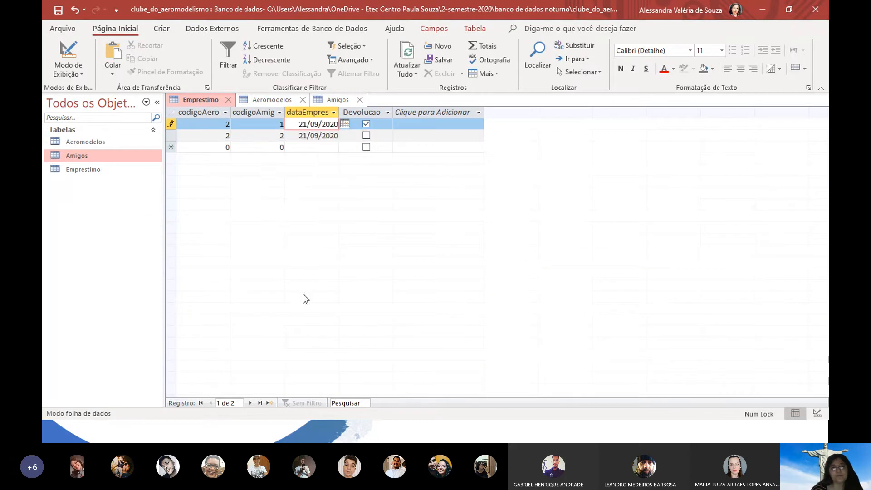
{"action": "left_click", "coordinate": [335, 99]}
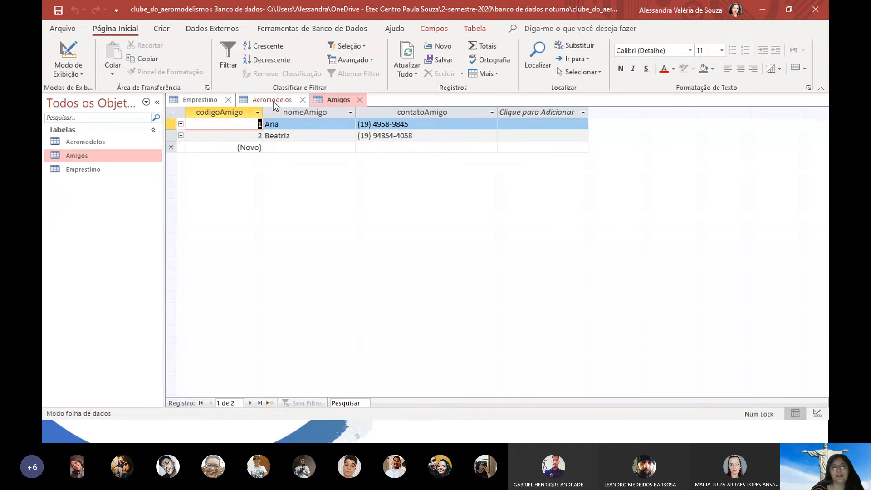
Add friend code 3 with the friend's name and contact phone number, correcting a mistyped phone
{"action": "key", "text": "Tab"}
{"action": "key", "text": "Tab"}
{"action": "key", "text": "Tab"}
{"action": "key", "text": "Tab"}
{"action": "key", "text": "Tab"}
{"action": "key", "text": "Tab"}
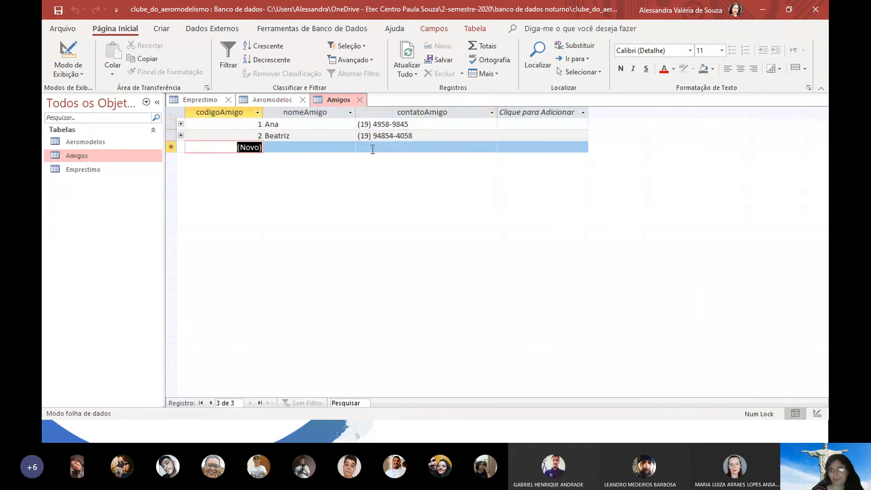
{"action": "key", "text": "Tab"}
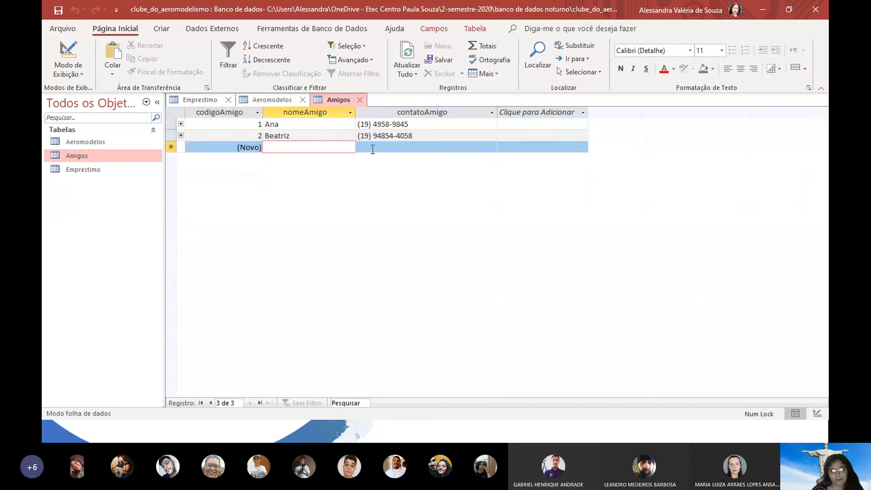
{"action": "type", "text": "Luciano"}
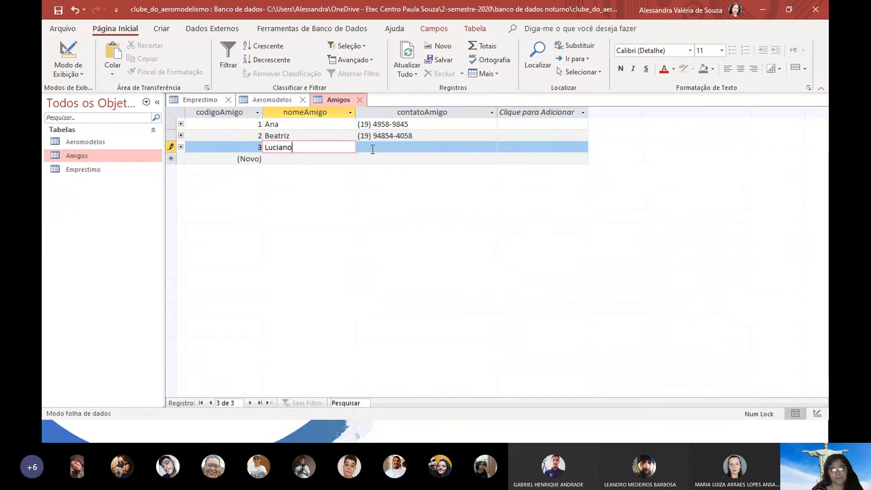
{"action": "key", "text": "Tab"}
{"action": "type", "text": "11111111111111"}
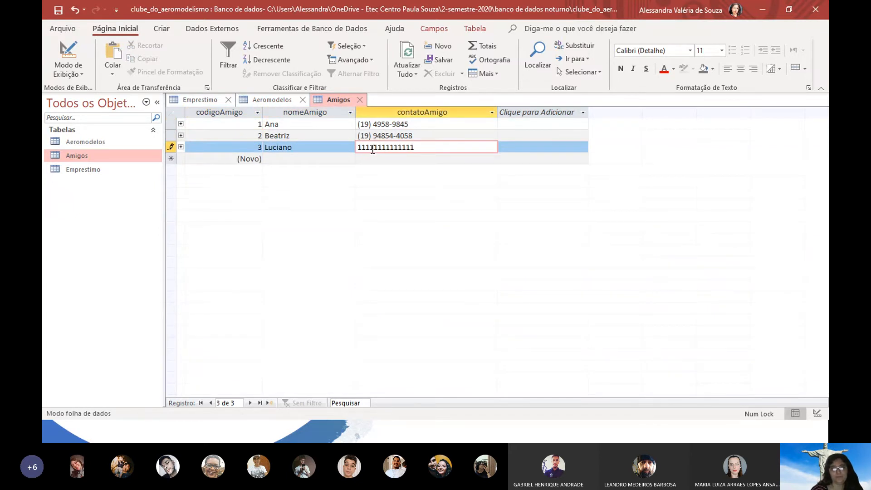
{"action": "key", "text": "BackSpace"}
{"action": "key", "text": "BackSpace"}
{"action": "key", "text": "Escape"}
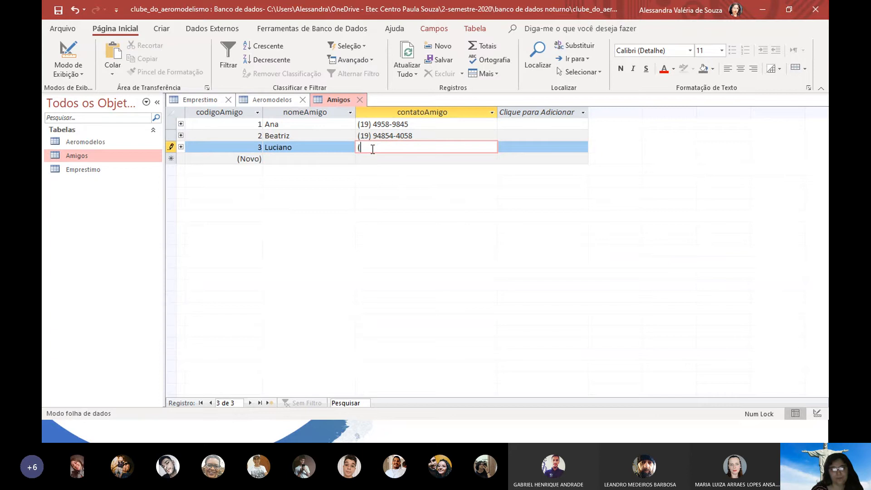
{"action": "key", "text": "Return"}
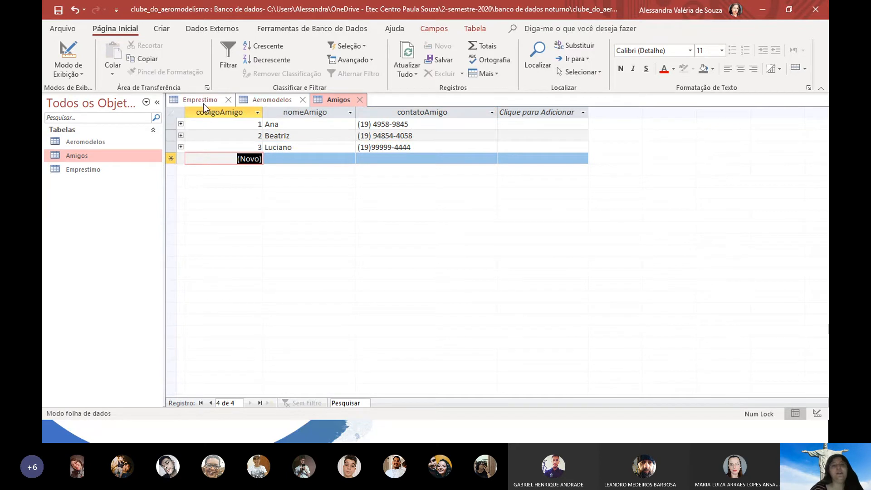
In Emprestimo, enter the new loan row for aeromodel 3 to friend 2
{"action": "left_click", "coordinate": [269, 105]}
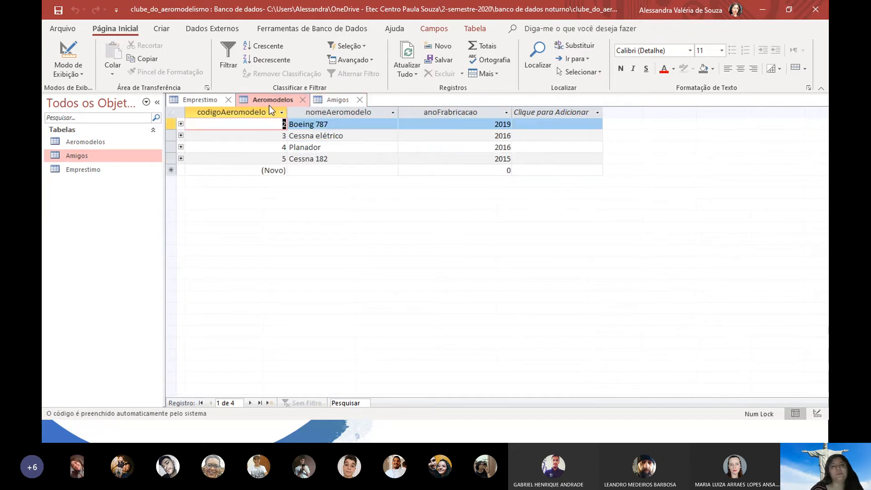
{"action": "left_click", "coordinate": [200, 101]}
{"action": "left_click", "coordinate": [225, 146]}
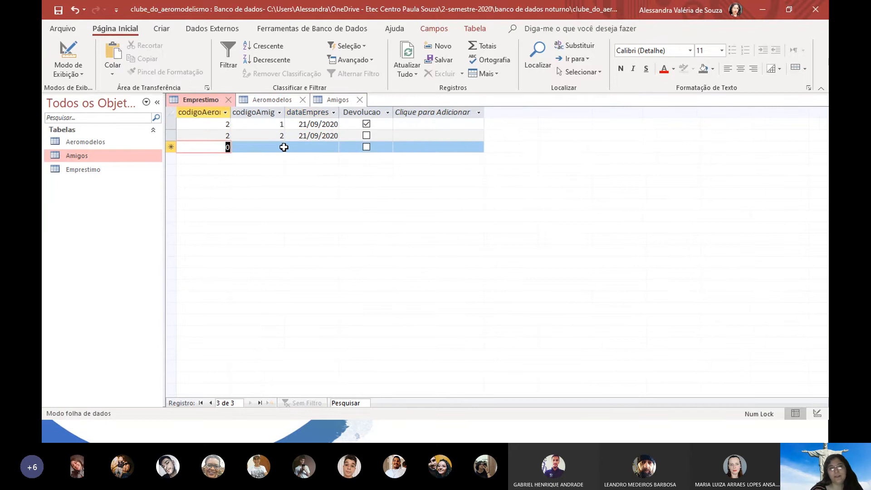
{"action": "type", "text": "3"}
{"action": "key", "text": "Tab"}
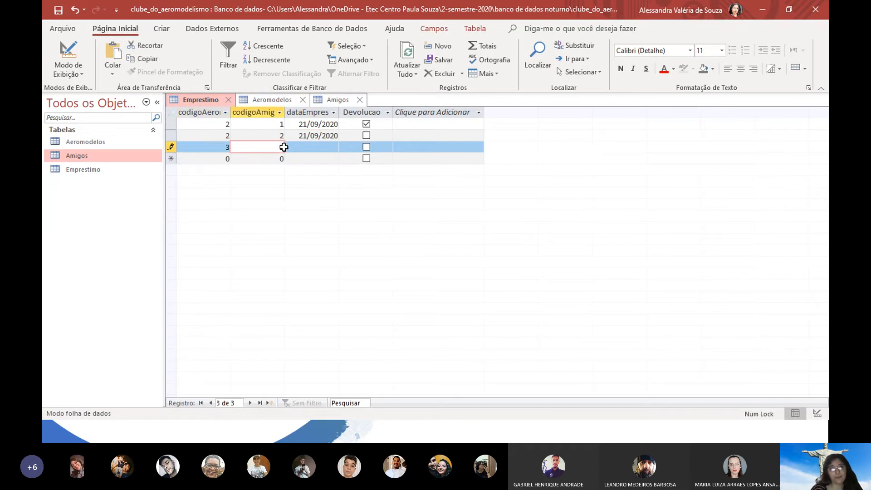
{"action": "left_click", "coordinate": [284, 147]}
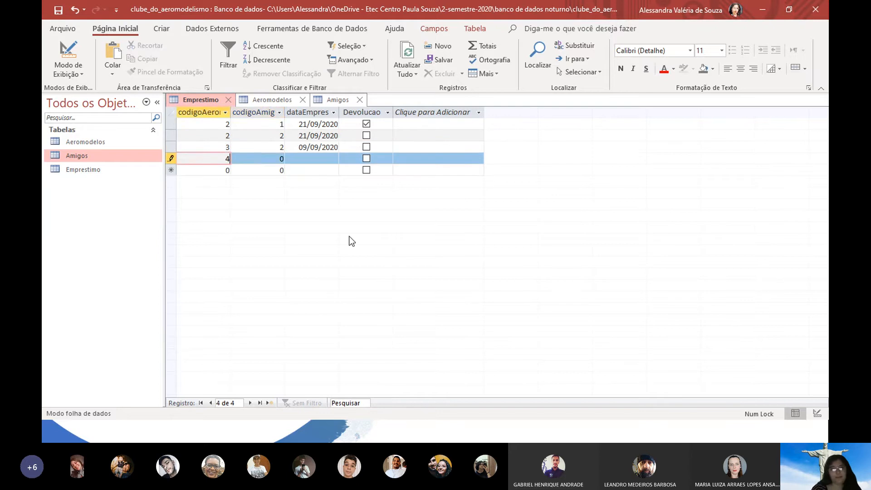
{"action": "type", "text": "4"}
{"action": "key", "text": "Tab"}
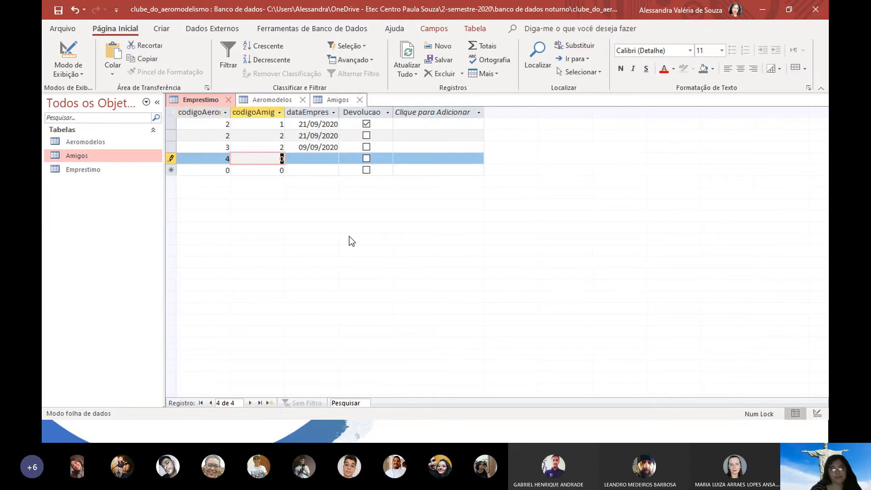
Complete the loan of aeromodel 4 to friend 3 dated 23/09/2020
{"action": "type", "text": "3"}
{"action": "key", "text": "Tab"}
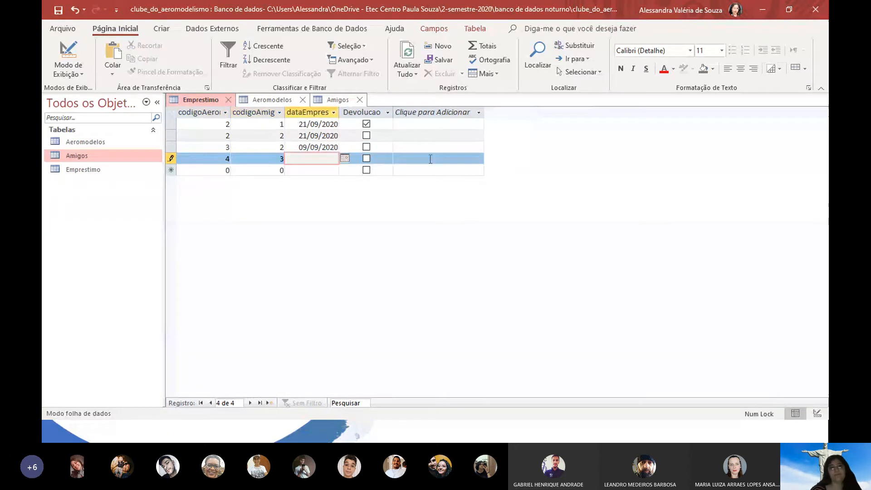
{"action": "left_click", "coordinate": [345, 157]}
{"action": "left_click", "coordinate": [308, 250]}
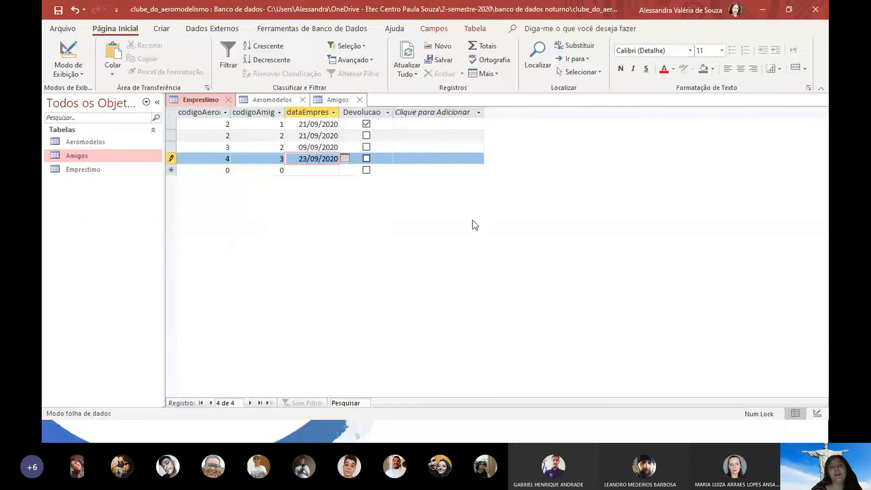
{"action": "key", "text": "Tab"}
Close the Amigos, Aeromodelos and Emprestimo tables
{"action": "left_click", "coordinate": [359, 100]}
{"action": "left_click", "coordinate": [302, 99]}
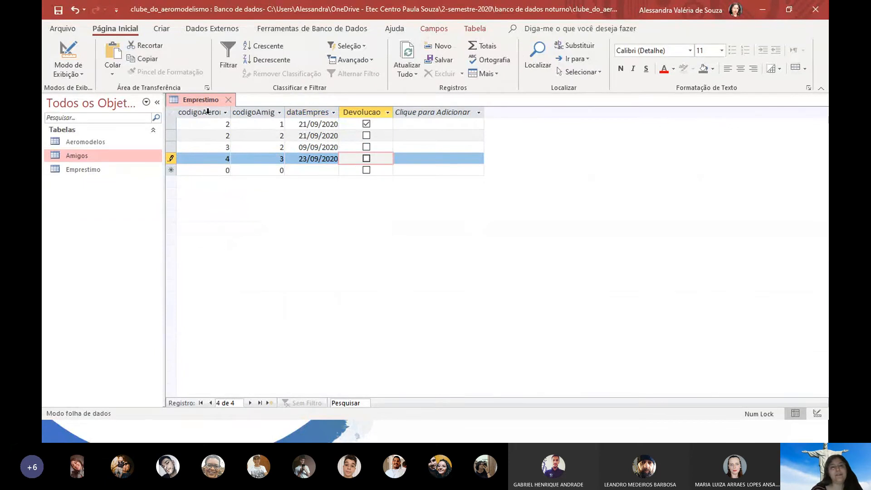
{"action": "left_click", "coordinate": [228, 100]}
{"action": "left_click", "coordinate": [113, 144]}
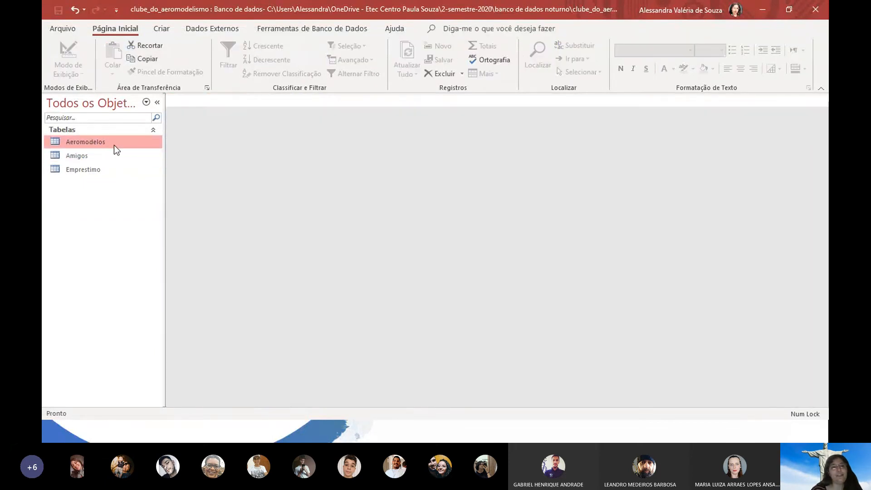
{"action": "double_click", "coordinate": [113, 144]}
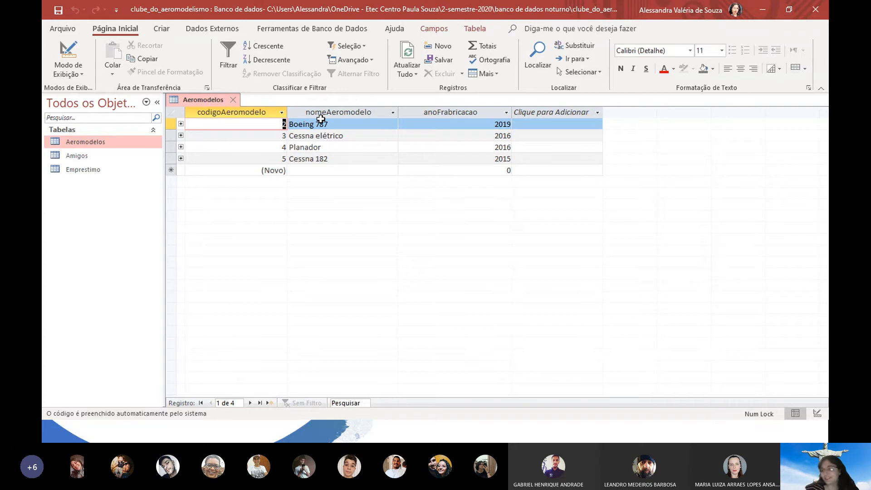
{"action": "left_click", "coordinate": [181, 123]}
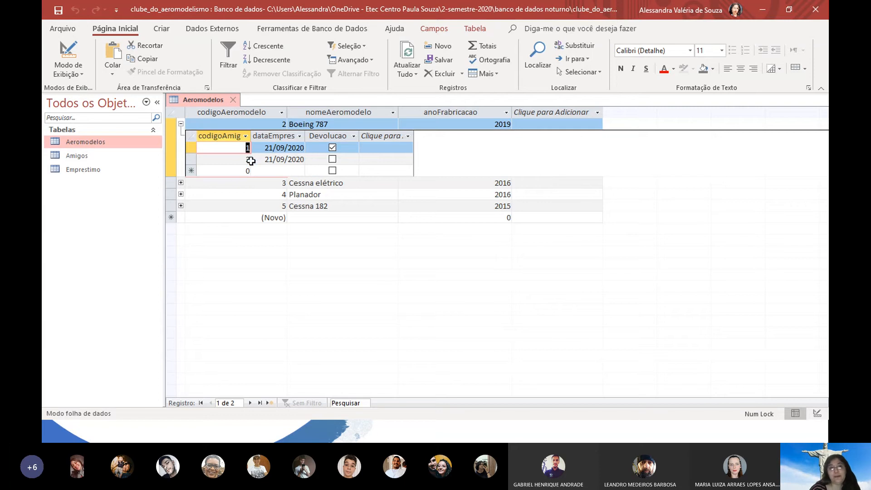
{"action": "left_click", "coordinate": [180, 125]}
{"action": "left_click", "coordinate": [181, 135]}
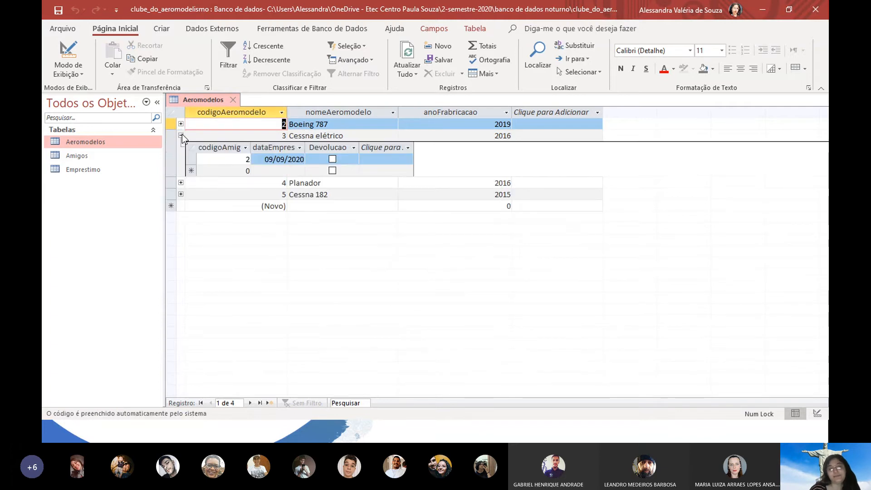
{"action": "left_click", "coordinate": [180, 135]}
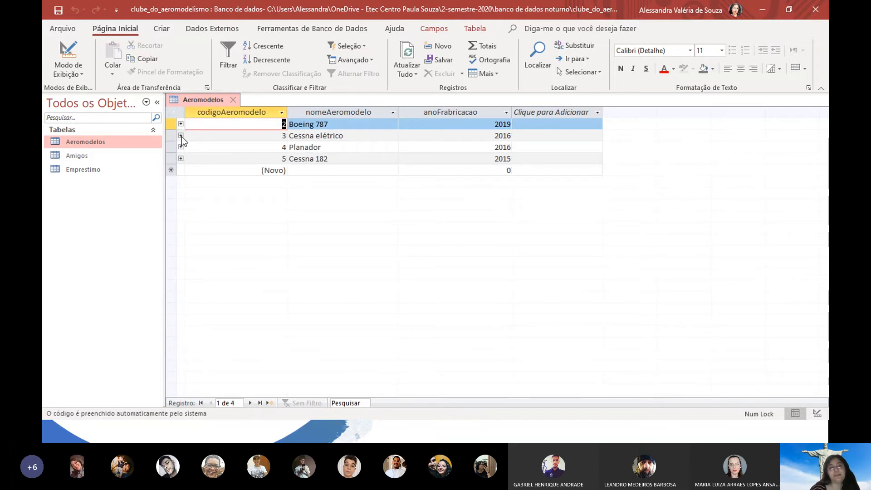
Open Amigos and expand the Emprestimo subdatasheets of friends 1, 2 and 3
{"action": "left_click", "coordinate": [233, 100]}
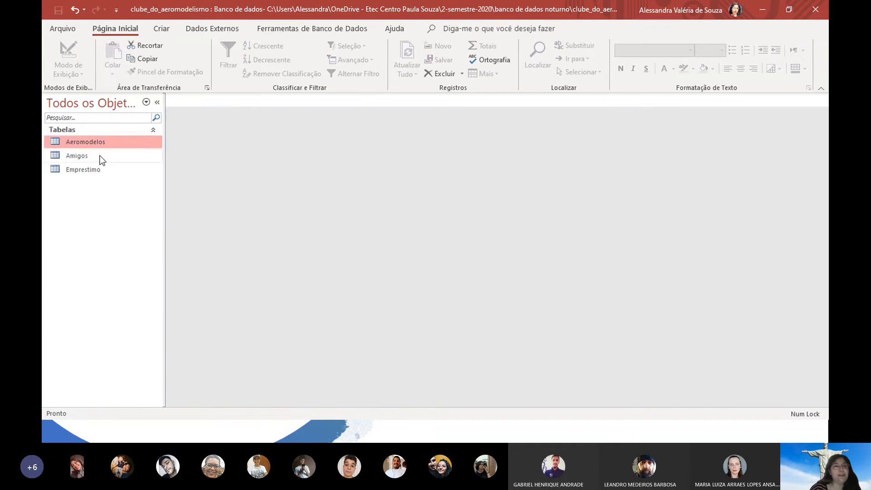
{"action": "double_click", "coordinate": [100, 158]}
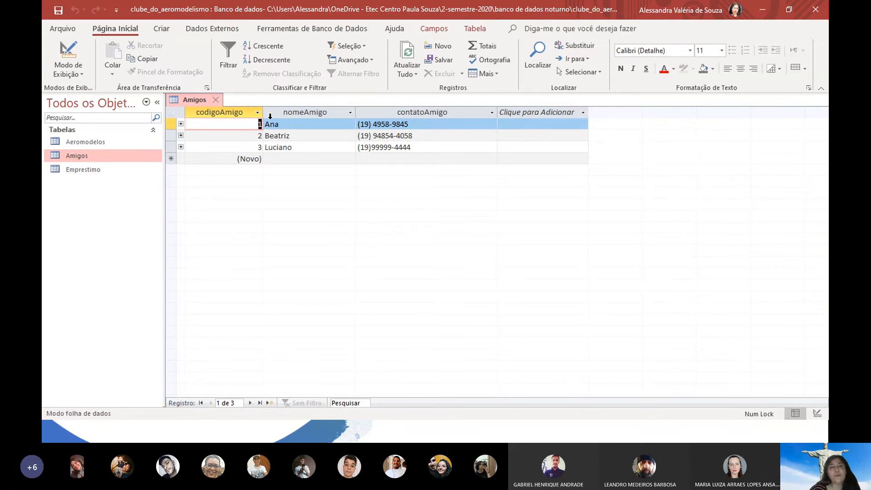
{"action": "left_click", "coordinate": [264, 123]}
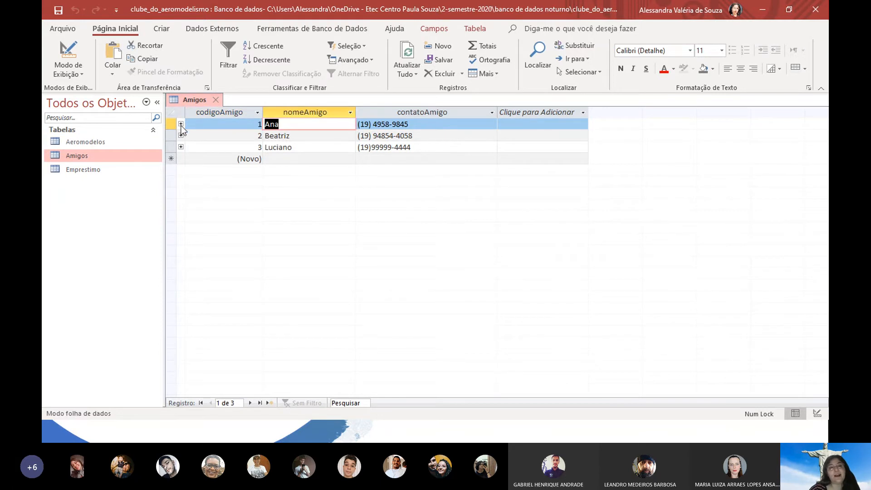
{"action": "left_click", "coordinate": [180, 124]}
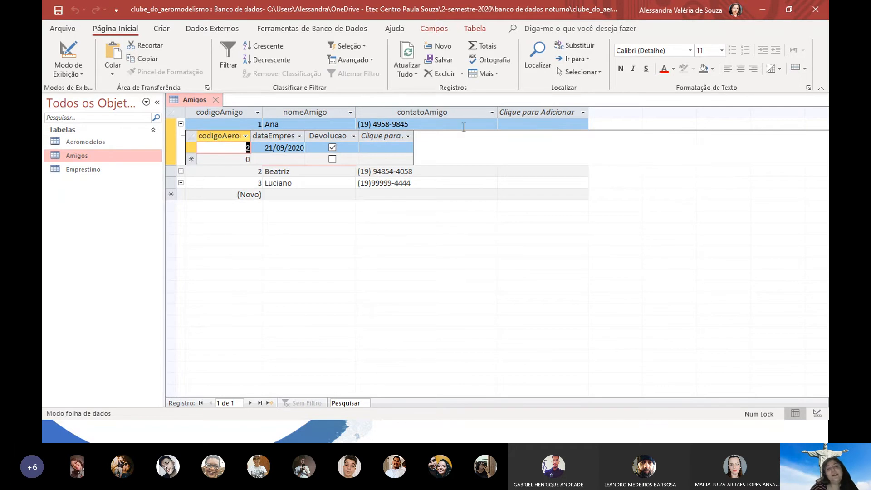
{"action": "left_click", "coordinate": [181, 171]}
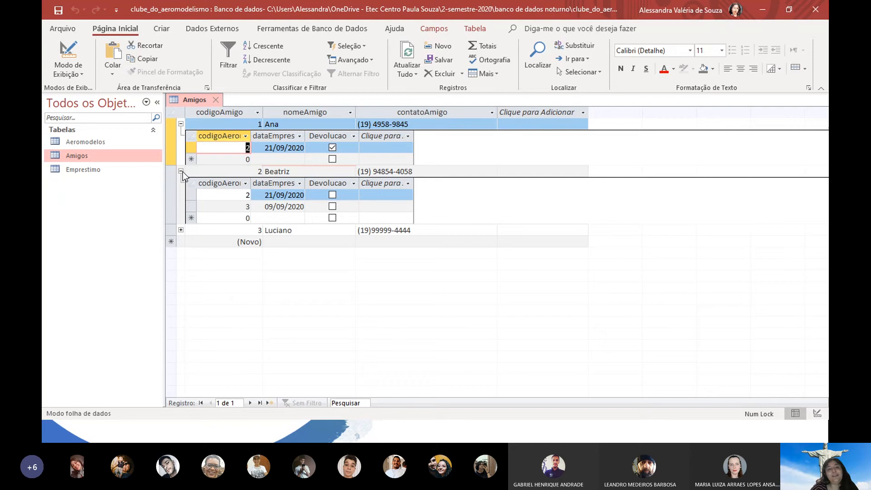
{"action": "left_click", "coordinate": [180, 229]}
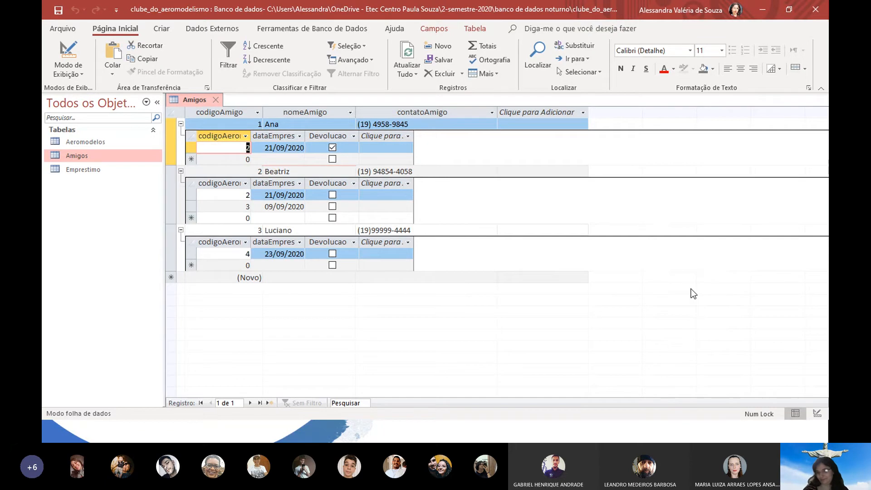
{"action": "key", "text": "alt+Tab"}
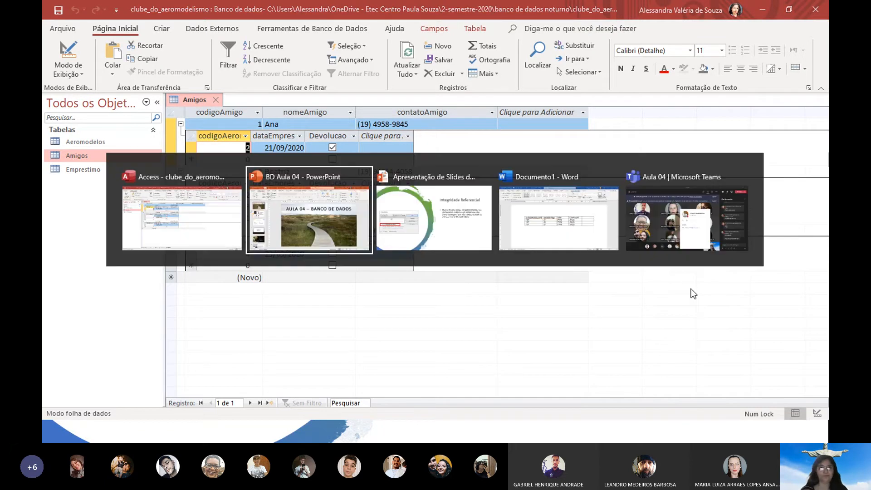
{"action": "key", "text": "Tab"}
{"action": "key", "text": "Tab"}
{"action": "key", "text": "Tab"}
{"action": "key", "text": "Tab"}
{"action": "key", "text": "Tab"}
{"action": "key", "text": "Tab"}
{"action": "key", "text": "Tab"}
{"action": "key", "text": "Tab"}
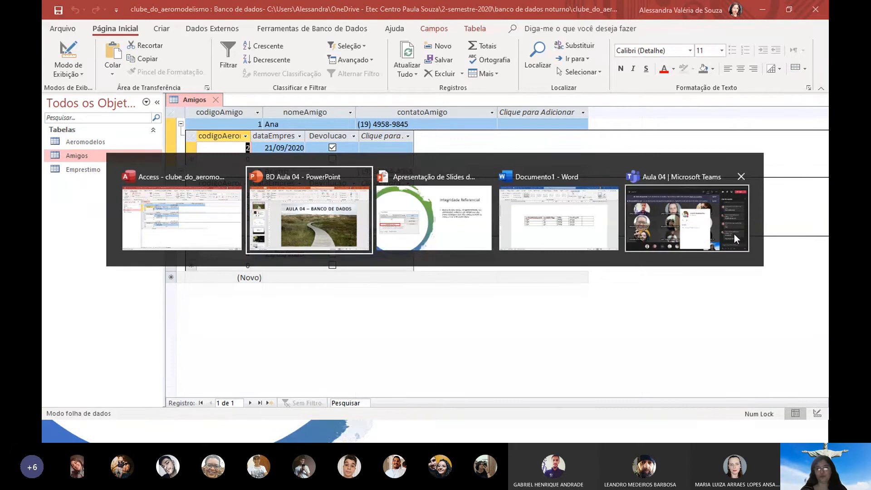
{"action": "left_click", "coordinate": [733, 234]}
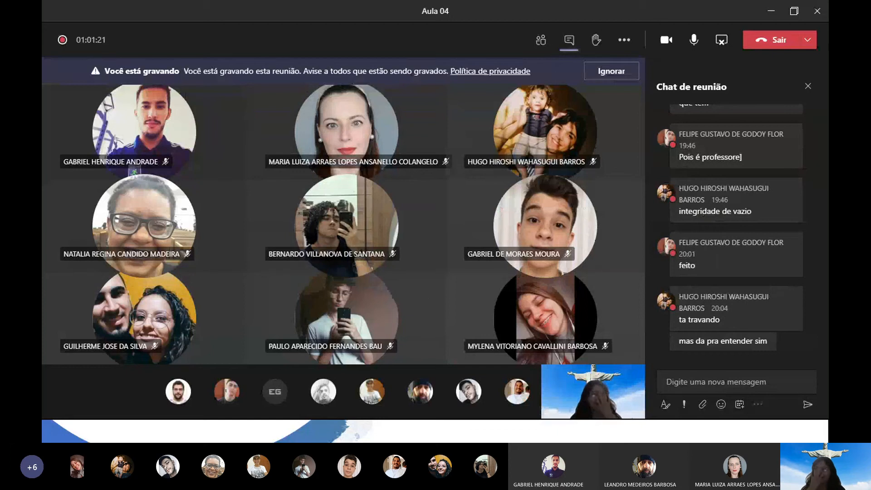
{"action": "key", "text": "alt+Tab"}
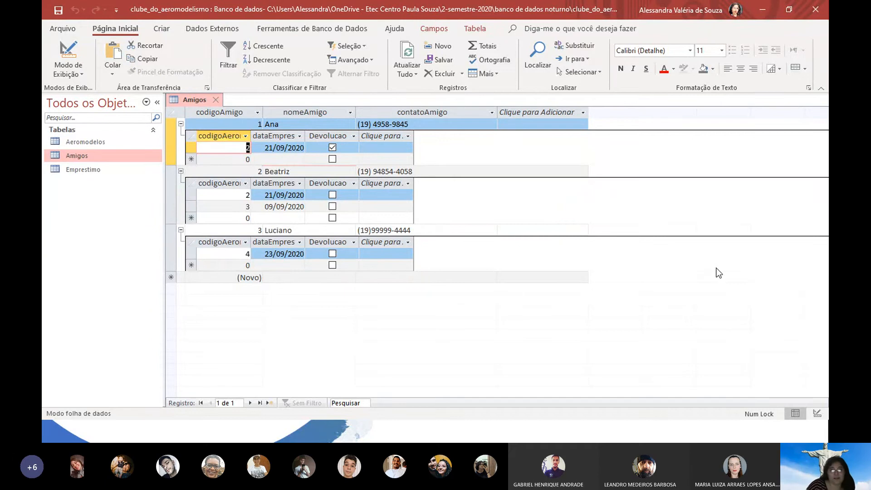
Switch briefly to the Teams meeting and back, then close the Amigos table
{"action": "key", "text": "alt+Tab"}
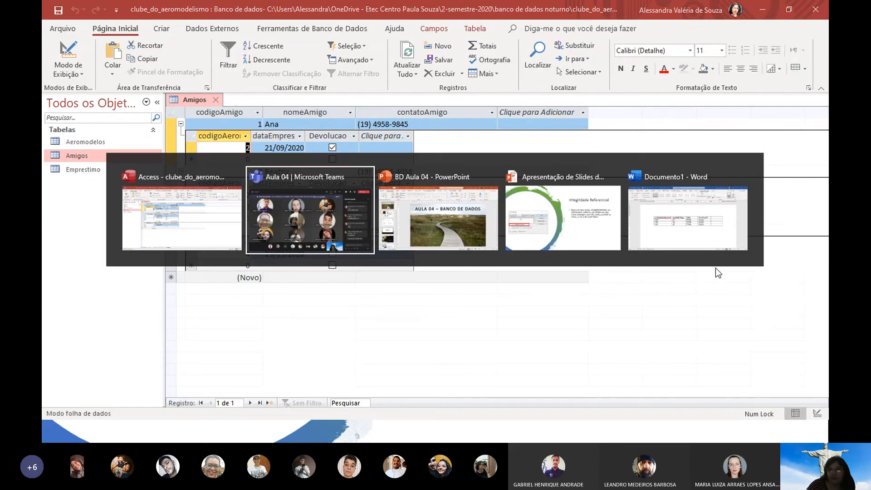
{"action": "key", "text": "alt+Tab"}
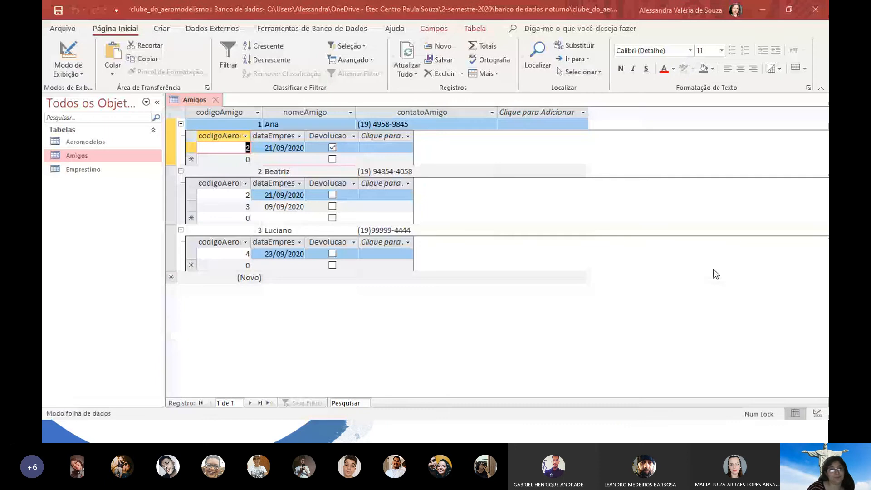
{"action": "left_click", "coordinate": [214, 104]}
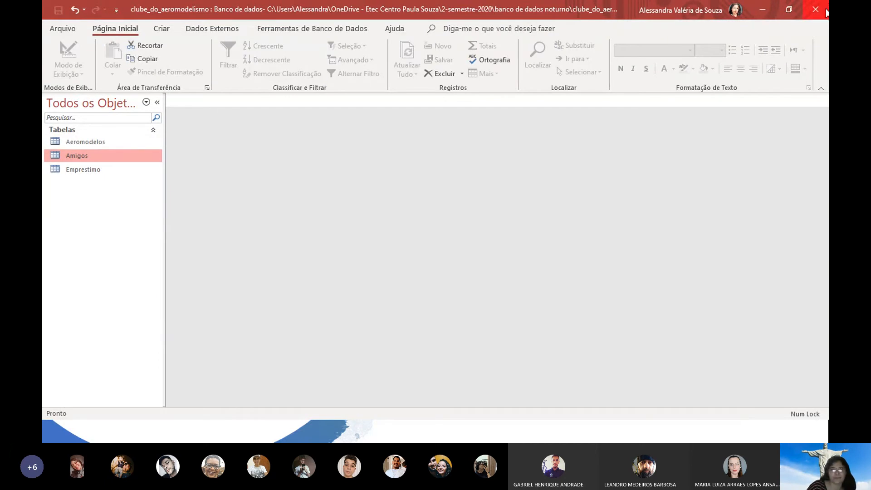
Switch from Access to the Teams meeting window, then on to the BD Aula 04 presentation
{"action": "key", "text": "alt+Tab"}
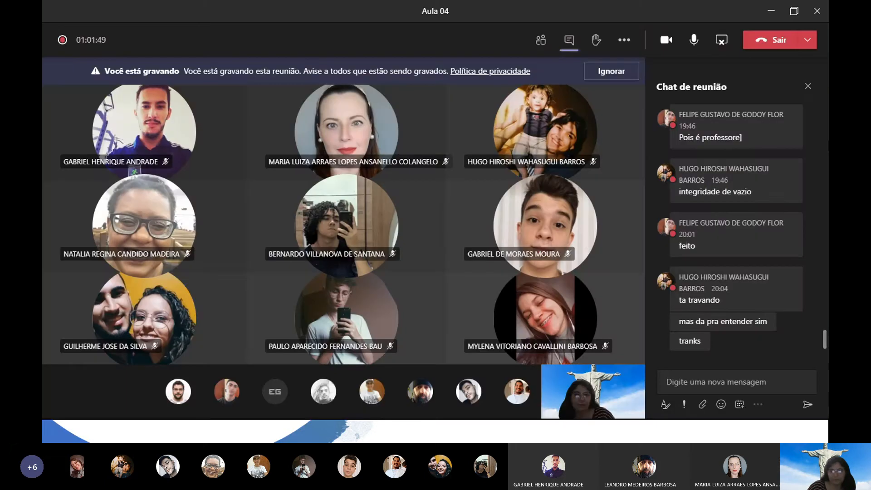
{"action": "key", "text": "alt+Tab"}
{"action": "key", "text": "Tab"}
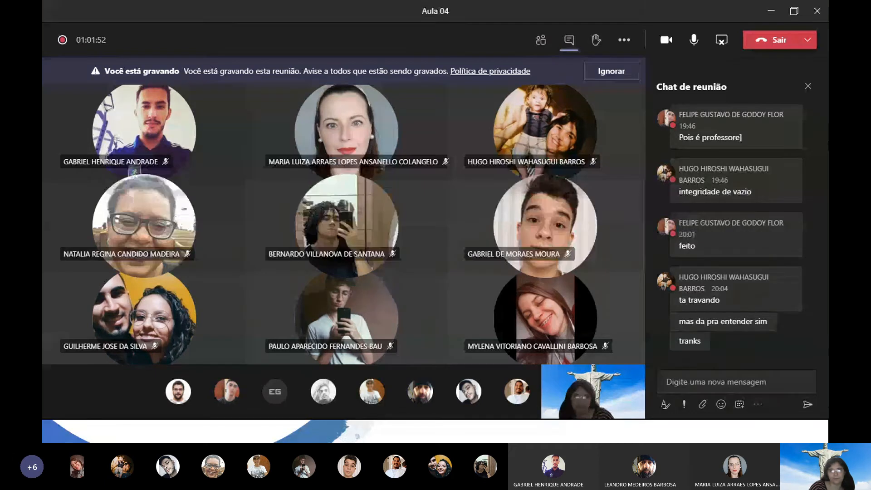
Return to the slide show and page through the integrity slides to Integridade de Domínio
{"action": "key", "text": "alt+Tab"}
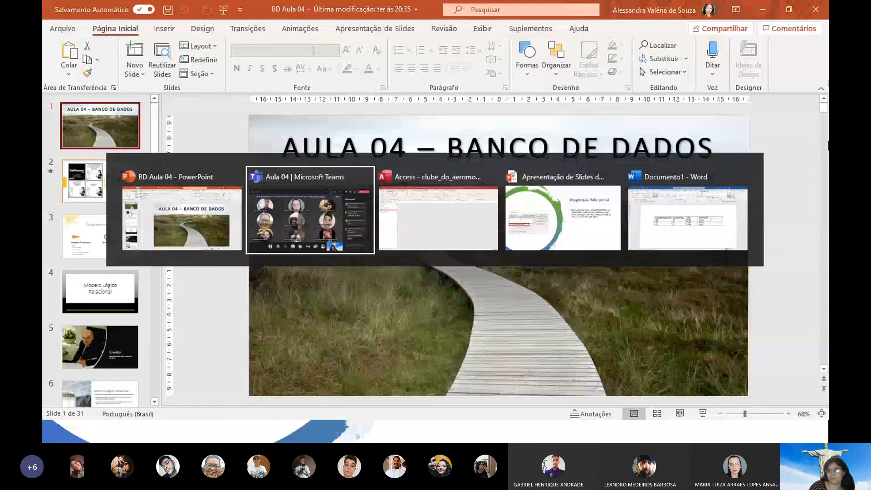
{"action": "key", "text": "Tab"}
{"action": "key", "text": "Tab"}
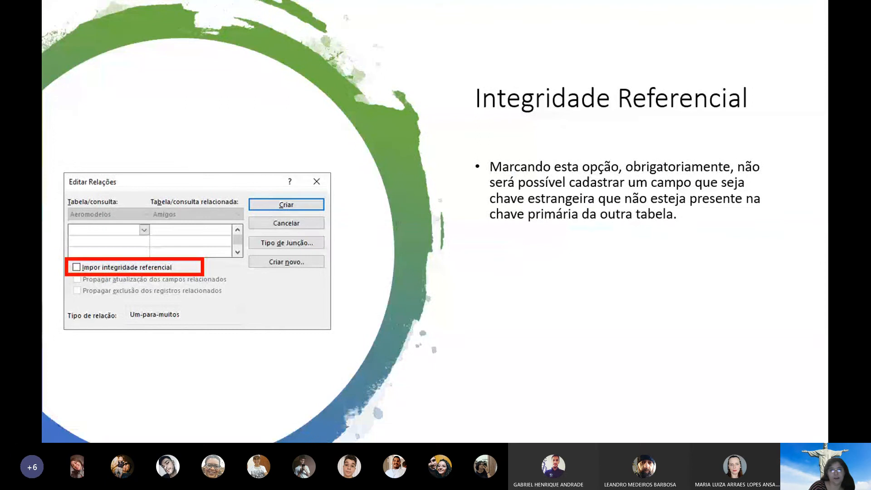
{"action": "key", "text": "Right"}
{"action": "key", "text": "Right"}
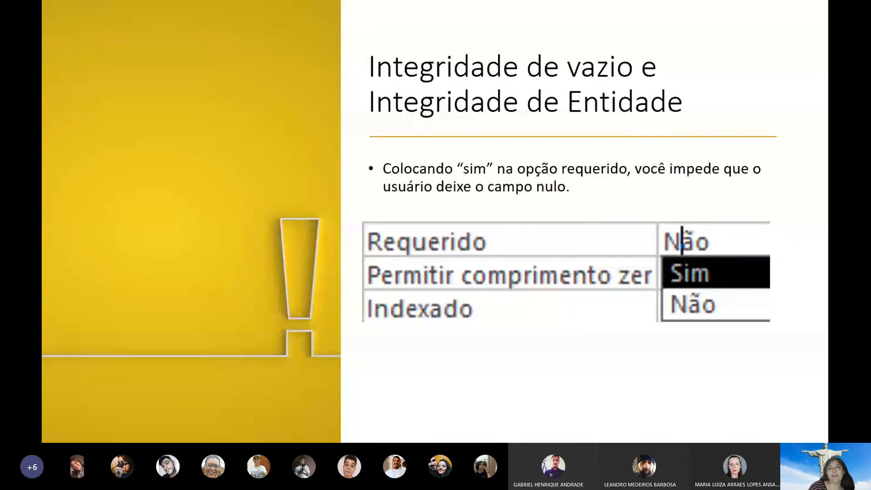
{"action": "key", "text": "Right"}
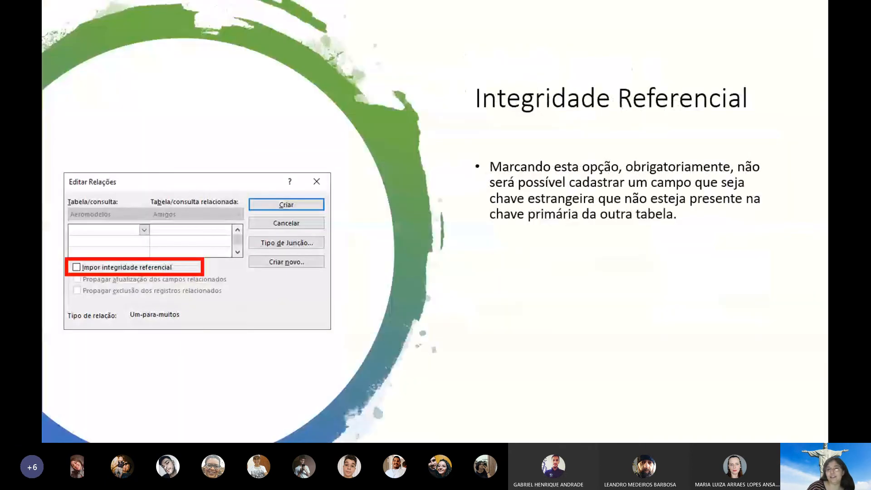
{"action": "key", "text": "Right"}
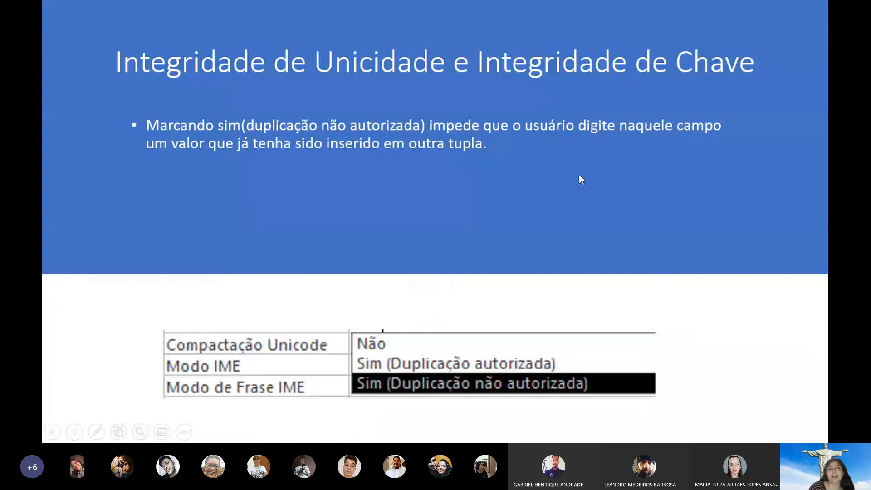
{"action": "key", "text": "Left"}
{"action": "key", "text": "Left"}
{"action": "key", "text": "Left"}
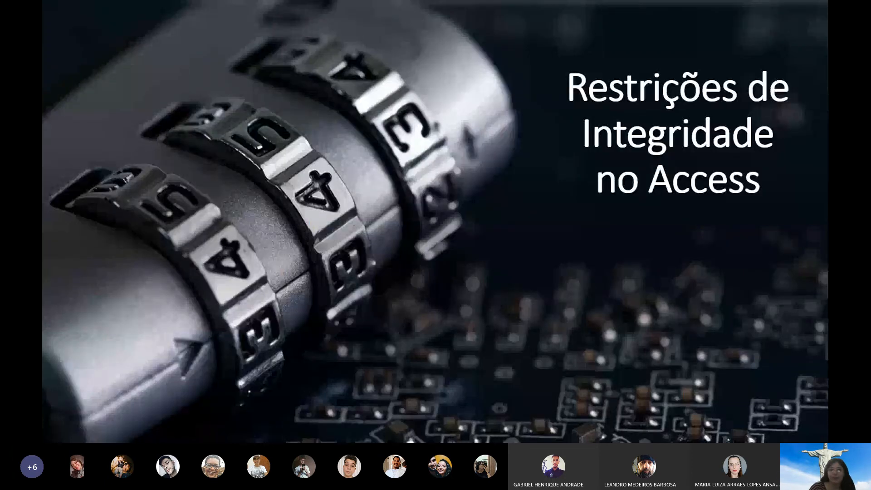
{"action": "key", "text": "Right"}
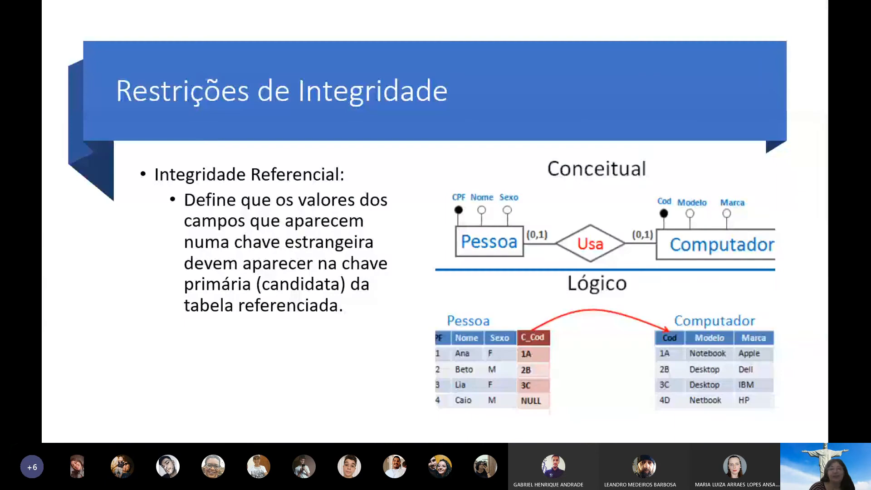
{"action": "key", "text": "Right"}
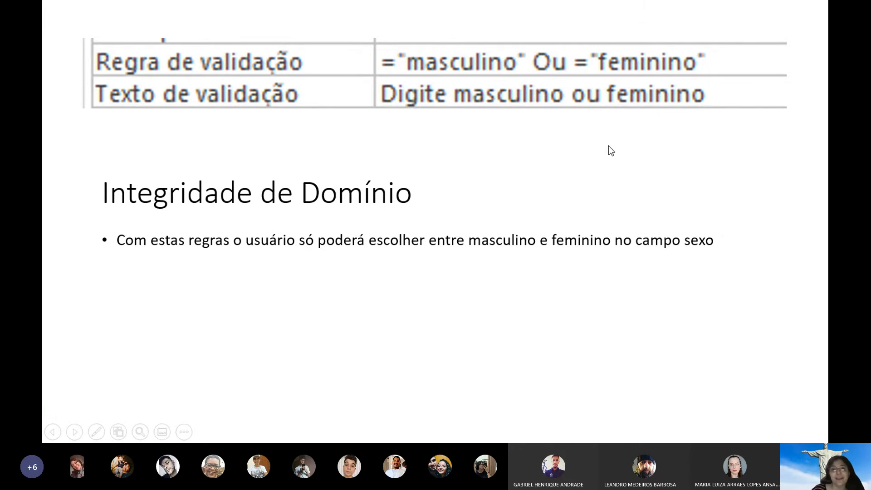
{"action": "key", "text": "alt+Tab"}
{"action": "key", "text": "alt+Tab"}
{"action": "key", "text": "alt+Tab"}
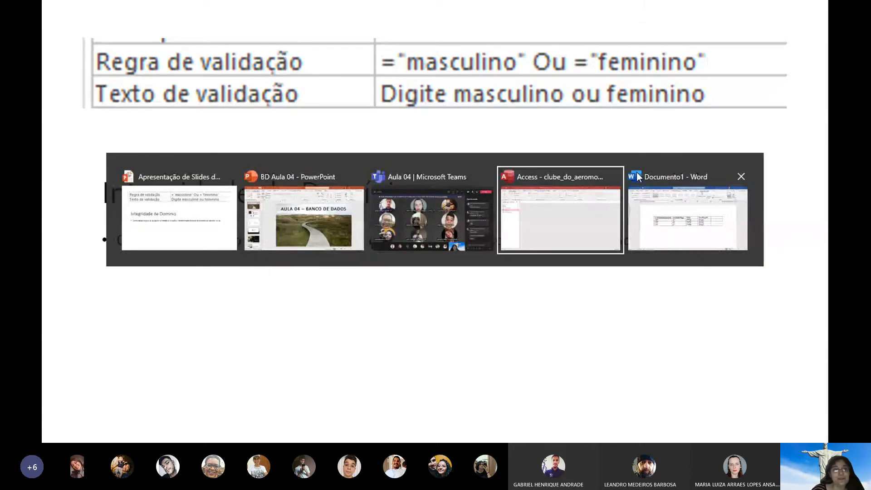
Open the Amigos table in Design View and add a new field named sexo
{"action": "double_click", "coordinate": [118, 156]}
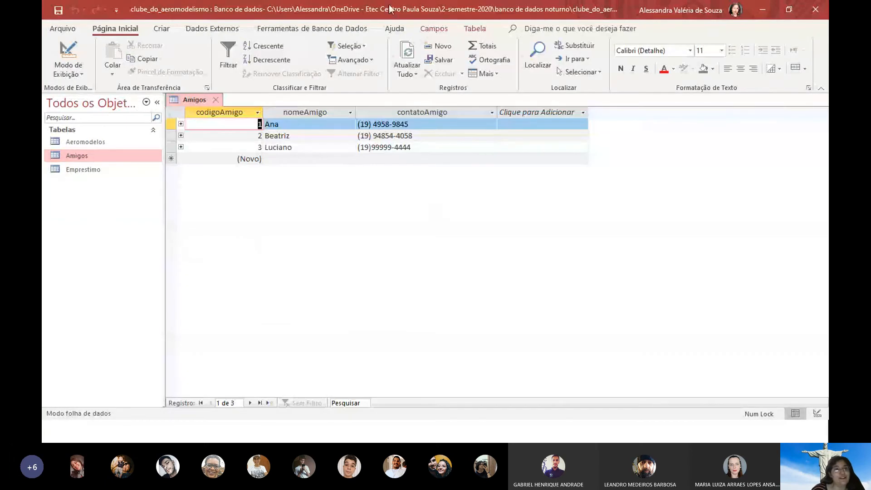
{"action": "left_click", "coordinate": [69, 52]}
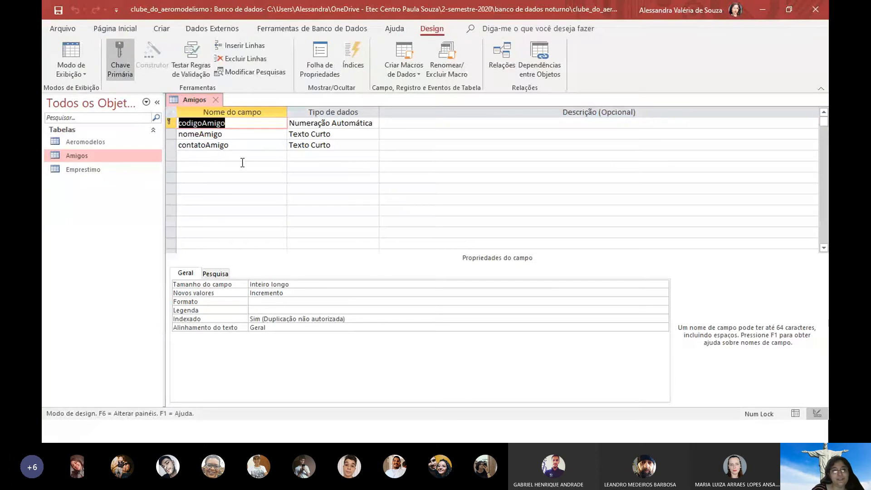
{"action": "left_click", "coordinate": [213, 156]}
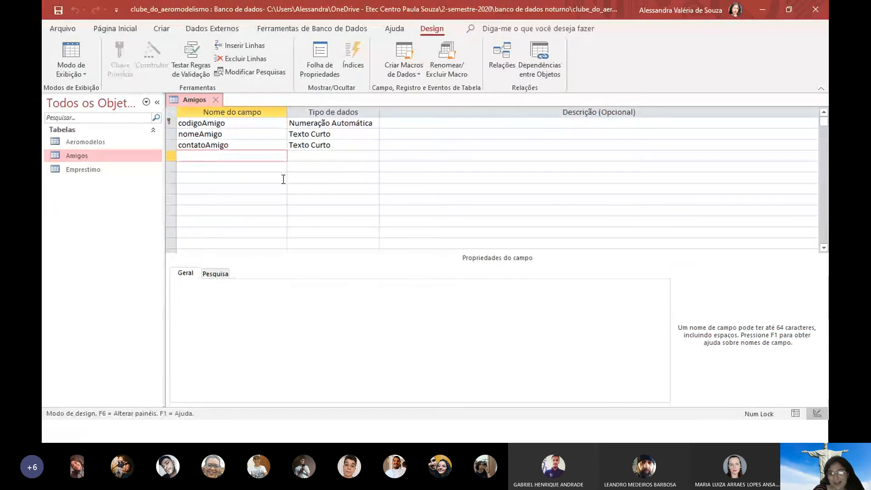
{"action": "type", "text": "sexo"}
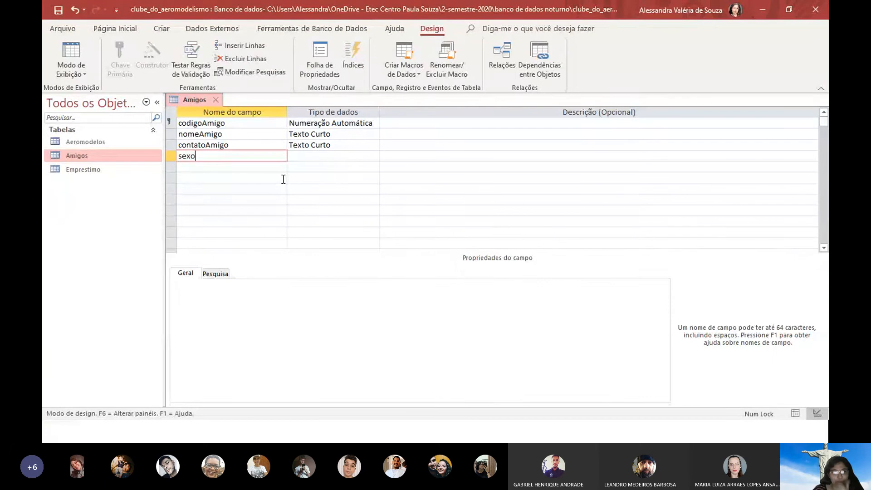
{"action": "key", "text": "Tab"}
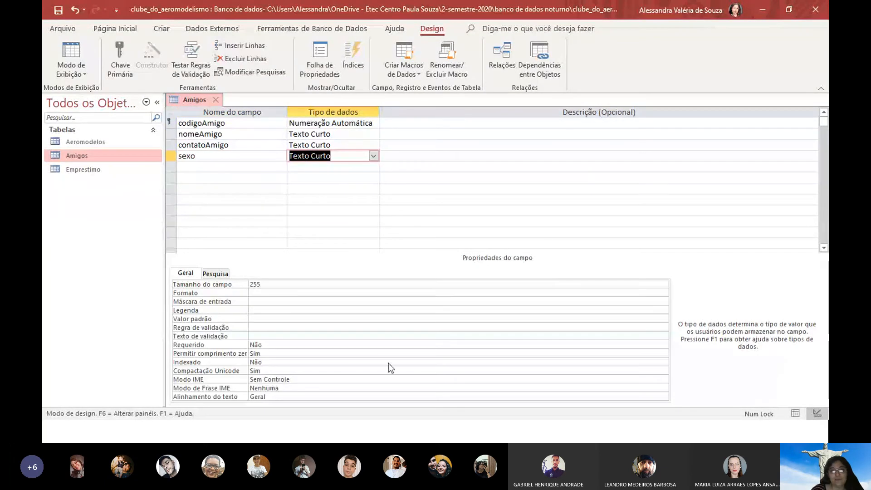
{"action": "left_click", "coordinate": [394, 430]}
{"action": "key", "text": "alt+Tab"}
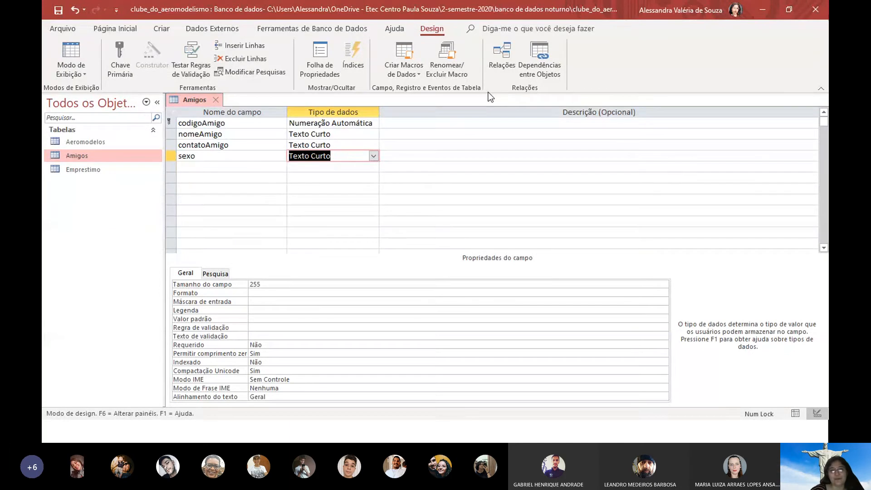
Make sexo a Lookup Wizard field with values typed in manually
{"action": "left_click", "coordinate": [373, 156]}
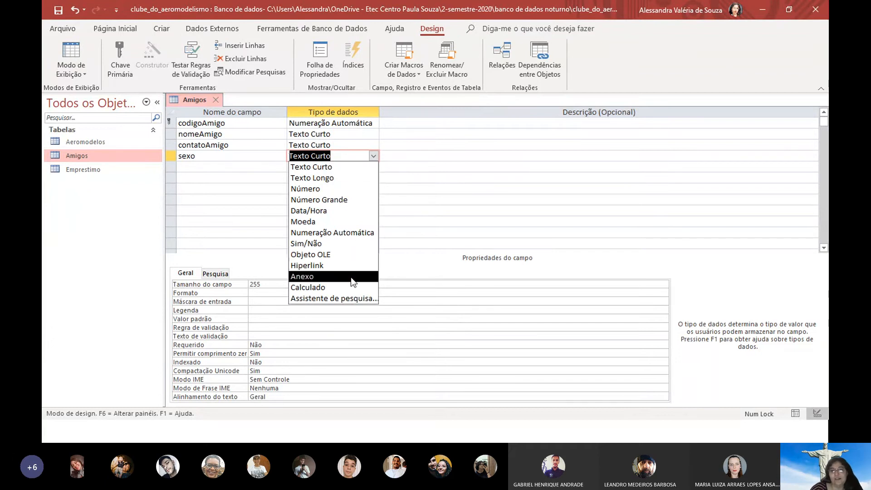
{"action": "left_click", "coordinate": [372, 299]}
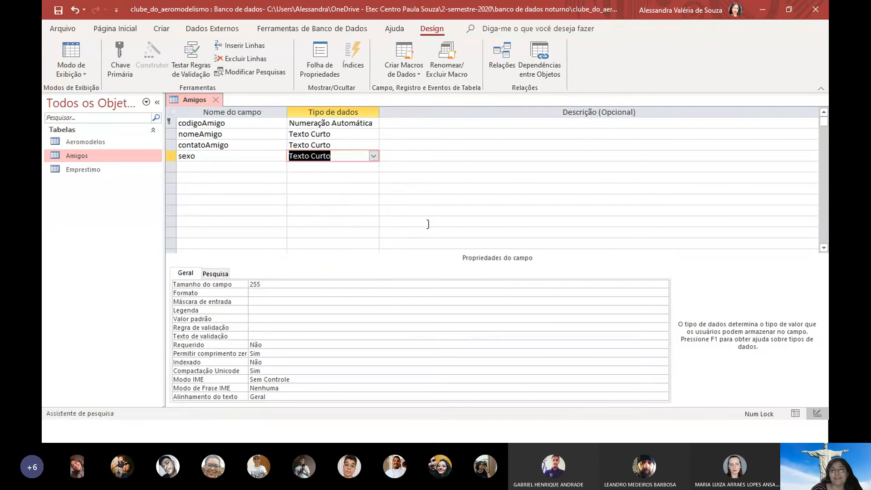
{"action": "left_click", "coordinate": [472, 159]}
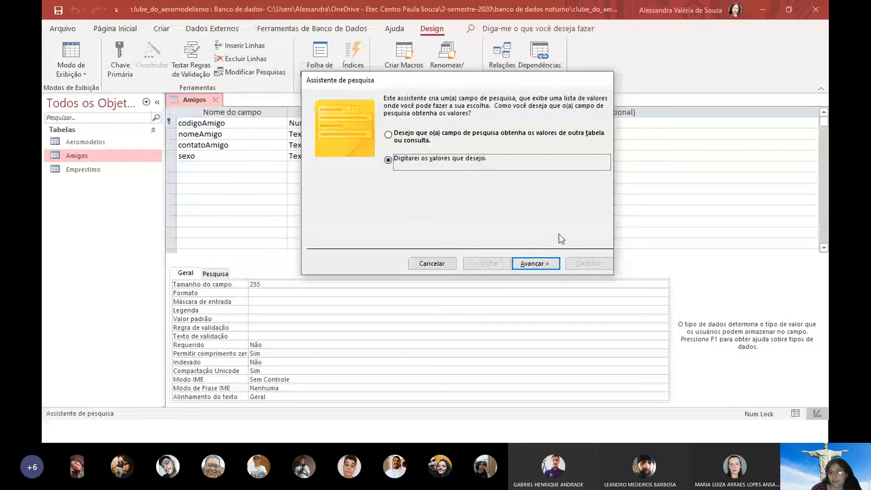
Enter the lookup values masculino, feminino and não-binário in the Col1 list
{"action": "left_click", "coordinate": [551, 263]}
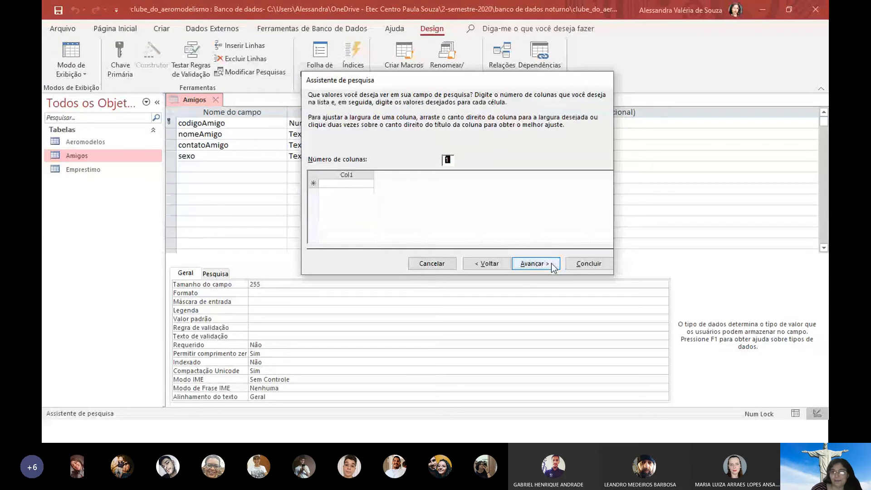
{"action": "left_click", "coordinate": [363, 183]}
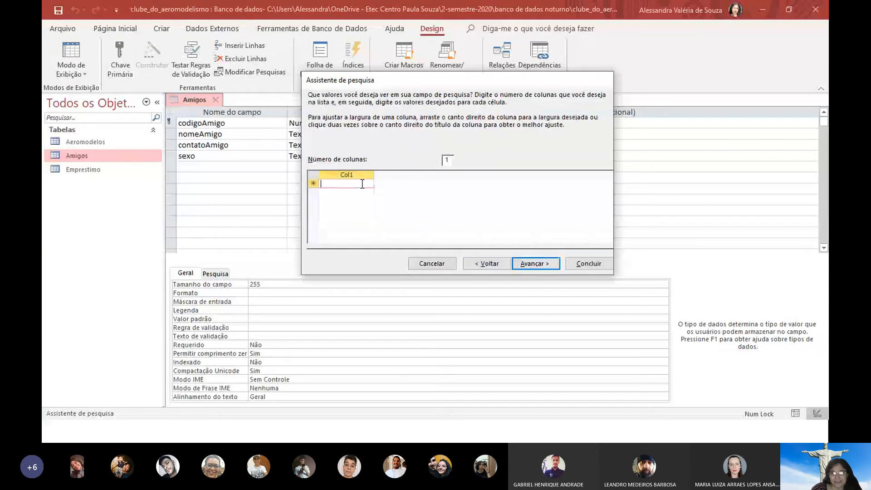
{"action": "type", "text": "m"}
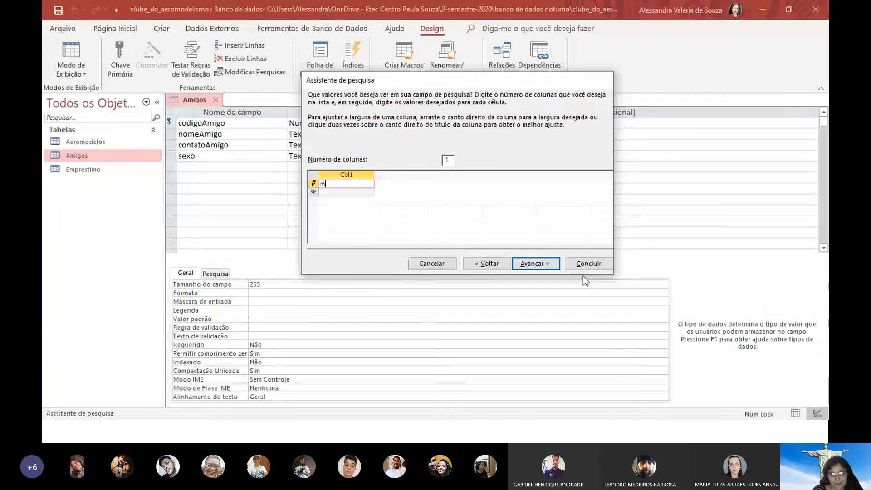
{"action": "type", "text": "asculino"}
{"action": "key", "text": "Return"}
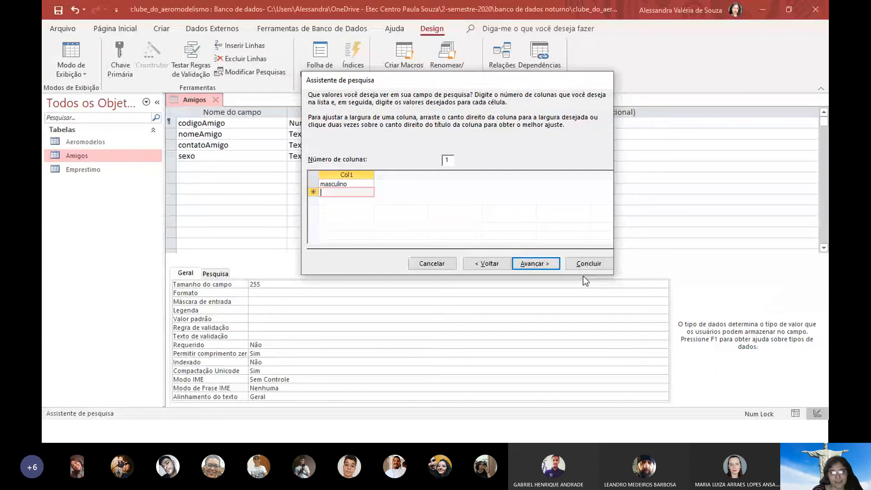
{"action": "type", "text": "feminino"}
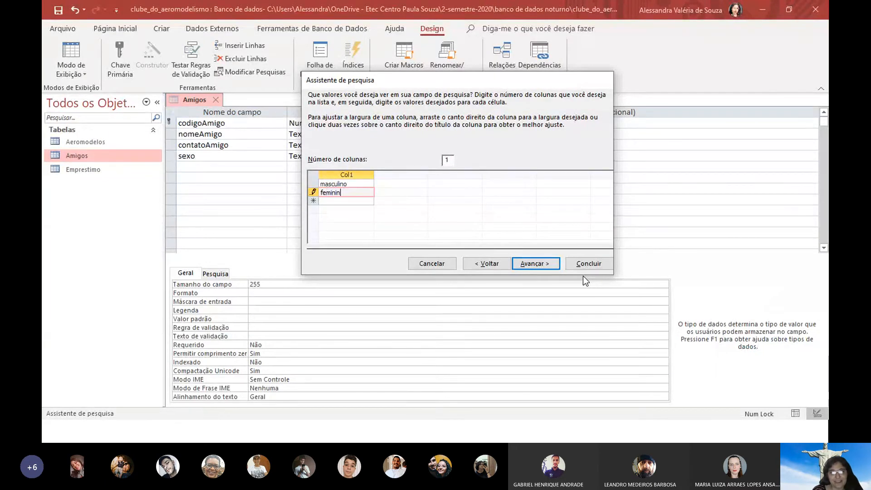
{"action": "key", "text": "Return"}
{"action": "type", "text": "não-binário"}
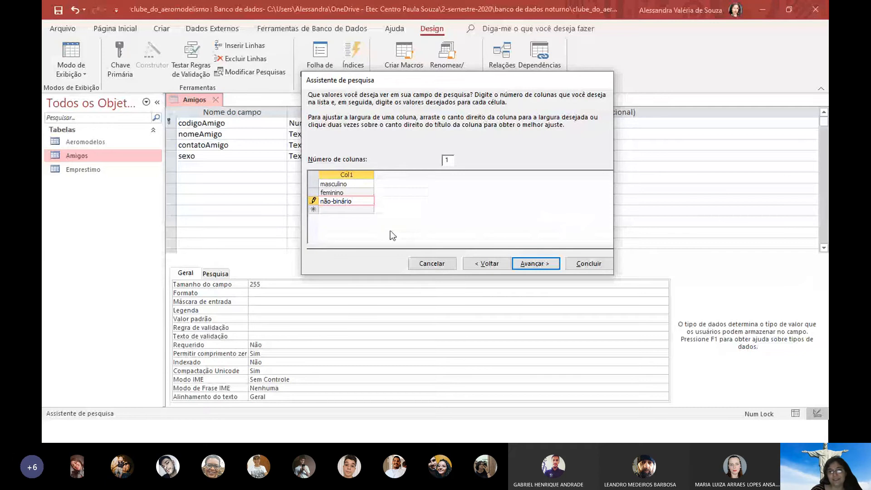
Tick Limitar à Lista and finish the lookup wizard with the label sexo
{"action": "left_click", "coordinate": [549, 263]}
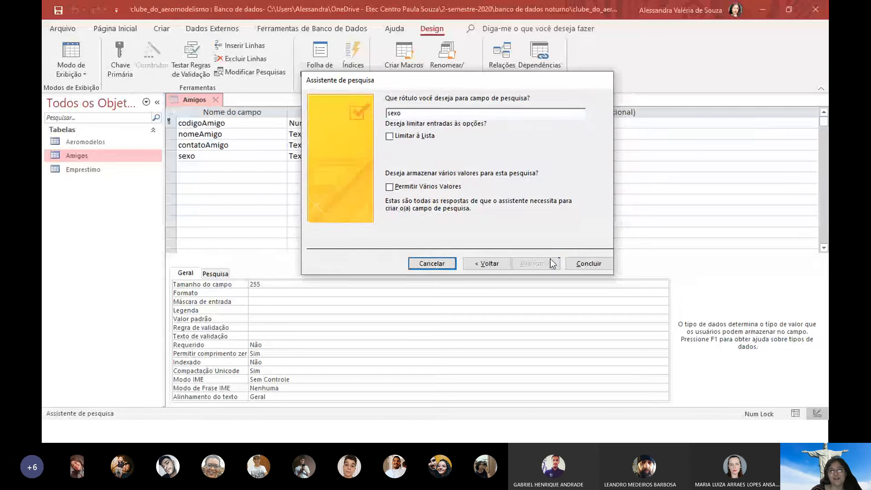
{"action": "left_click", "coordinate": [399, 137]}
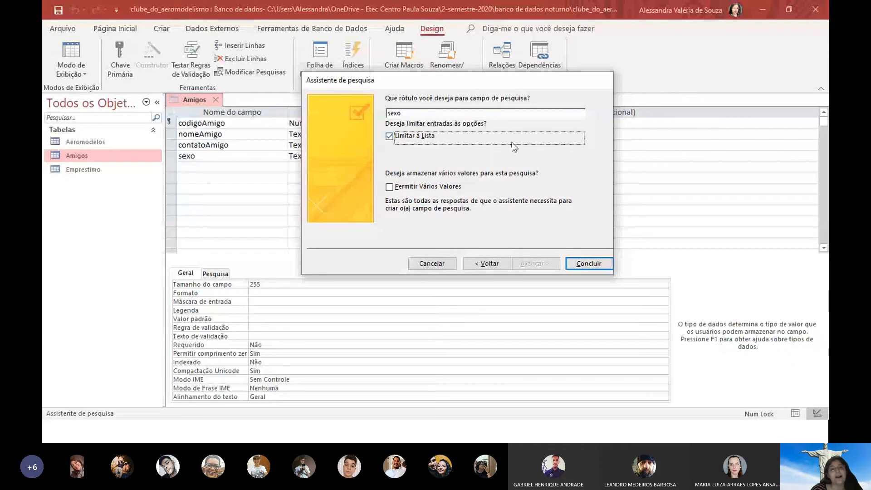
{"action": "left_click", "coordinate": [602, 261]}
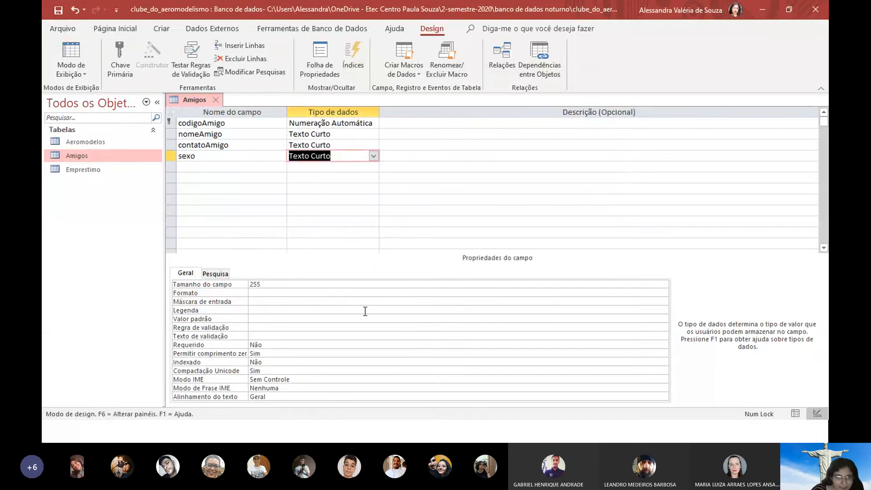
Set the sexo validation rule to ="masculino" Ou ="feminino" Ou ="não-binário"
{"action": "left_click", "coordinate": [255, 327]}
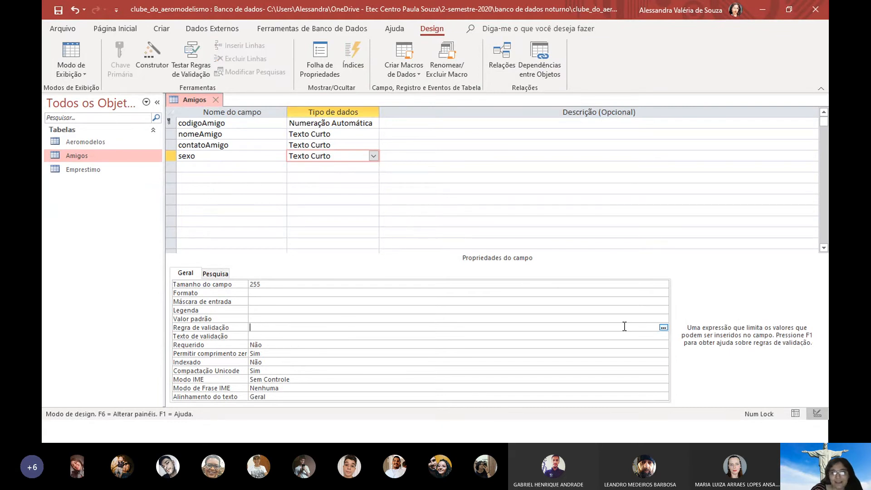
{"action": "key", "text": "alt+Tab"}
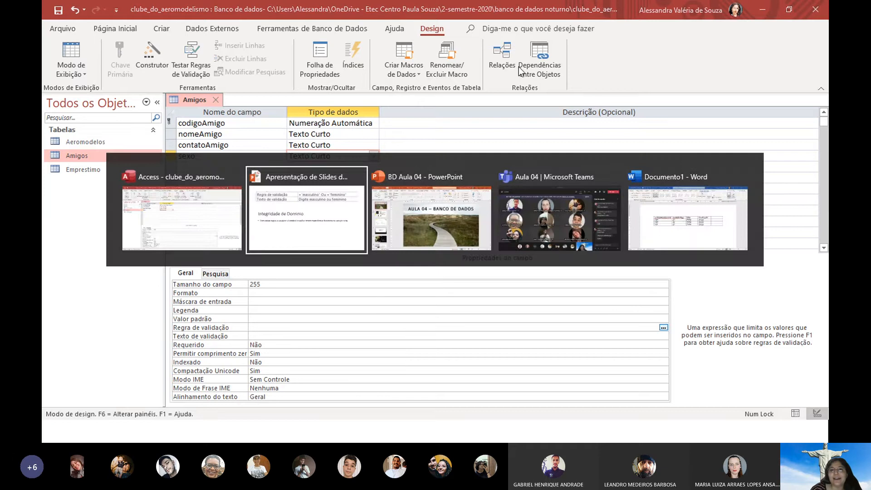
{"action": "key", "text": "alt+Tab"}
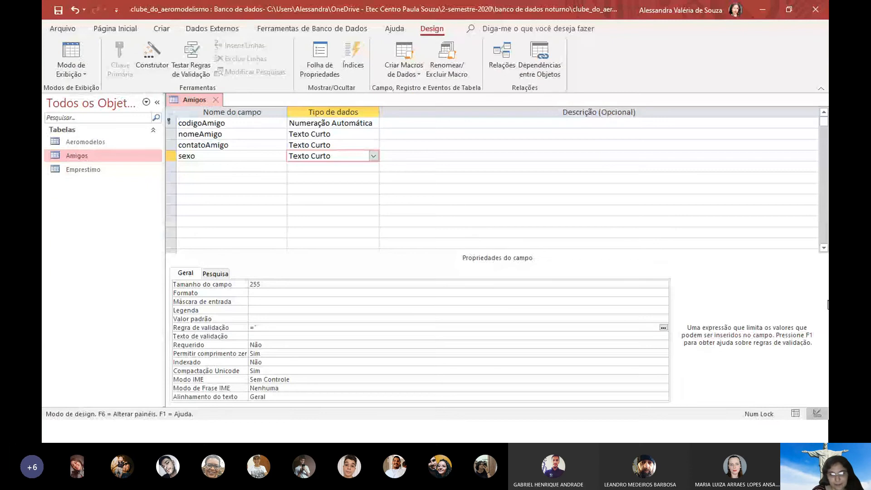
{"action": "type", "text": "masculino"}
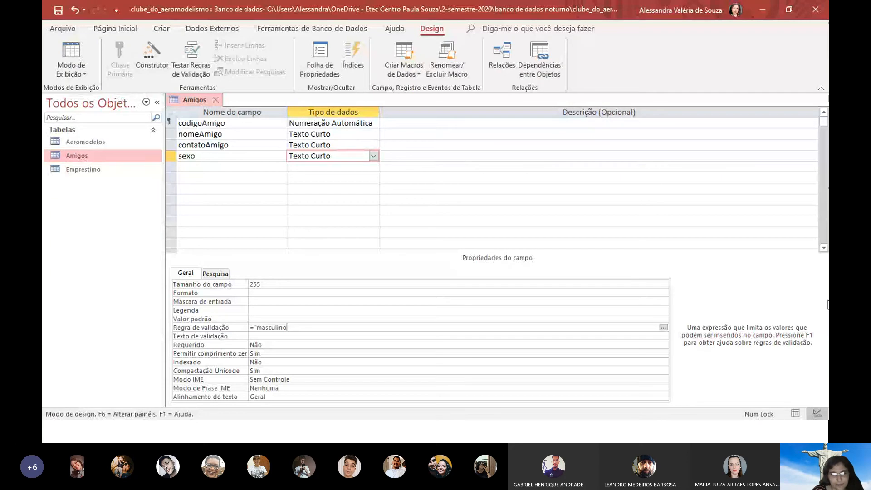
{"action": "type", "text": "\" ou"}
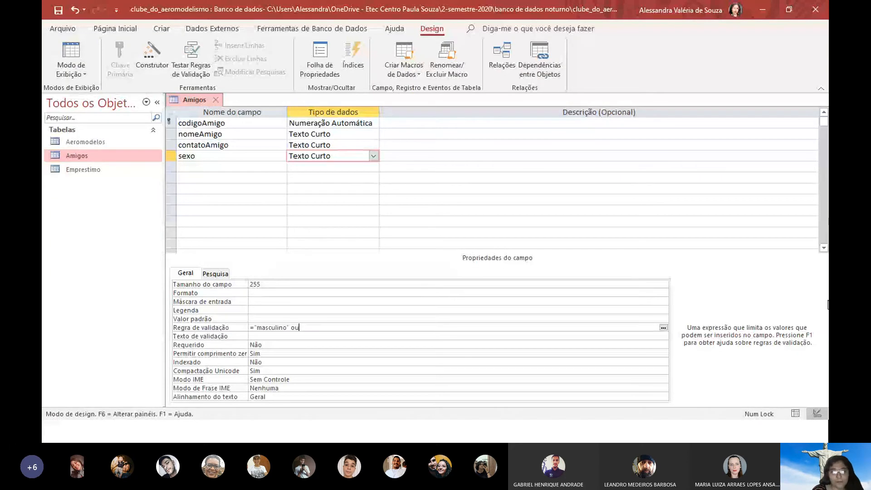
{"action": "type", "text": " ="}
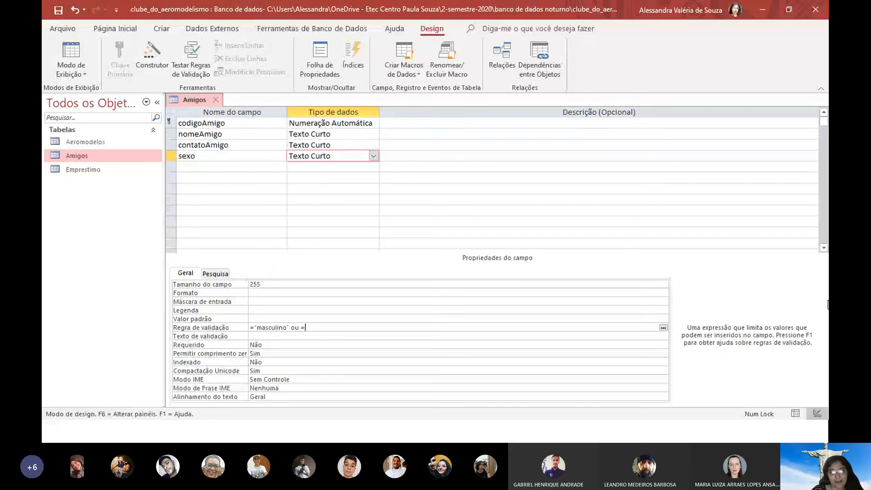
{"action": "type", "text": "\"femin"}
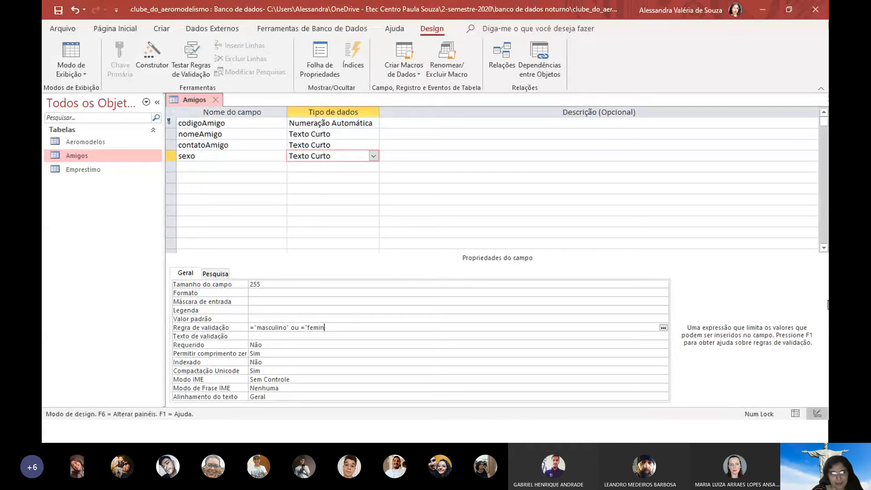
{"action": "type", "text": "ino\""}
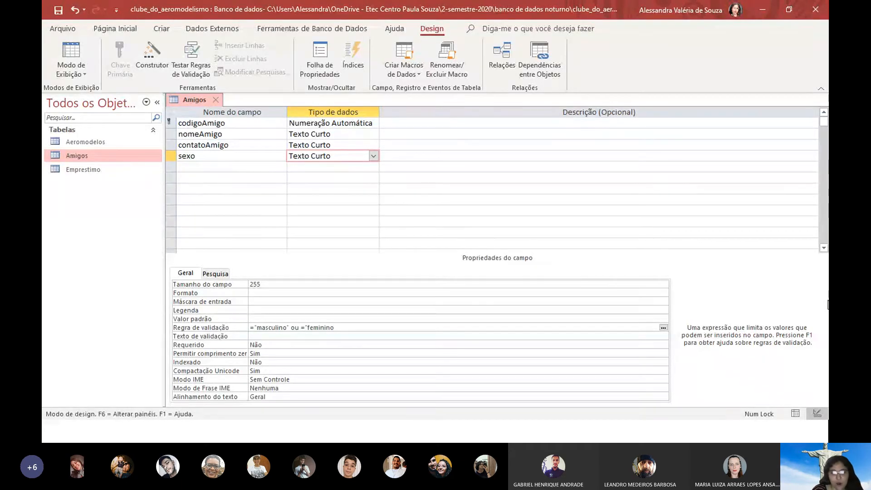
{"action": "type", "text": " ou"}
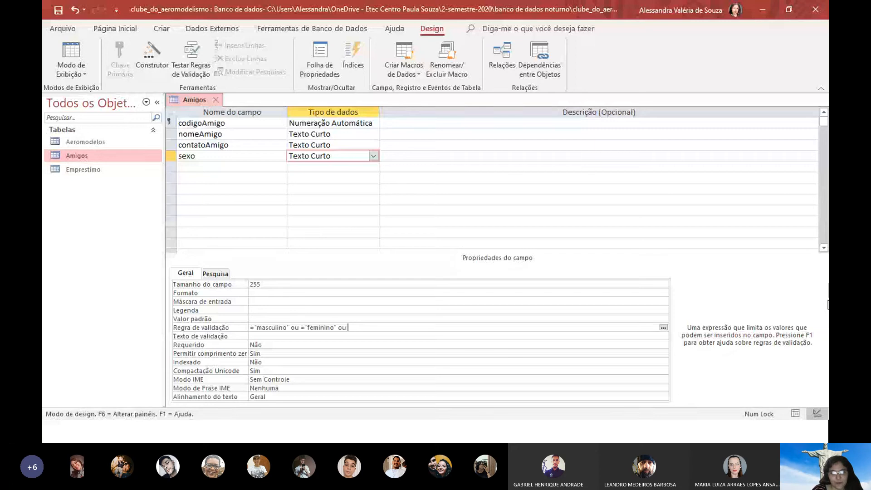
{"action": "type", "text": " =\"não-binário\""}
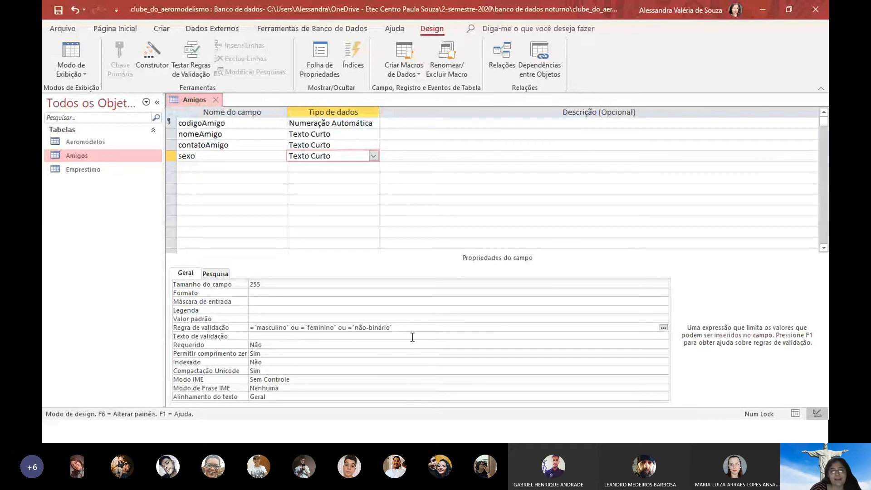
Set the validation text to 'Por favor, no campo sexo, escolher entre masculino, feminino ou não-binário.'
{"action": "left_click", "coordinate": [281, 336]}
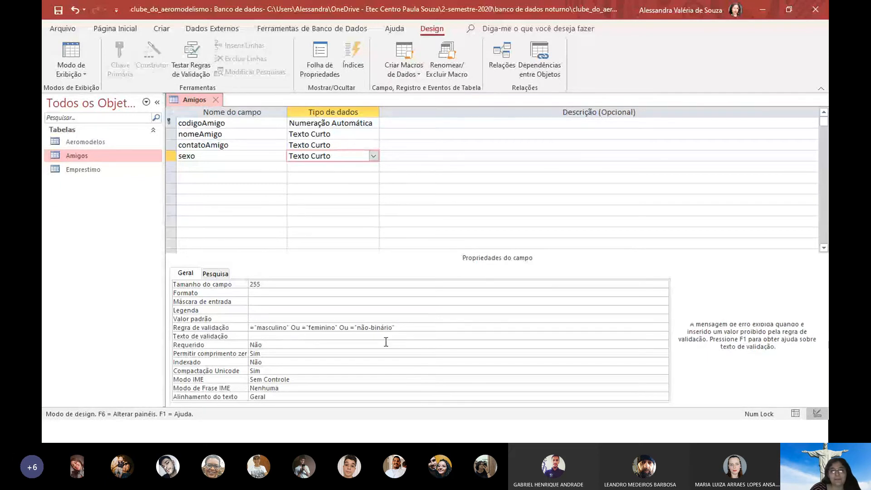
{"action": "key", "text": "alt+Tab"}
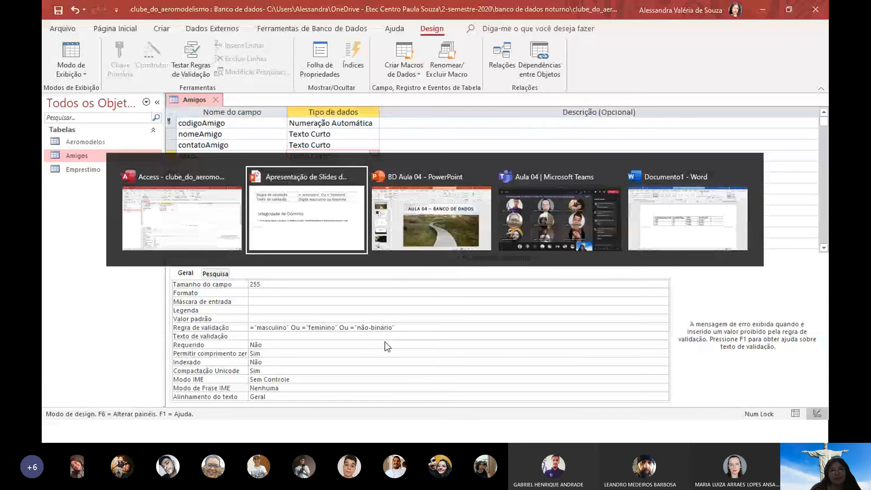
{"action": "key", "text": "alt+Tab"}
{"action": "key", "text": "alt+Tab"}
{"action": "key", "text": "alt+Tab"}
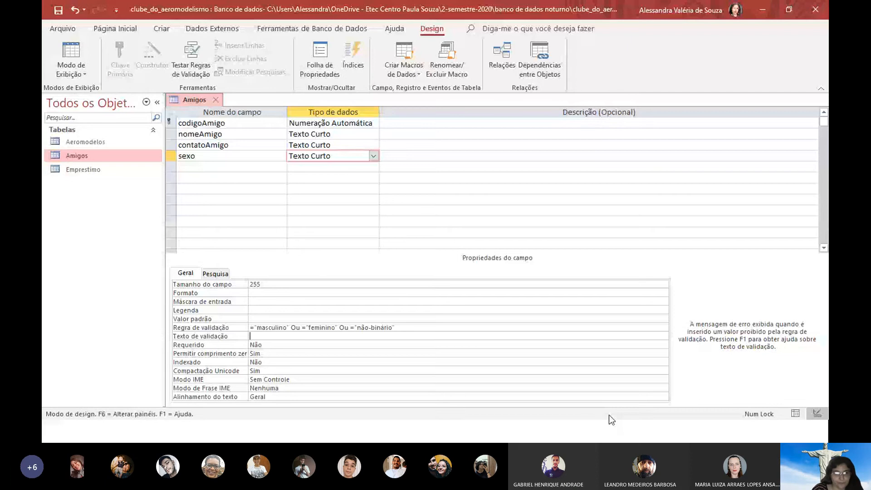
{"action": "type", "text": "P"}
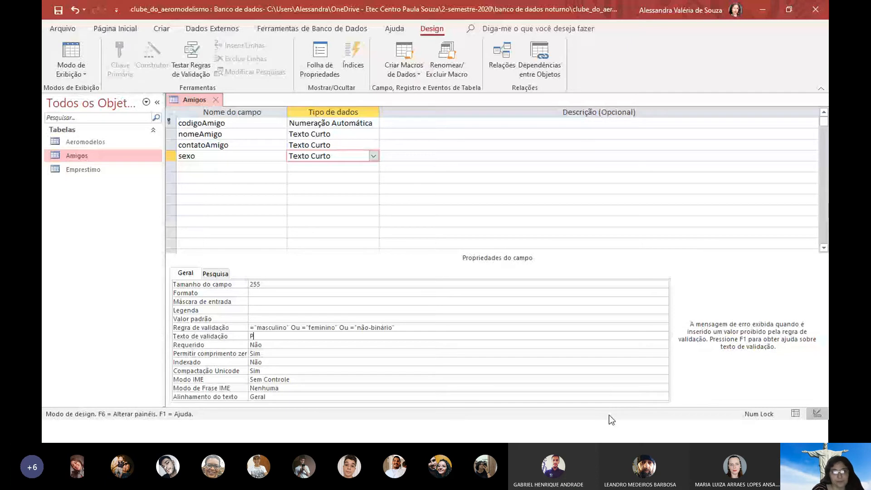
{"action": "type", "text": "or favor,"}
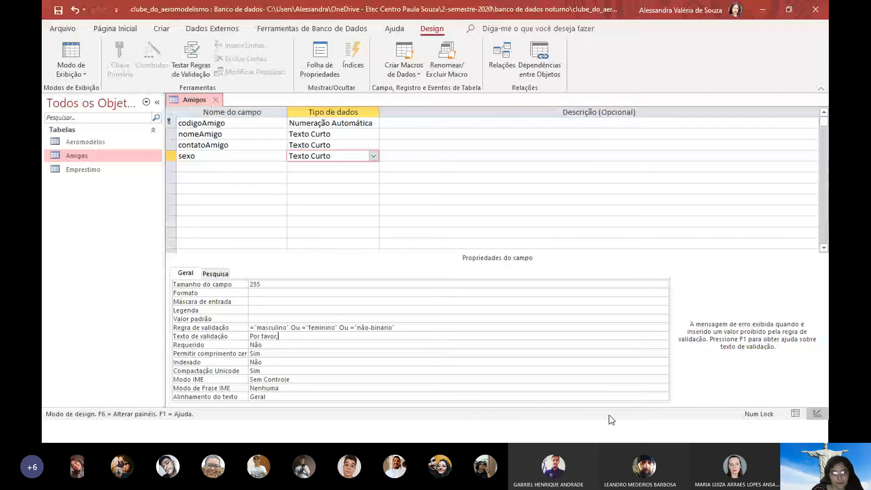
{"action": "type", "text": " no campo sexo, esc"}
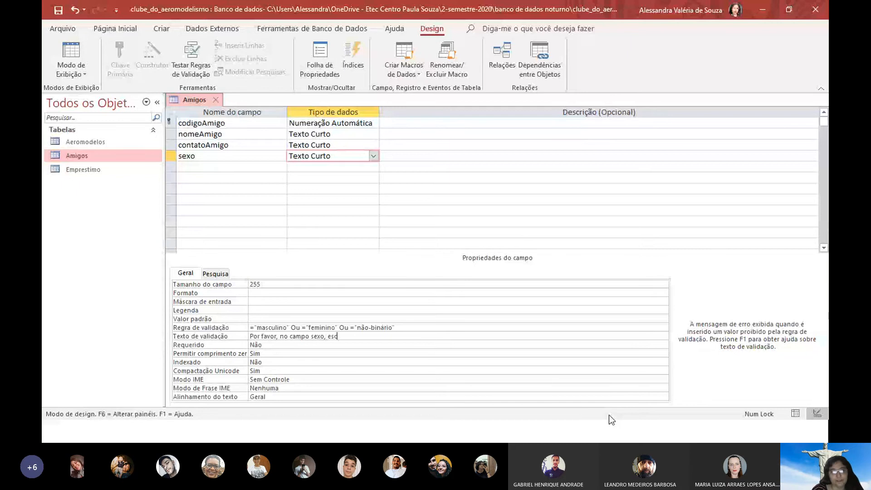
{"action": "type", "text": "olher entre mas"}
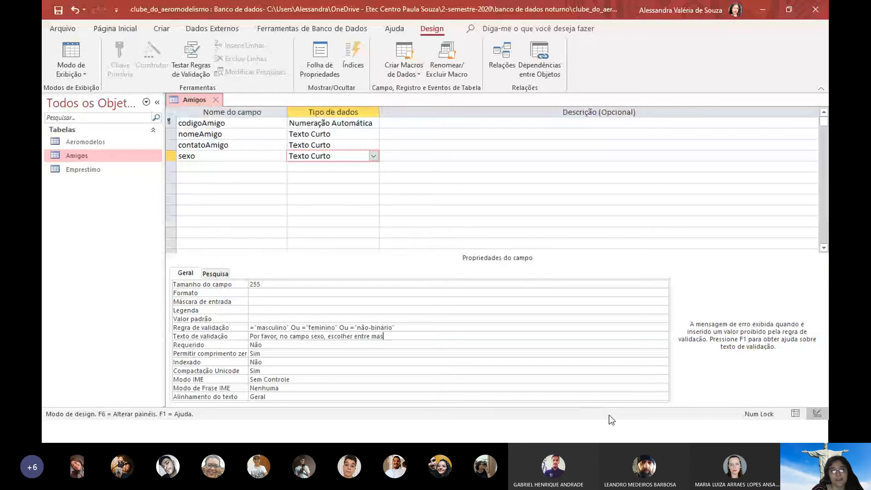
{"action": "type", "text": "culino, femi"}
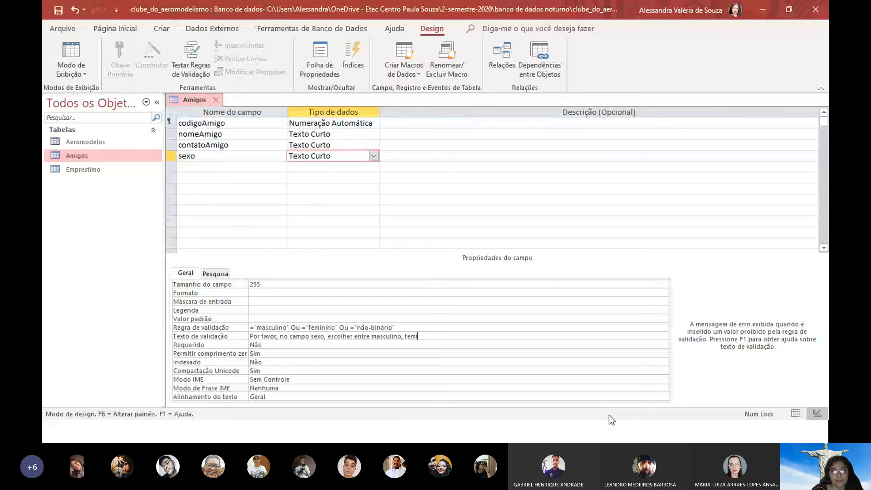
{"action": "type", "text": "nino ou não"}
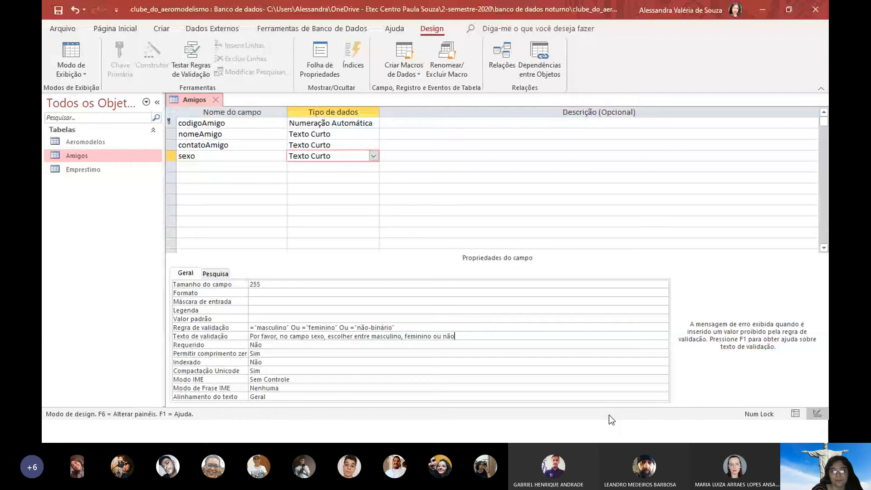
{"action": "type", "text": "-binário."}
{"action": "left_click", "coordinate": [405, 325]}
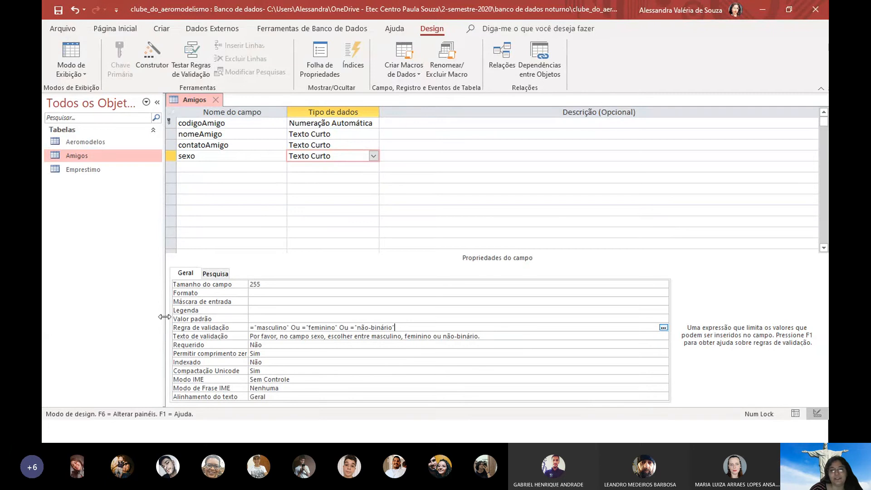
{"action": "left_click_drag", "start_coordinate": [511, 336], "coordinate": [134, 328]}
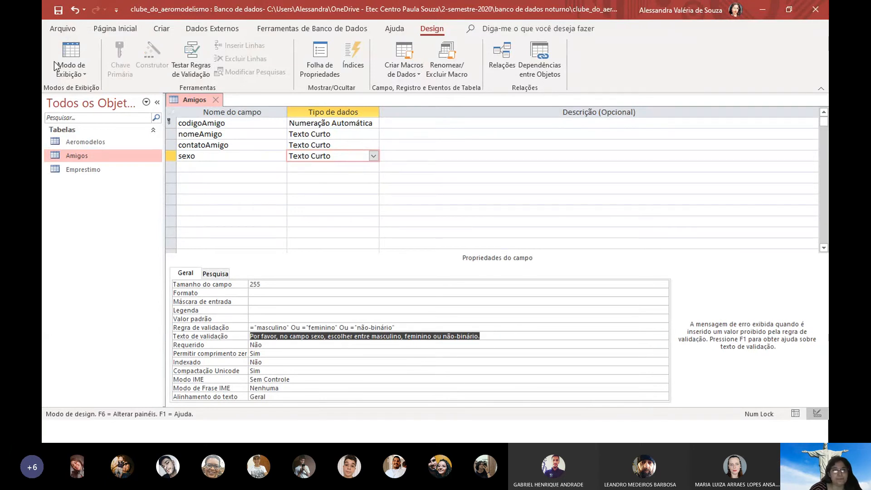
Save the design, switch Amigos to datasheet view, and test existing records against the new rules
{"action": "left_click", "coordinate": [74, 53]}
{"action": "left_click", "coordinate": [414, 255]}
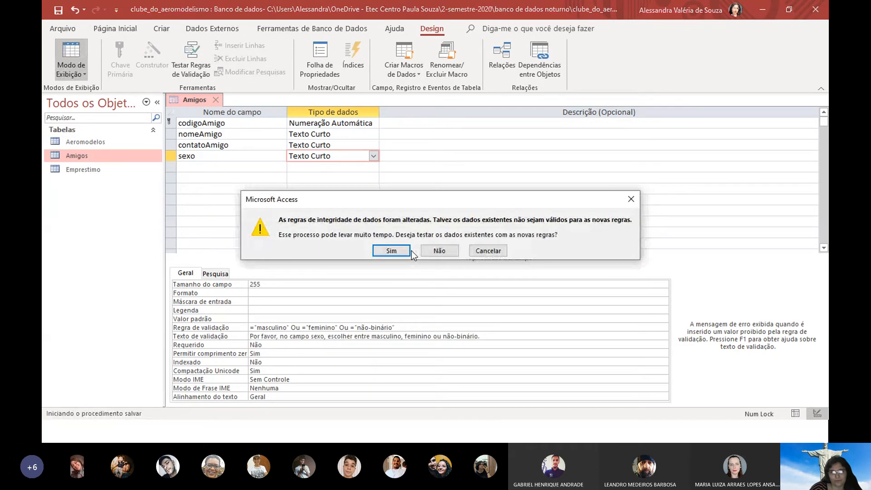
{"action": "left_click", "coordinate": [409, 251]}
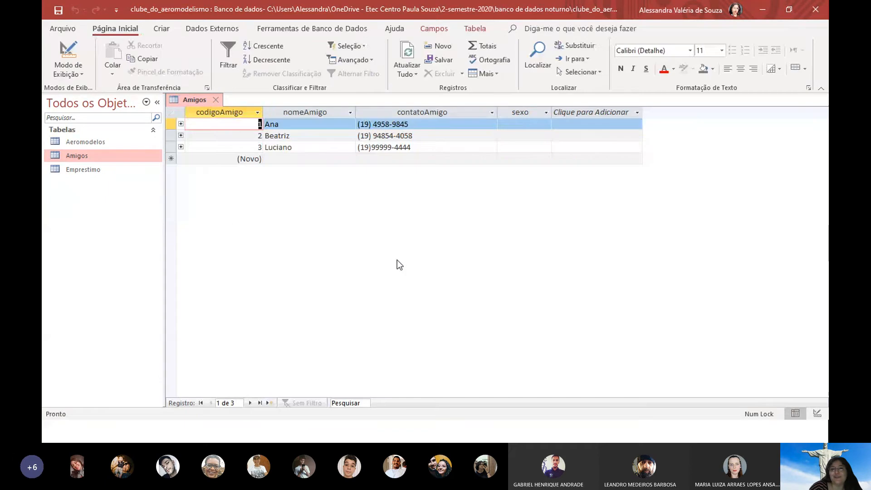
Pick sexo values from the lookup for the first two friends: masculino and feminino
{"action": "left_click", "coordinate": [541, 123]}
{"action": "left_click", "coordinate": [546, 125]}
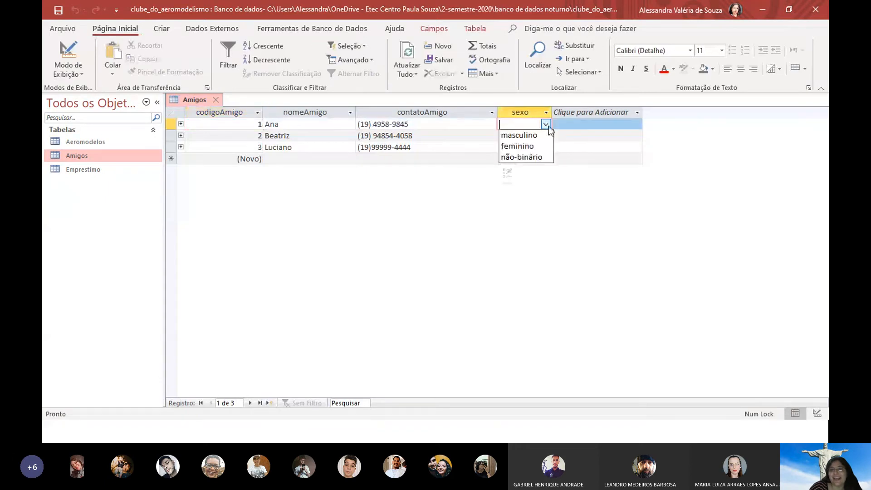
{"action": "left_click", "coordinate": [536, 134]}
{"action": "left_click", "coordinate": [542, 136]}
{"action": "left_click", "coordinate": [546, 136]}
{"action": "left_click", "coordinate": [544, 153]}
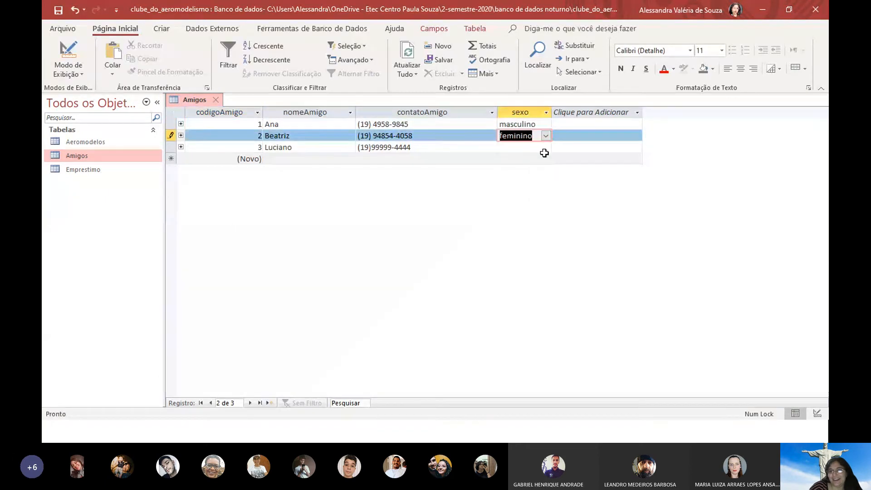
Set the third friend's sexo to masculino and change the first friend's to feminino
{"action": "left_click", "coordinate": [545, 147]}
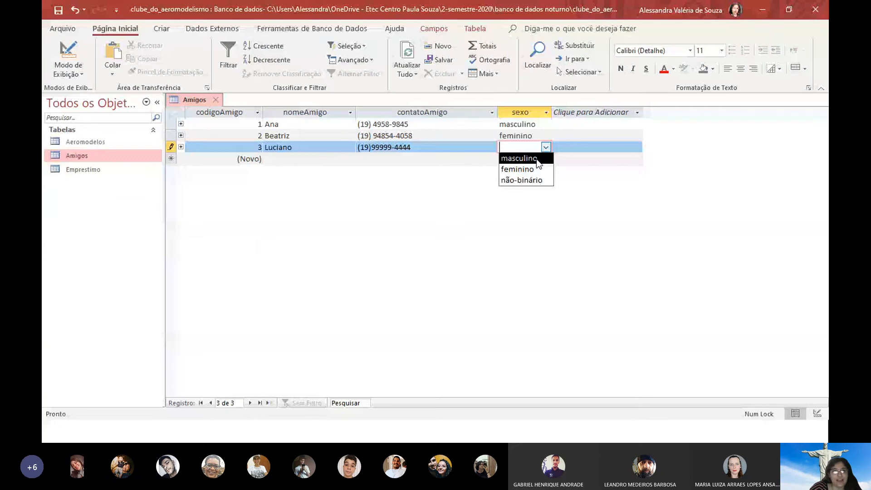
{"action": "left_click", "coordinate": [538, 158]}
{"action": "left_click", "coordinate": [546, 125]}
{"action": "left_click", "coordinate": [546, 125]}
{"action": "left_click", "coordinate": [546, 145]}
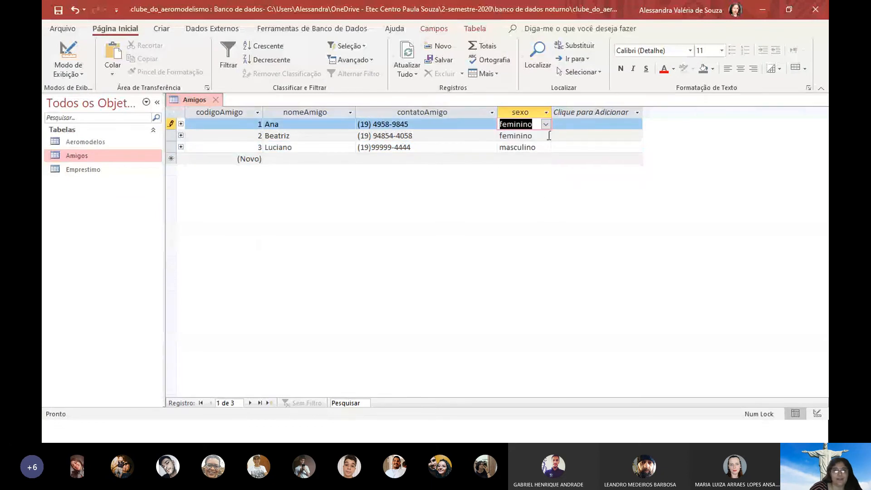
{"action": "left_click", "coordinate": [545, 148]}
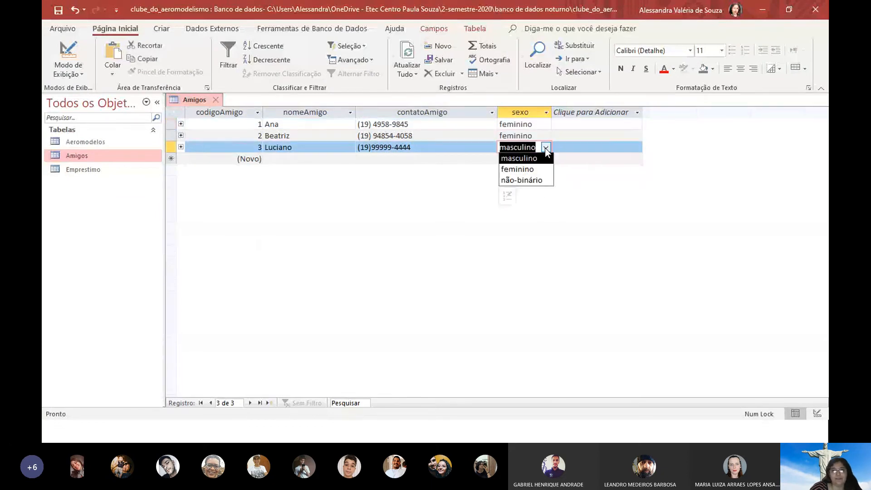
{"action": "left_click", "coordinate": [545, 148]}
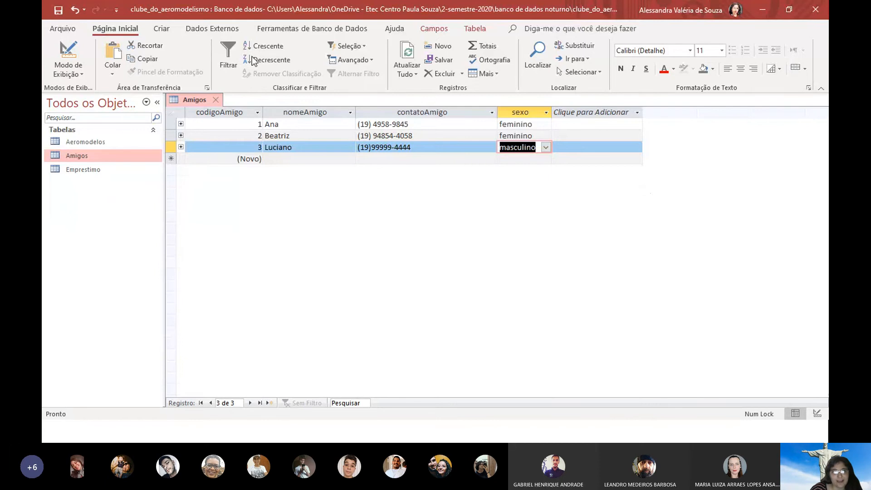
{"action": "left_click", "coordinate": [61, 39]}
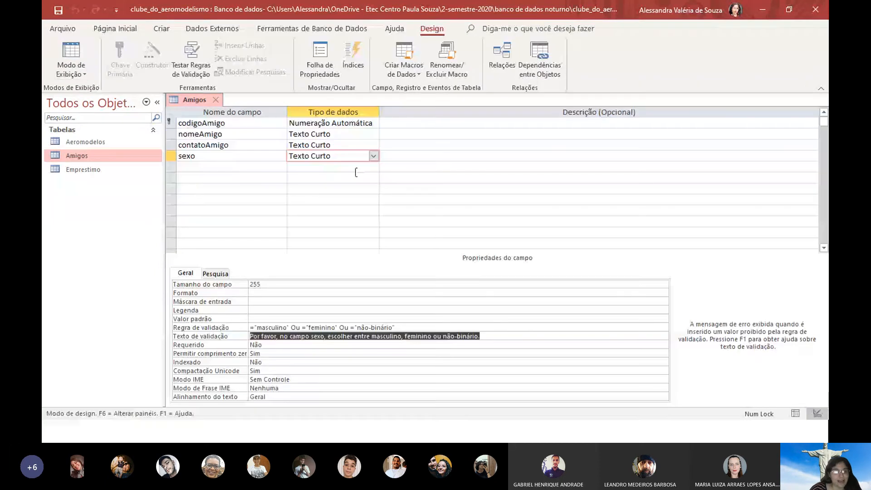
{"action": "left_click", "coordinate": [61, 40]}
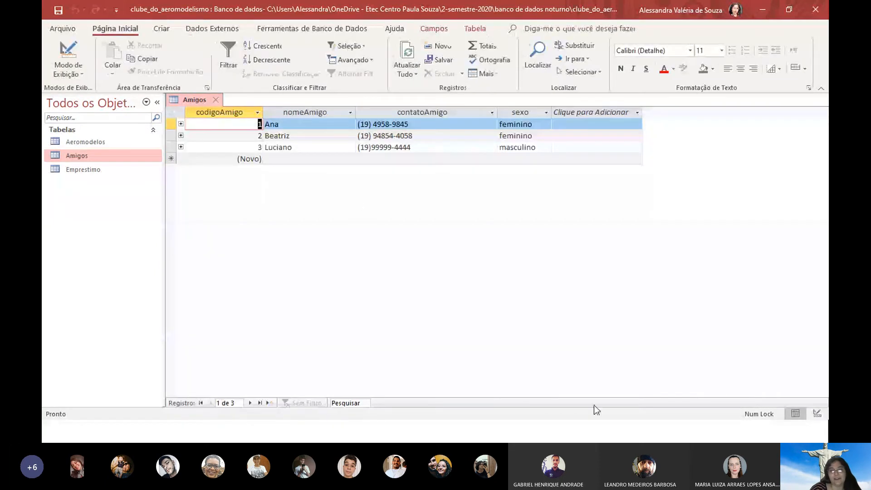
Add a new friend record with the friend's name and phone number
{"action": "key", "text": "Tab"}
{"action": "key", "text": "Tab"}
{"action": "key", "text": "Tab"}
{"action": "key", "text": "Tab"}
{"action": "key", "text": "Tab"}
{"action": "key", "text": "Tab"}
{"action": "key", "text": "Tab"}
{"action": "key", "text": "Tab"}
{"action": "key", "text": "Tab"}
{"action": "key", "text": "Tab"}
{"action": "key", "text": "Tab"}
{"action": "key", "text": "Tab"}
{"action": "key", "text": "Tab"}
{"action": "key", "text": "Tab"}
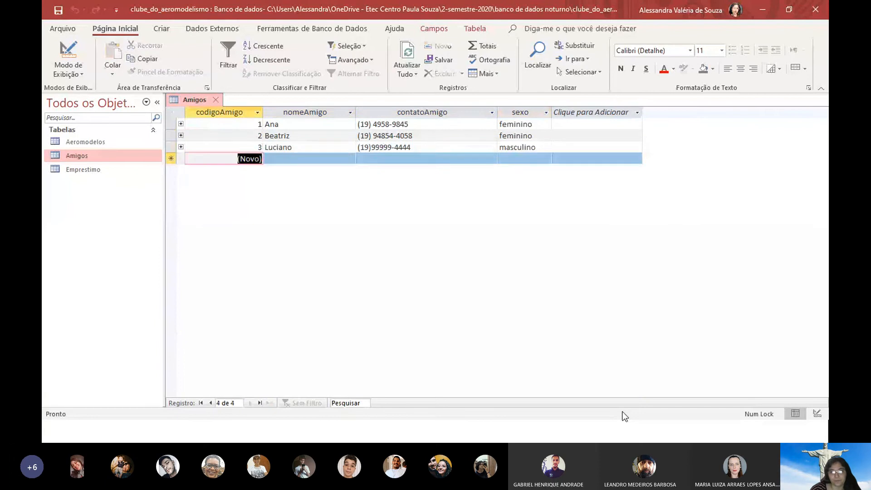
{"action": "type", "text": "Lucas"}
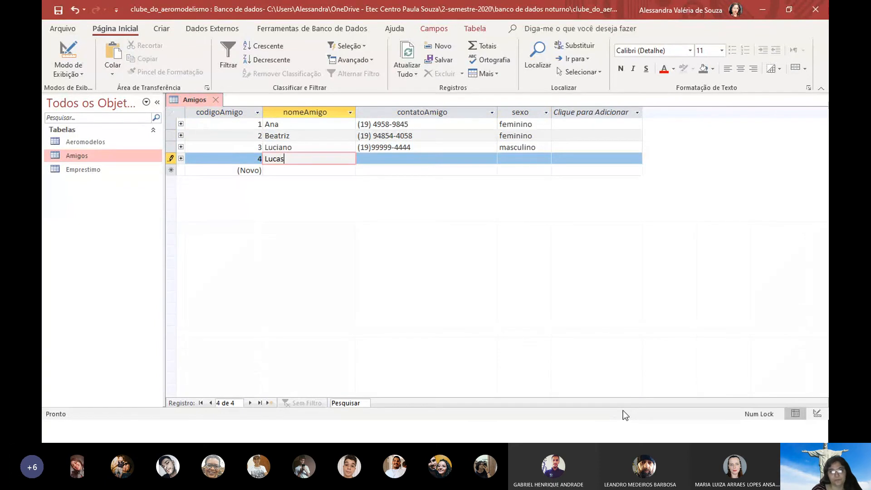
{"action": "key", "text": "Tab"}
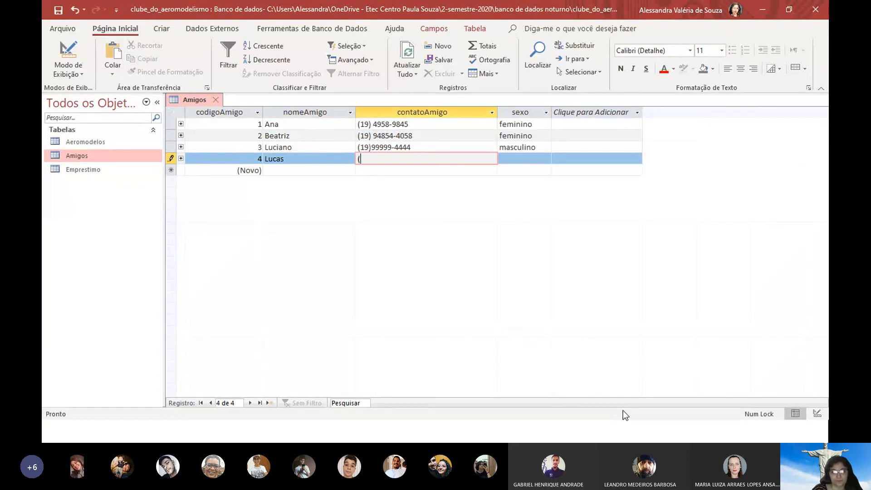
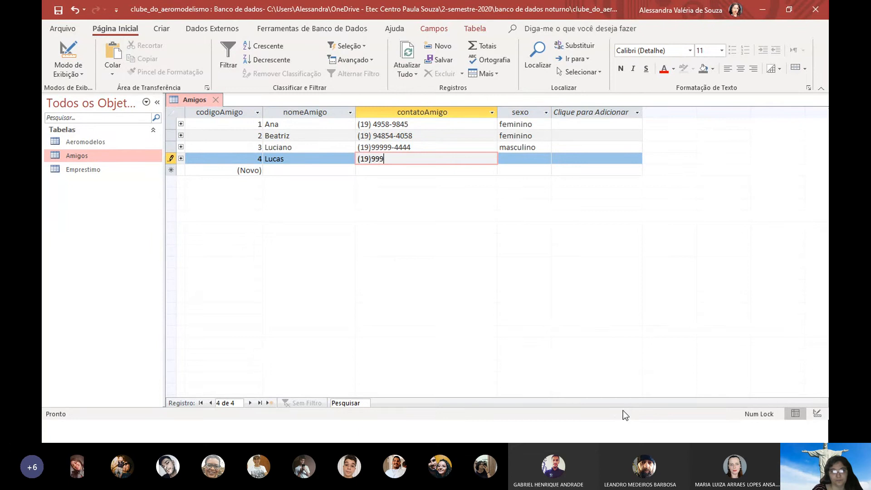
{"action": "key", "text": "Tab"}
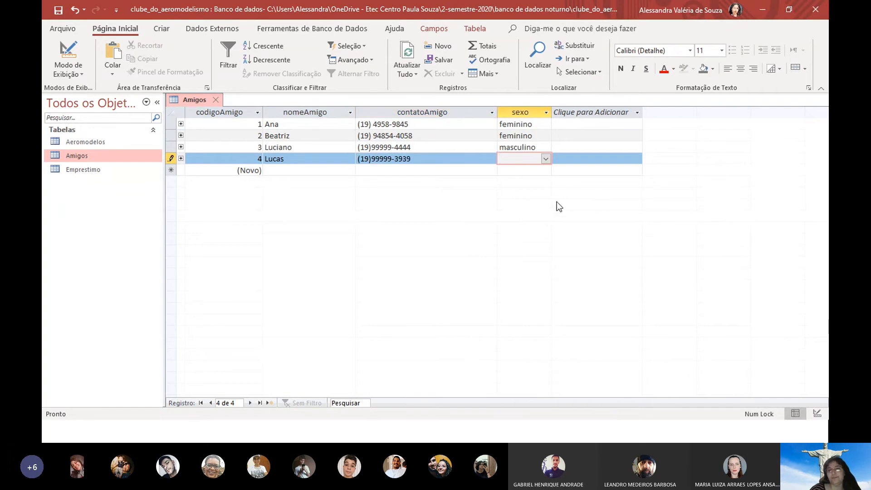
Type df in sexo and add it as a new item in the sexo value list
{"action": "type", "text": "df"}
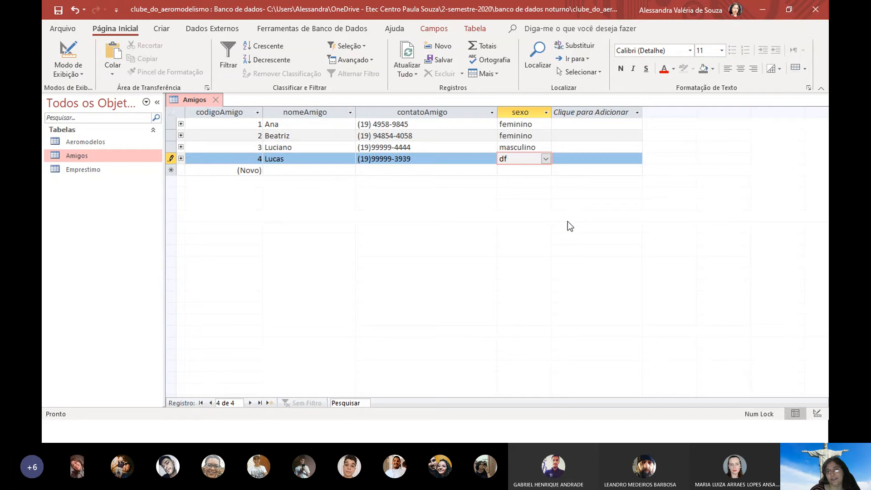
{"action": "key", "text": "Tab"}
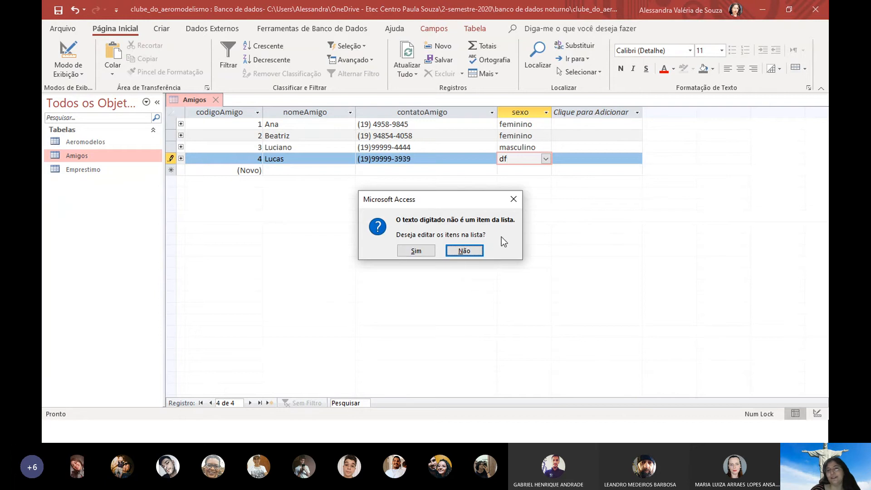
{"action": "left_click", "coordinate": [416, 250]}
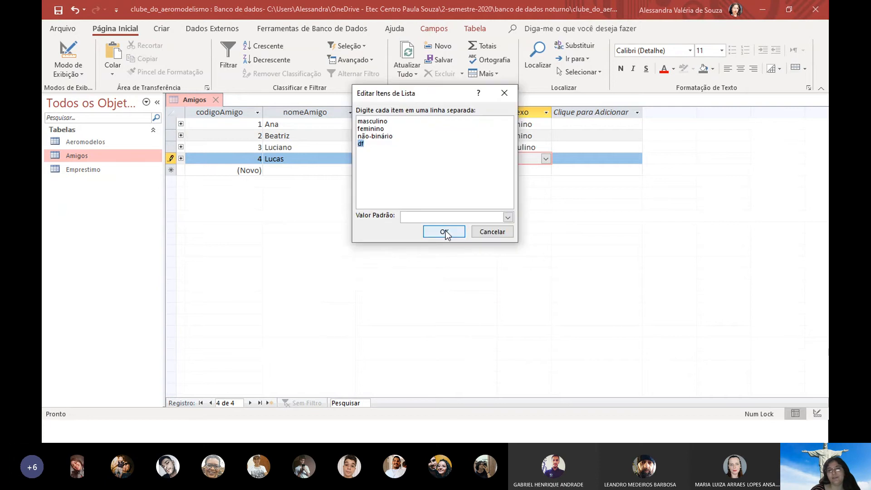
{"action": "left_click", "coordinate": [455, 237]}
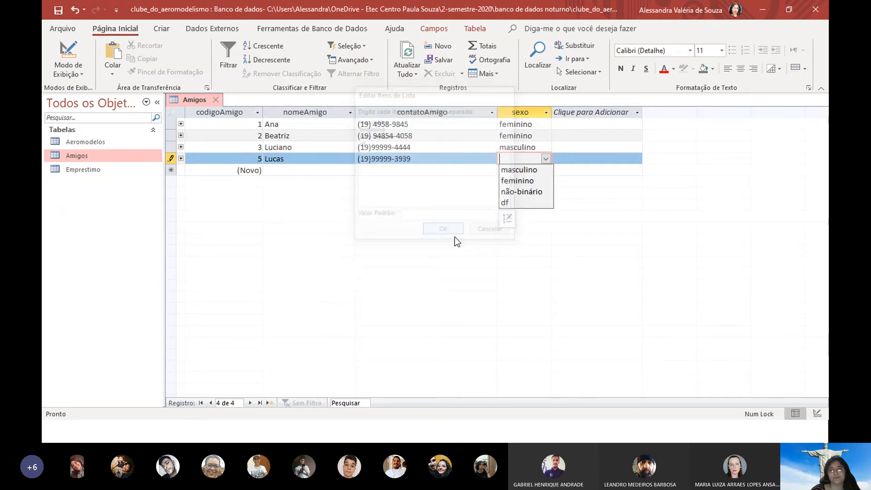
{"action": "key", "text": "Return"}
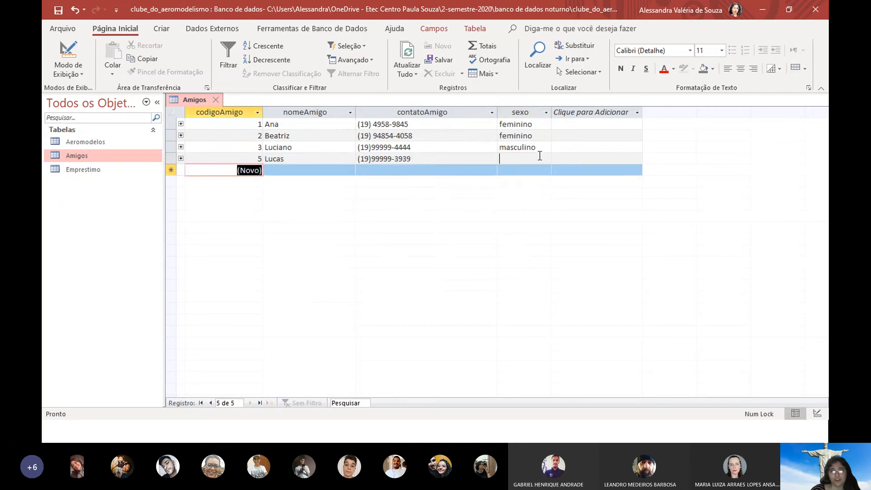
Choose df as the new friend's sexo and dismiss the validation error rejecting it
{"action": "left_click", "coordinate": [541, 158]}
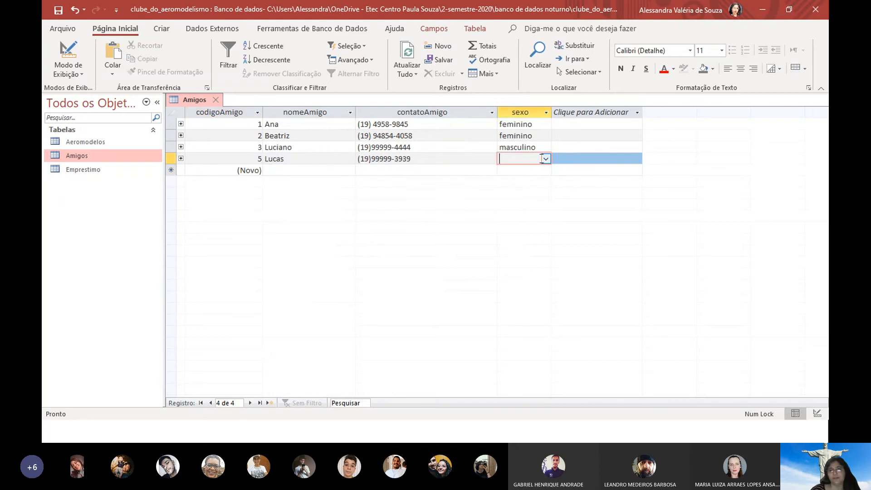
{"action": "left_click", "coordinate": [546, 158]}
{"action": "left_click", "coordinate": [514, 203]}
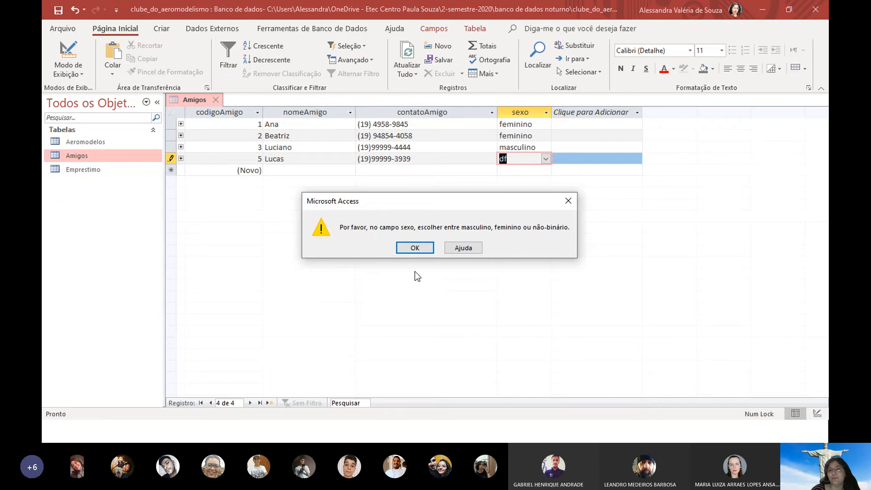
{"action": "left_click", "coordinate": [415, 249]}
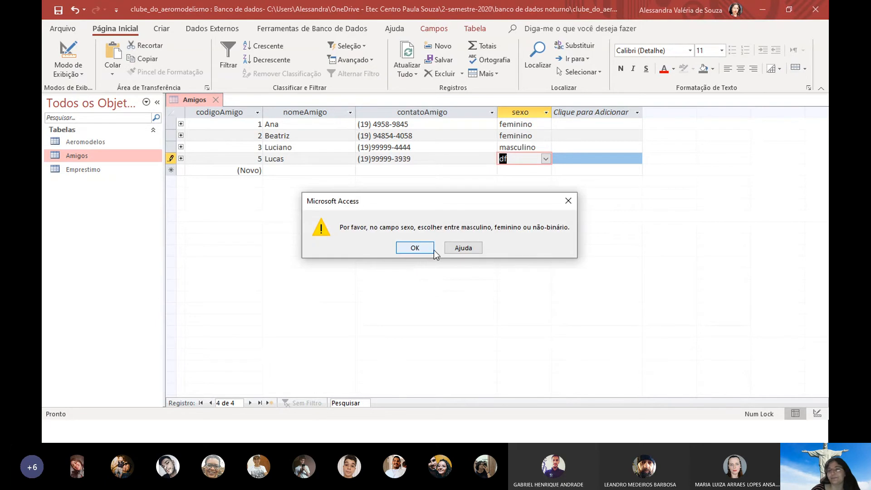
{"action": "left_click", "coordinate": [425, 249]}
Set the new friend's sexo to não-binário and save the record
{"action": "left_click", "coordinate": [546, 158]}
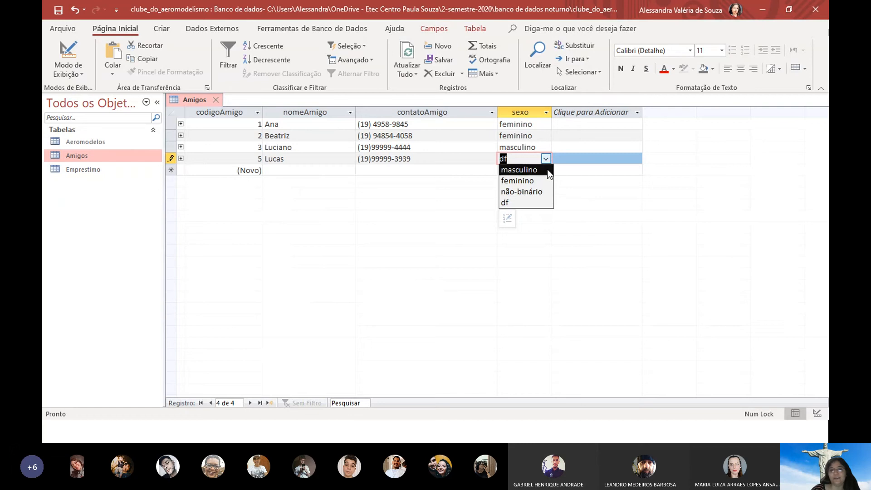
{"action": "left_click", "coordinate": [522, 191]}
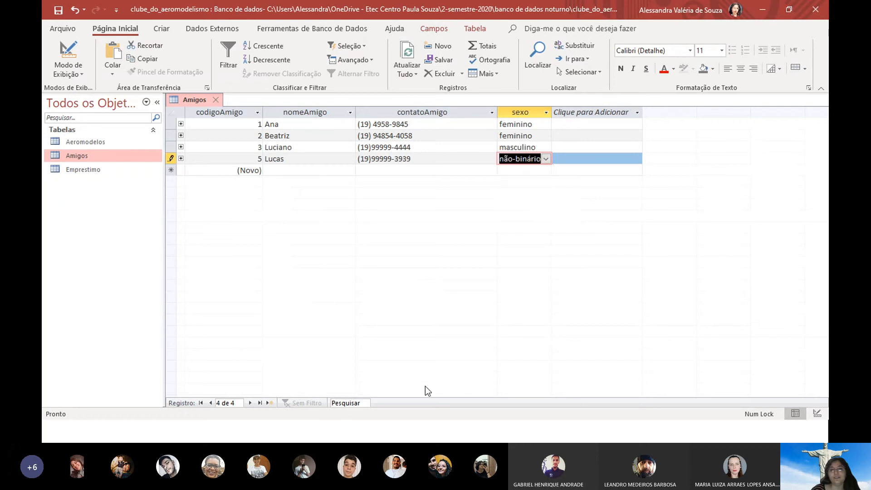
{"action": "key", "text": "Tab"}
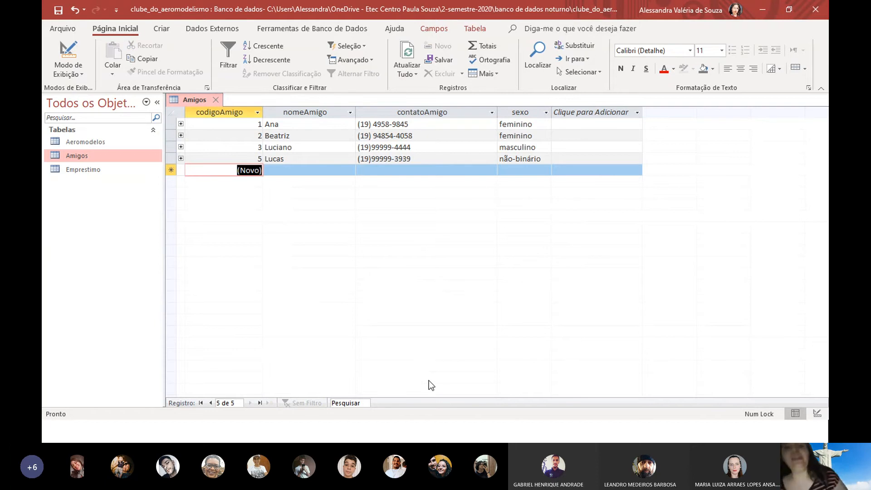
{"action": "key", "text": "alt+Tab"}
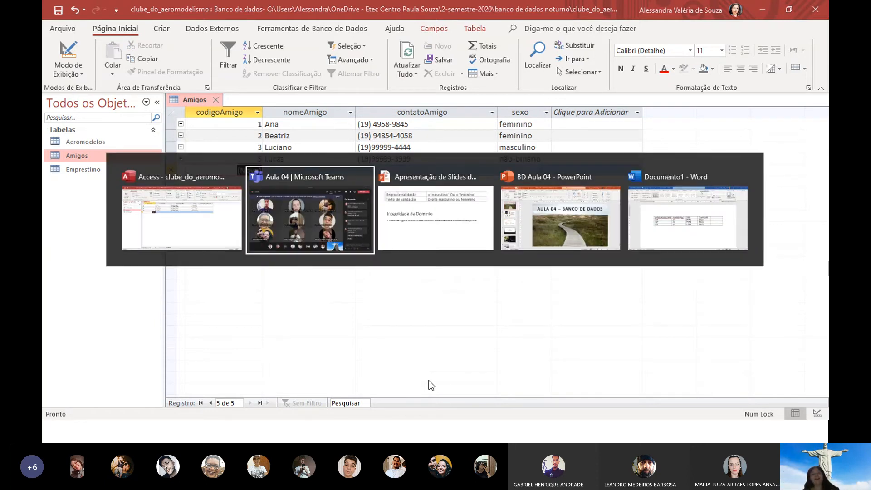
Return to the slide show and advance to the Integridade de vazio e Integridade de Entidade slide
{"action": "key", "text": "Tab"}
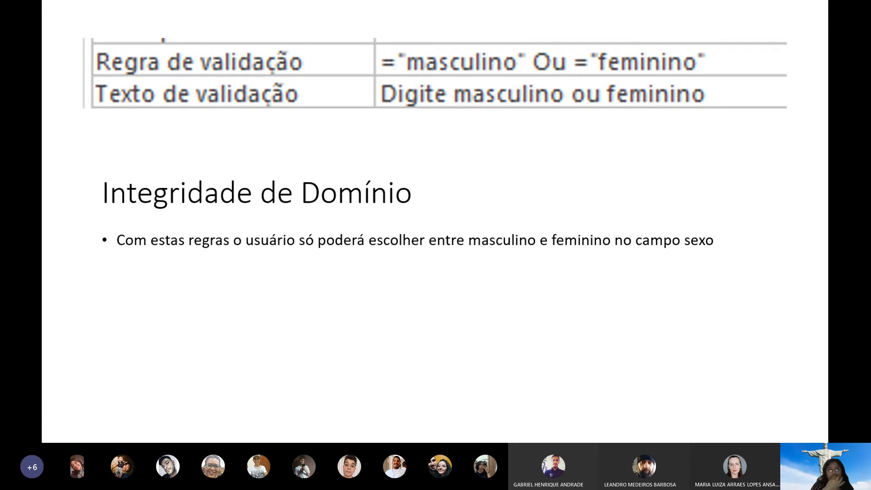
{"action": "key", "text": "alt+Tab"}
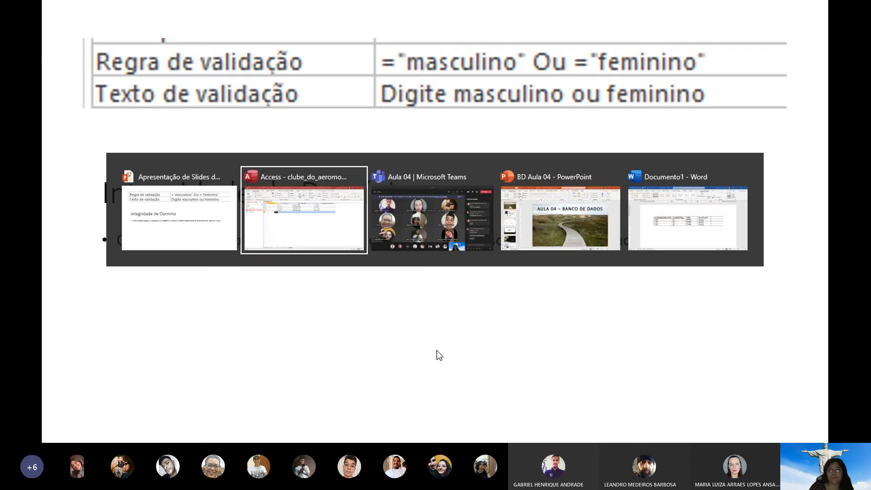
{"action": "key", "text": "Tab"}
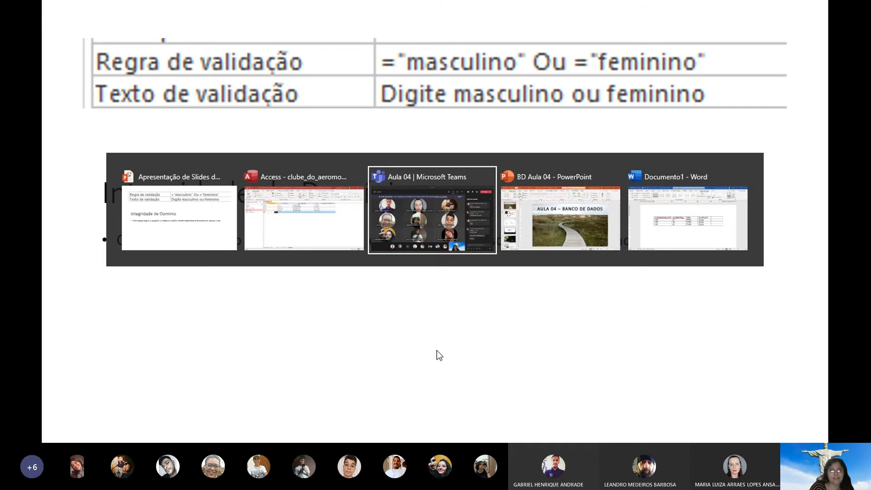
{"action": "key", "text": "Tab"}
{"action": "key", "text": "Tab"}
{"action": "key", "text": "Tab"}
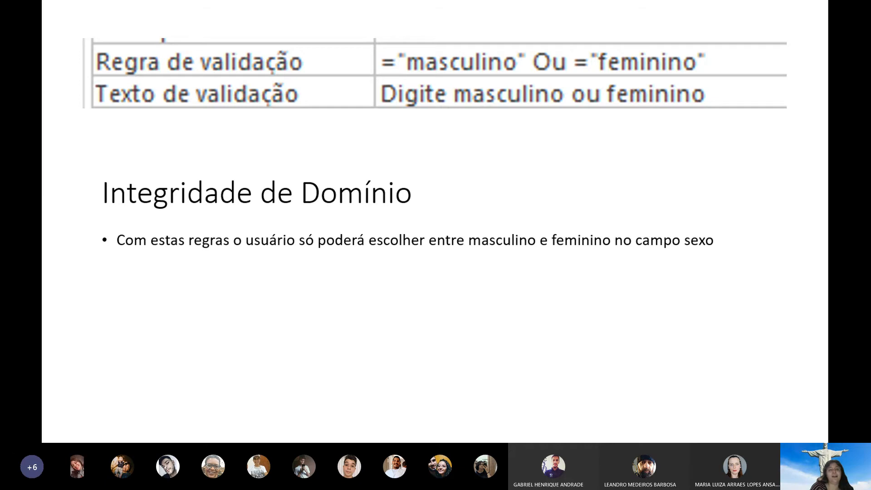
{"action": "key", "text": "Right"}
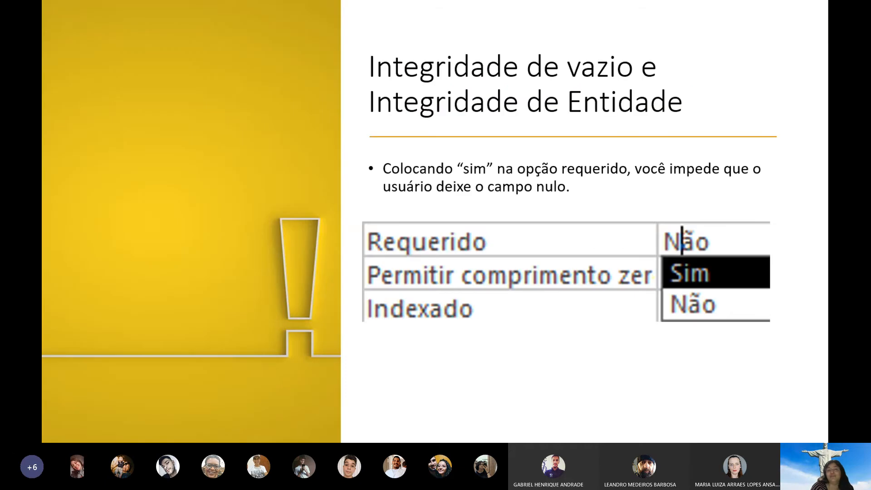
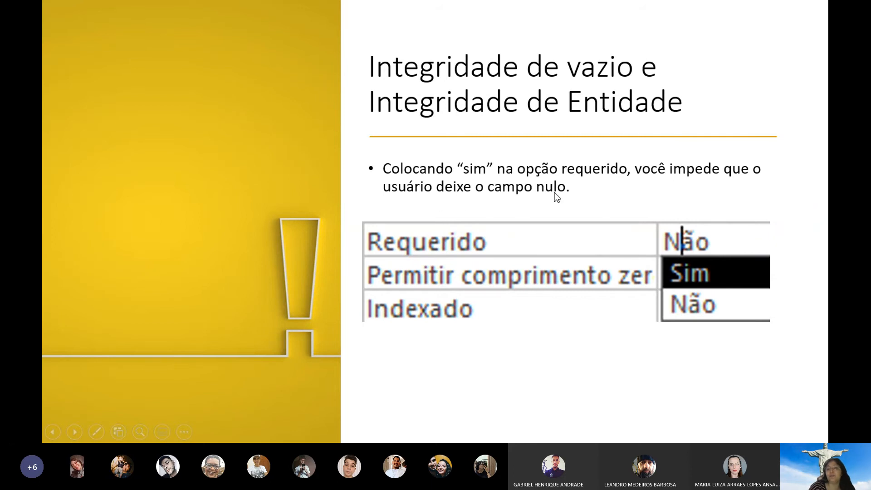
Switch from the slideshow back to the Access database showing the Amigos table
{"action": "key", "text": "alt+Tab"}
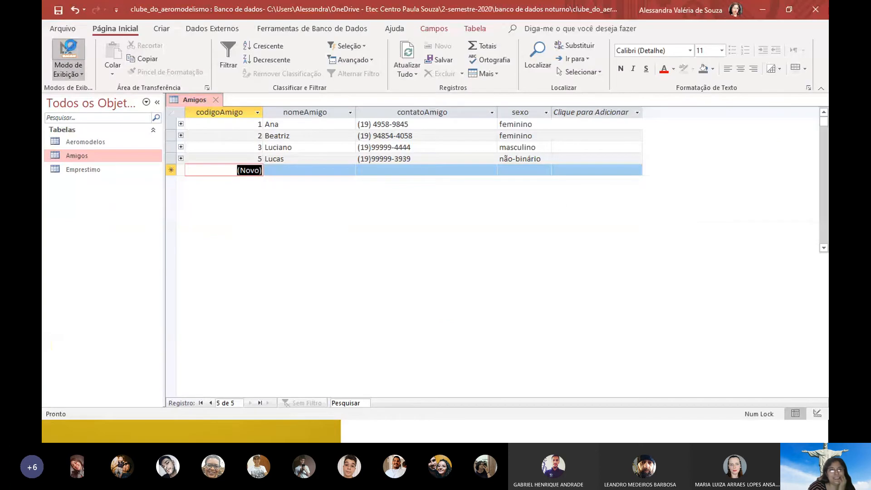
In Design View, set nomeAmigo's Requerido property to Sim
{"action": "left_click", "coordinate": [71, 47]}
{"action": "left_click", "coordinate": [239, 130]}
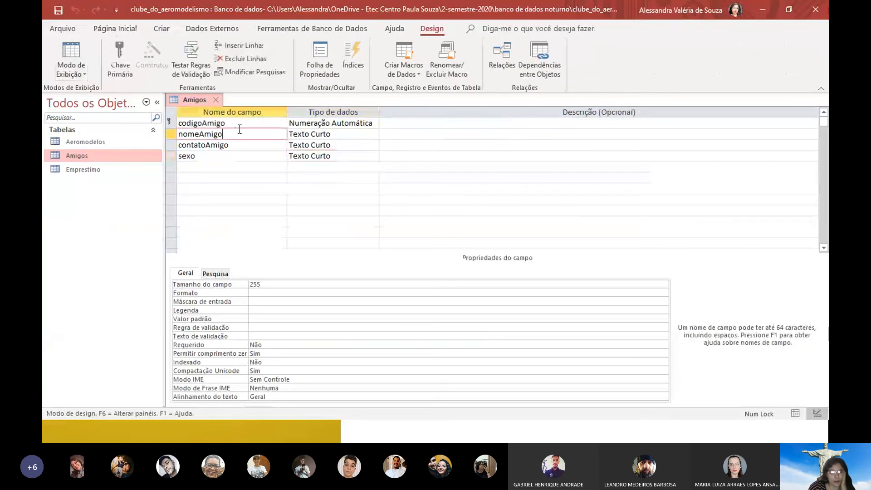
{"action": "left_click", "coordinate": [205, 345]}
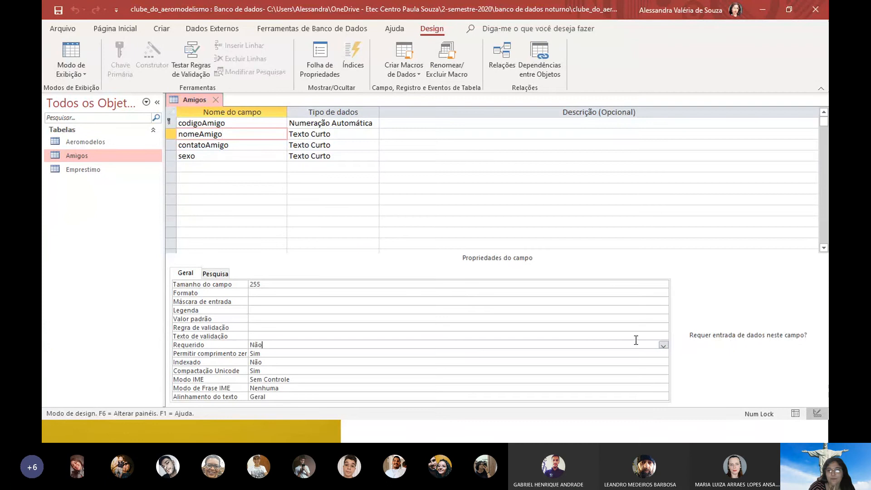
{"action": "left_click", "coordinate": [663, 345]}
{"action": "left_click", "coordinate": [268, 354]}
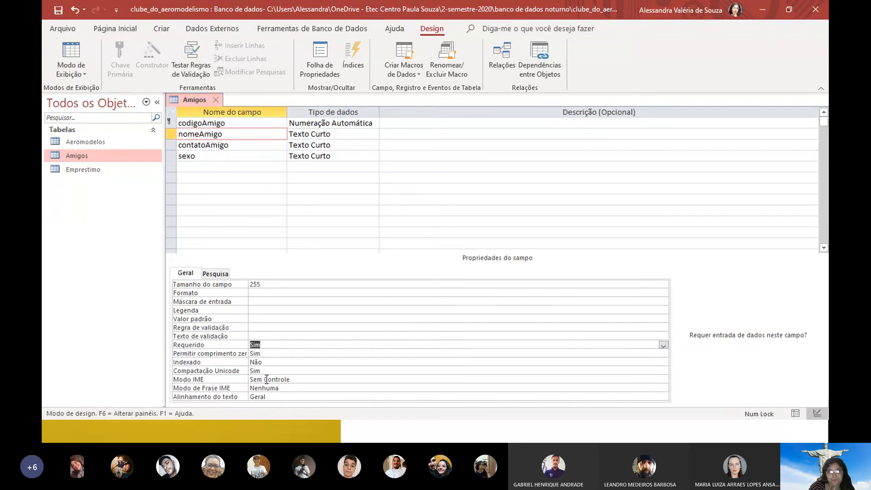
Set Requerido to Sim for contatoAmigo and sexo as well
{"action": "left_click", "coordinate": [239, 145]}
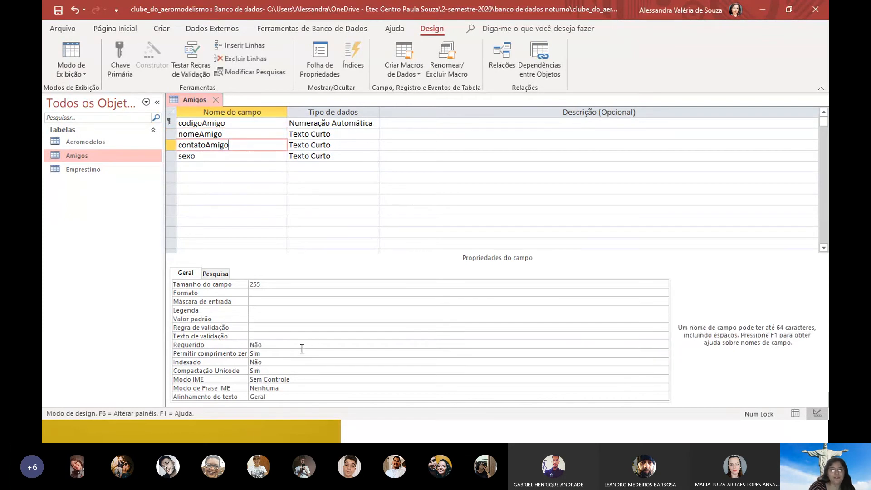
{"action": "left_click", "coordinate": [236, 347]}
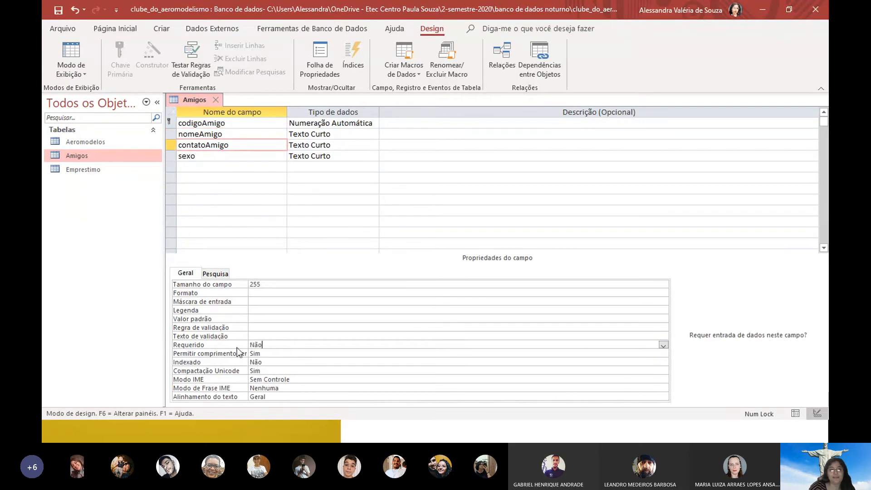
{"action": "left_click", "coordinate": [663, 345]}
{"action": "left_click", "coordinate": [317, 353]}
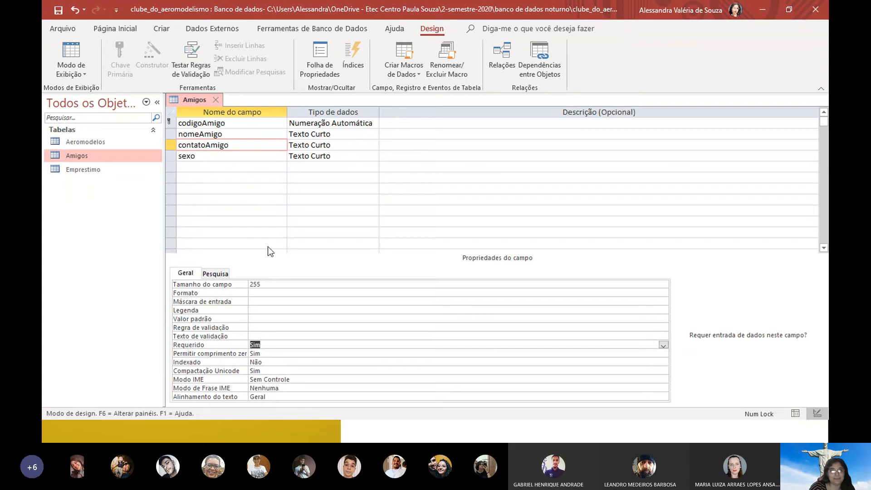
{"action": "left_click", "coordinate": [345, 156]}
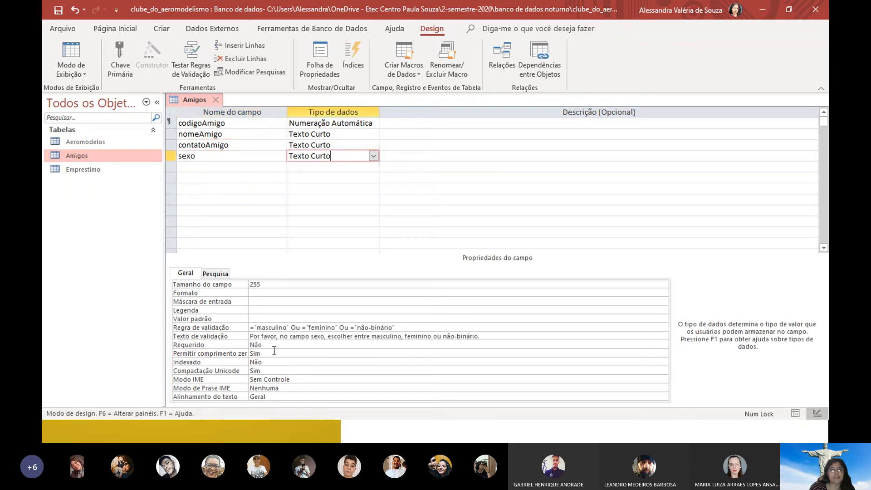
{"action": "left_click", "coordinate": [277, 343]}
{"action": "left_click", "coordinate": [663, 346]}
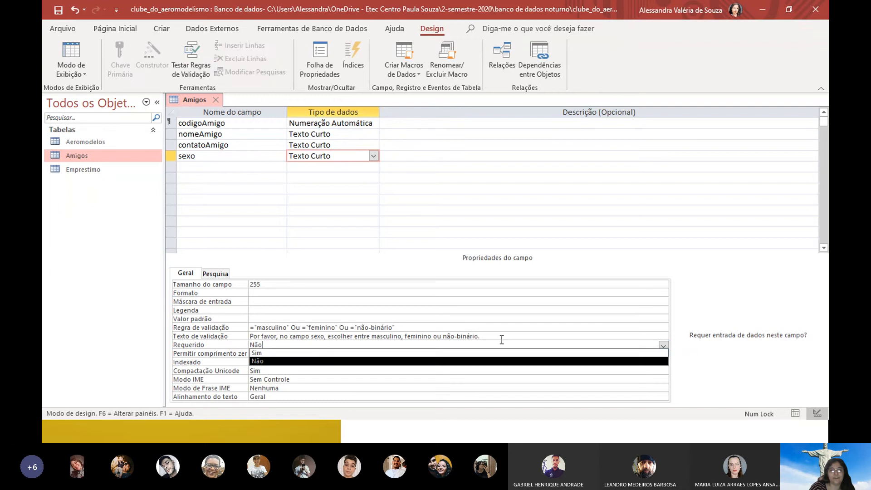
{"action": "left_click", "coordinate": [287, 353]}
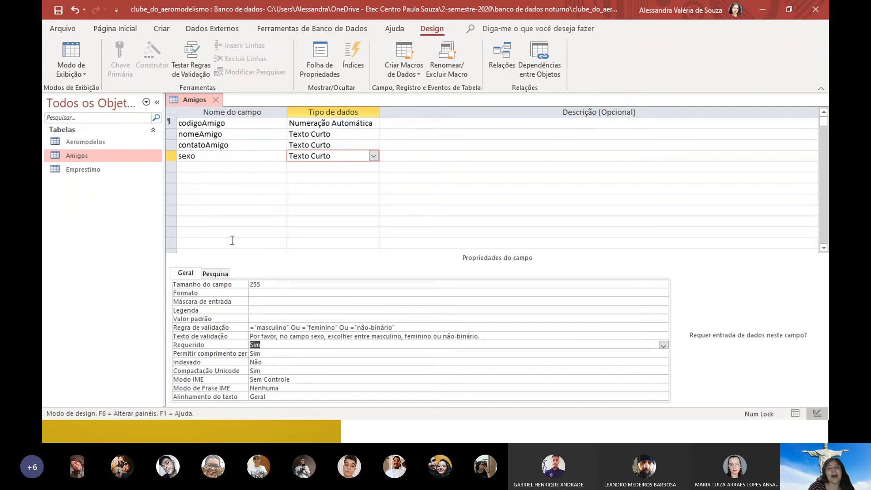
Return to Datasheet View, saving the design and testing existing records against the new rules
{"action": "left_click", "coordinate": [80, 49]}
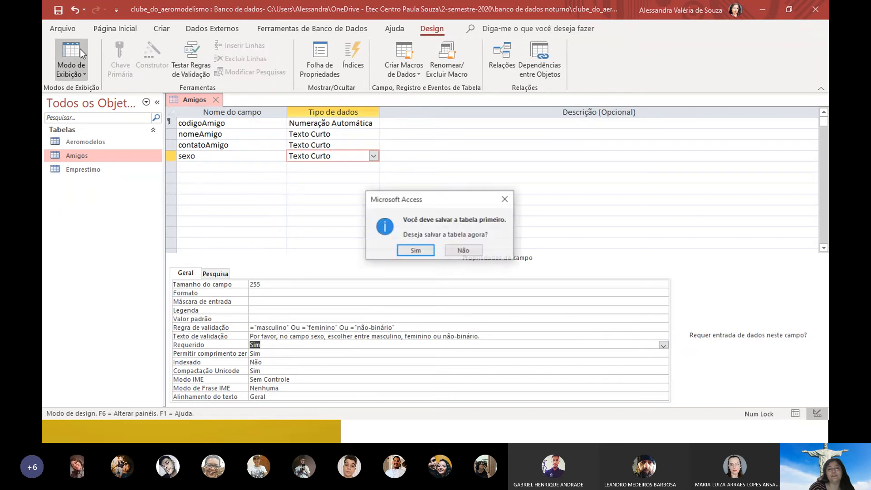
{"action": "left_click", "coordinate": [417, 250]}
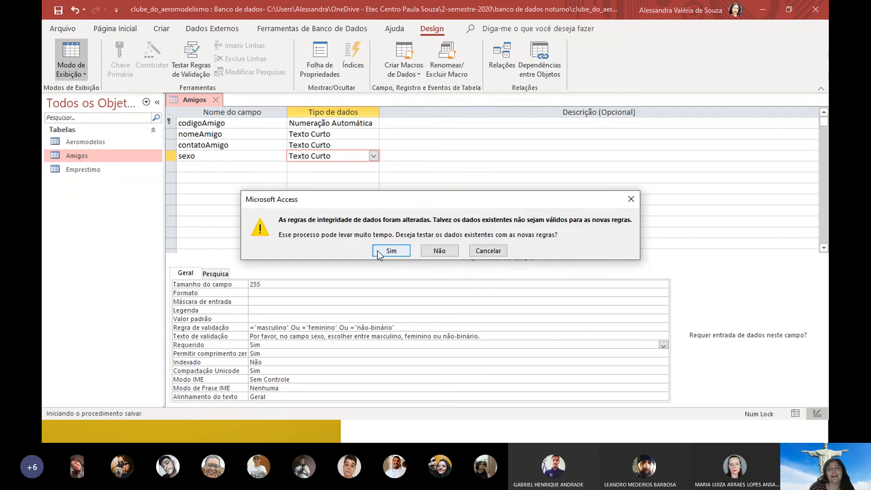
{"action": "left_click", "coordinate": [378, 250]}
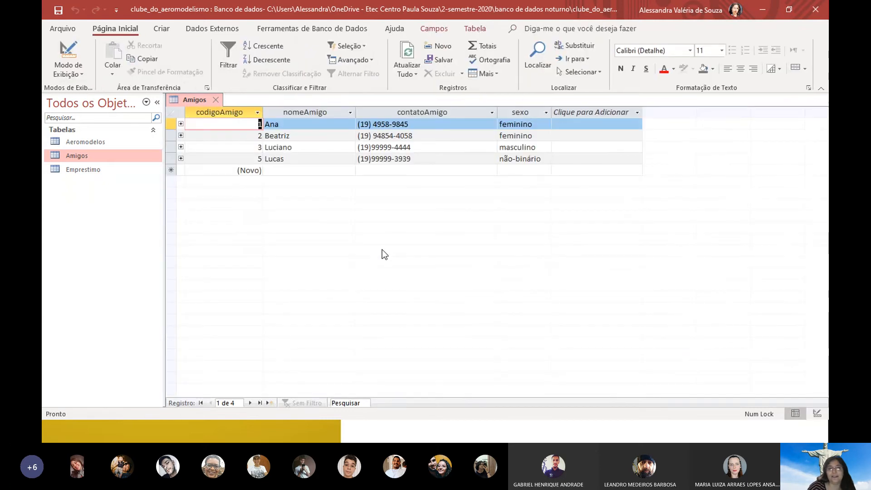
In a new Amigos record, enter a contact number and set sexo to masculino
{"action": "left_click", "coordinate": [308, 124]}
{"action": "key", "text": "Down"}
{"action": "key", "text": "Down"}
{"action": "key", "text": "Down"}
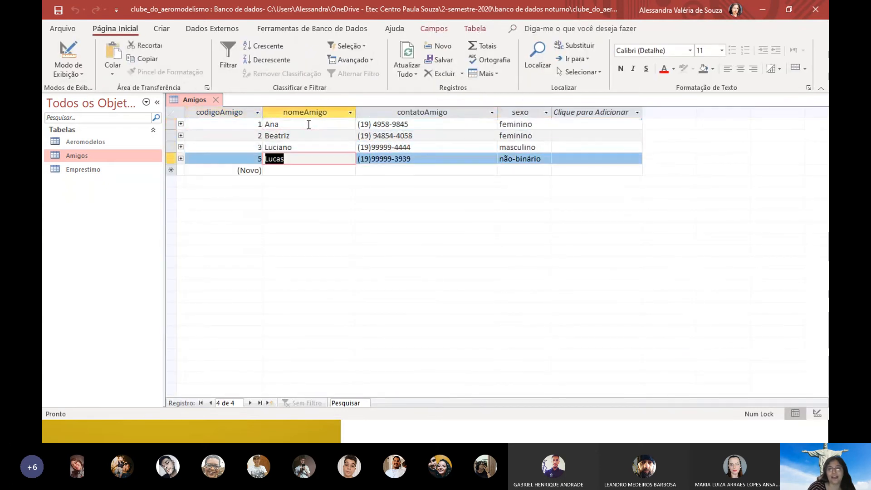
{"action": "key", "text": "Down"}
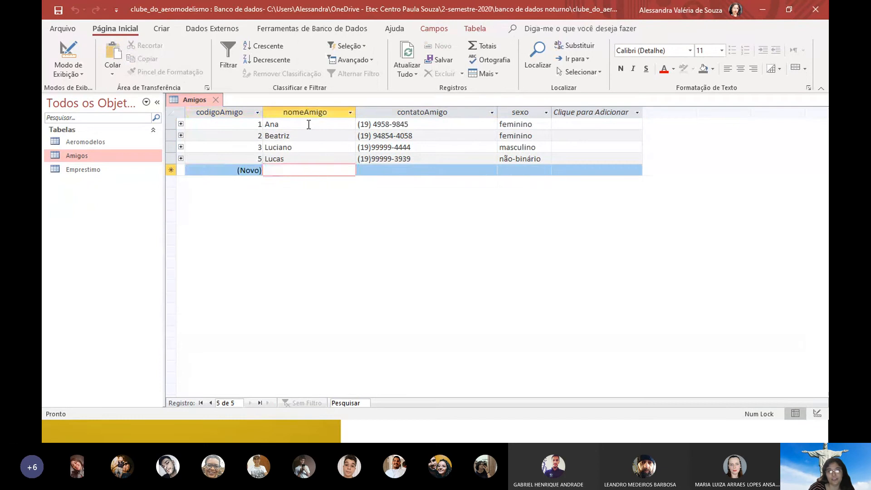
{"action": "key", "text": "Tab"}
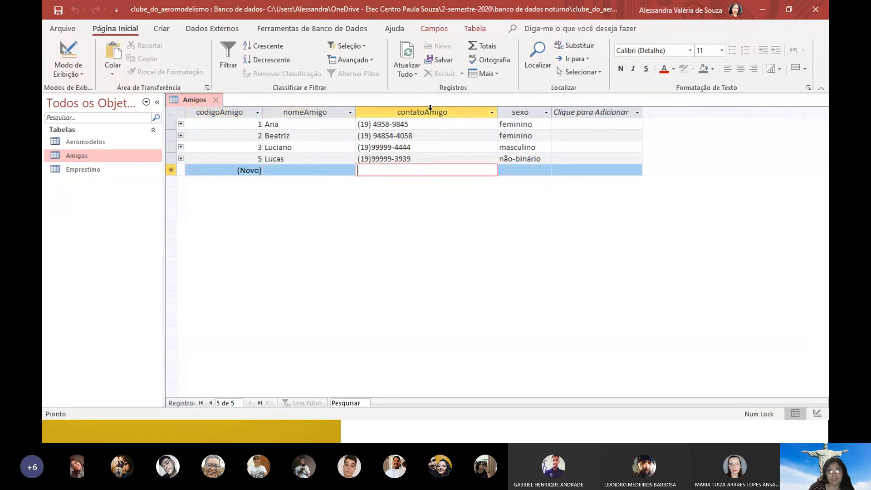
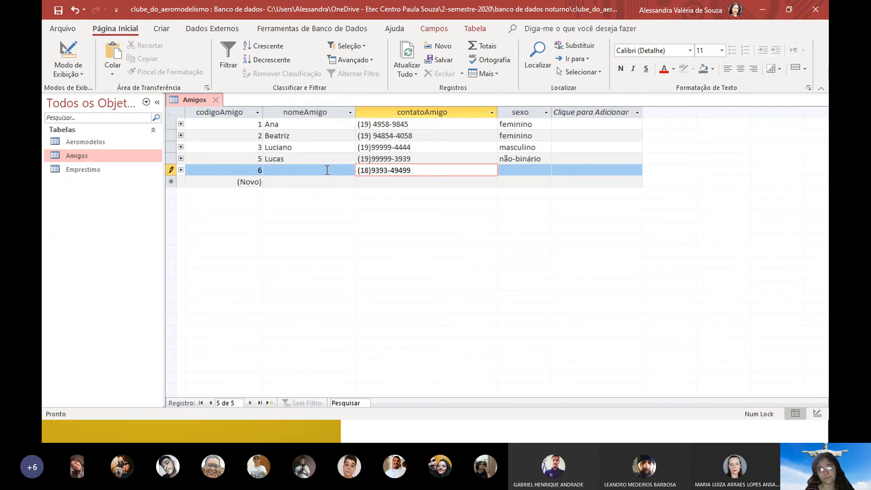
{"action": "key", "text": "Tab"}
{"action": "left_click", "coordinate": [546, 170]}
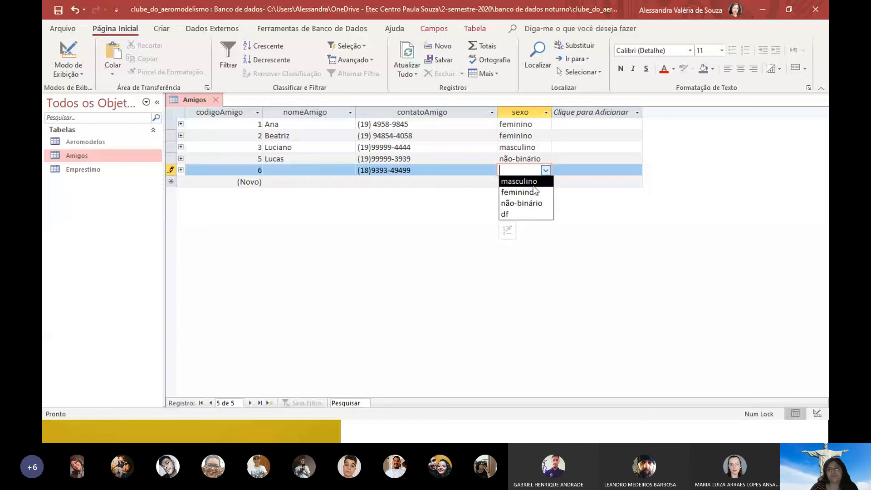
{"action": "left_click", "coordinate": [521, 182]}
Dismiss the required-name warnings, fill in the friend's name, then return to the slideshow
{"action": "key", "text": "Tab"}
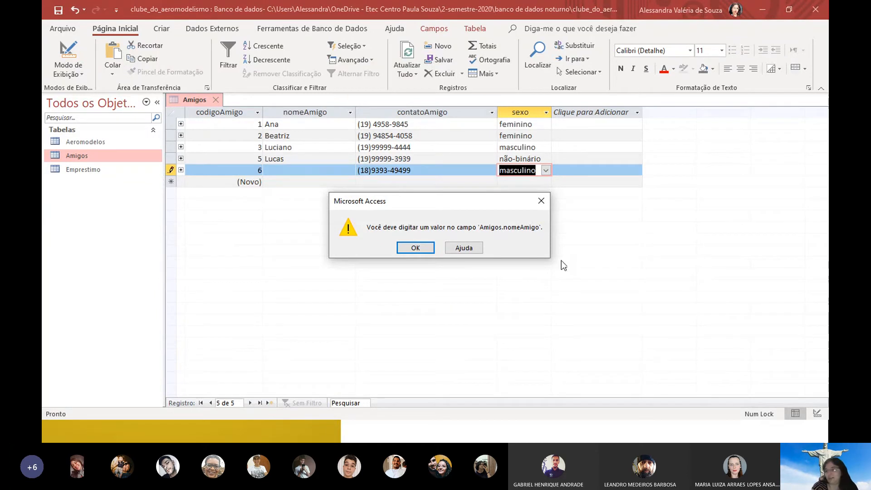
{"action": "left_click", "coordinate": [415, 248]}
{"action": "left_click", "coordinate": [340, 175]}
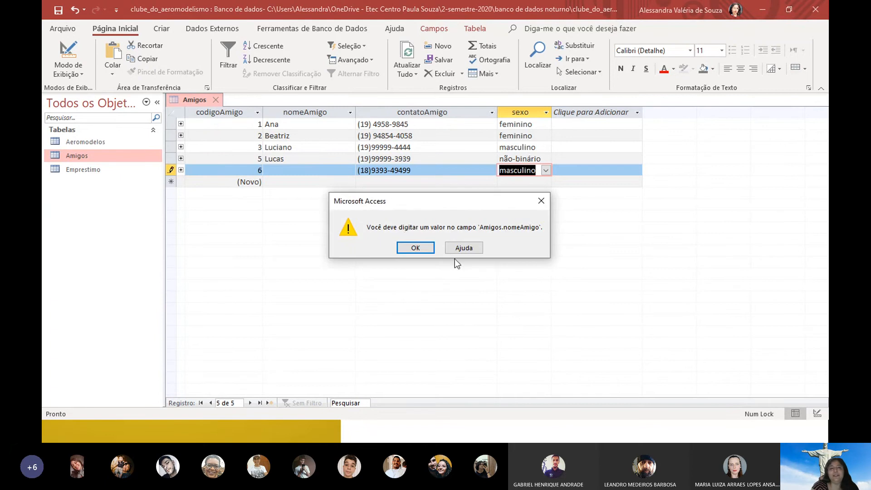
{"action": "left_click", "coordinate": [419, 247]}
{"action": "left_click", "coordinate": [331, 172]}
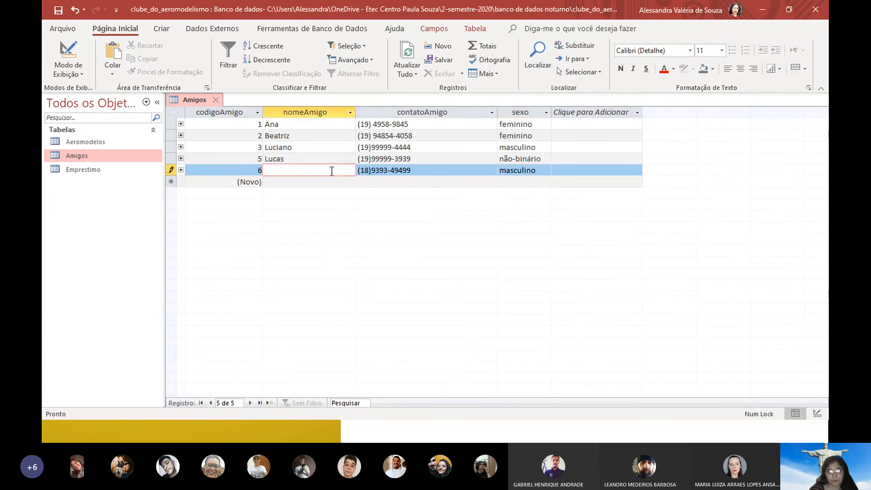
{"action": "type", "text": "Juliana"}
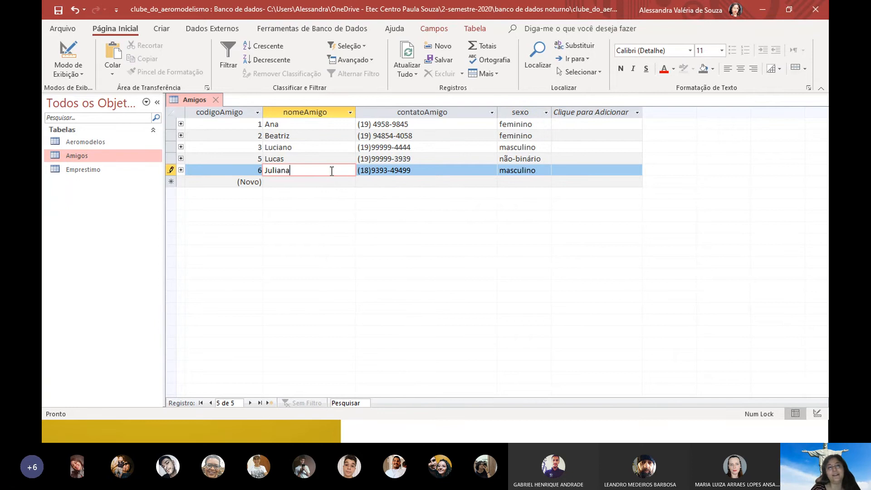
{"action": "key", "text": "Tab"}
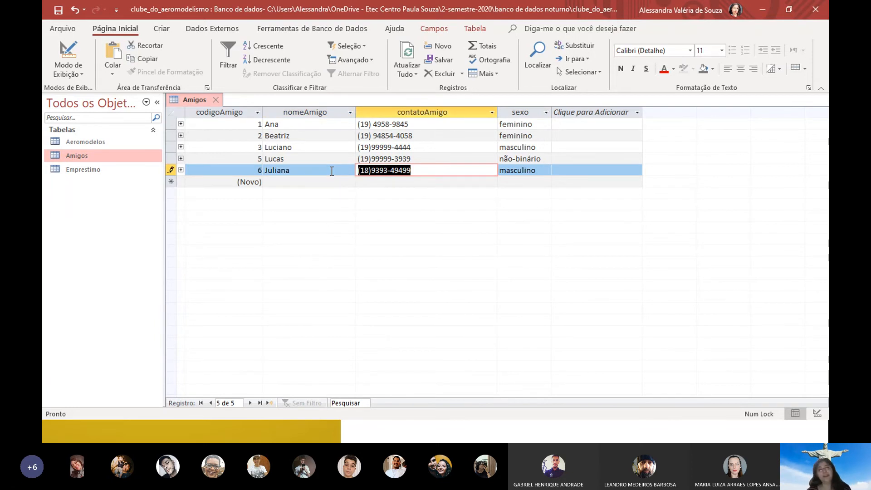
{"action": "key", "text": "alt+Tab"}
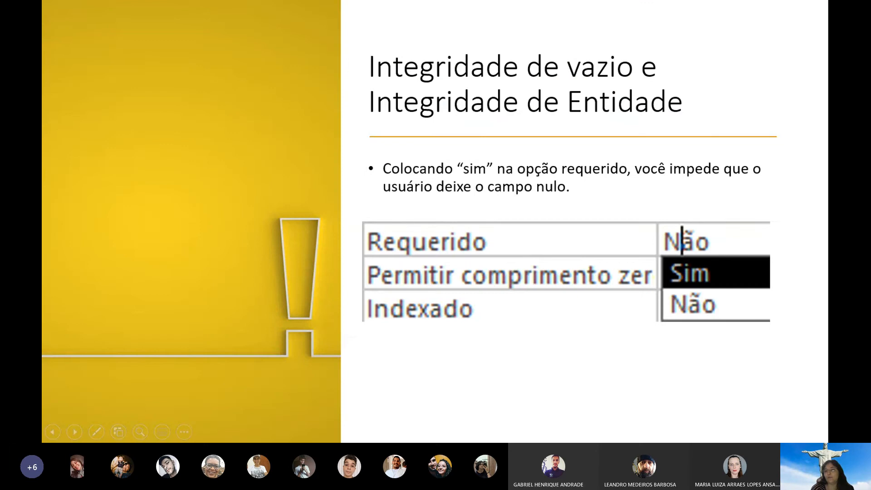
Advance to the Integridade de Unicidade e Integridade de Chave slide and switch back to Access
{"action": "left_click", "coordinate": [604, 74]}
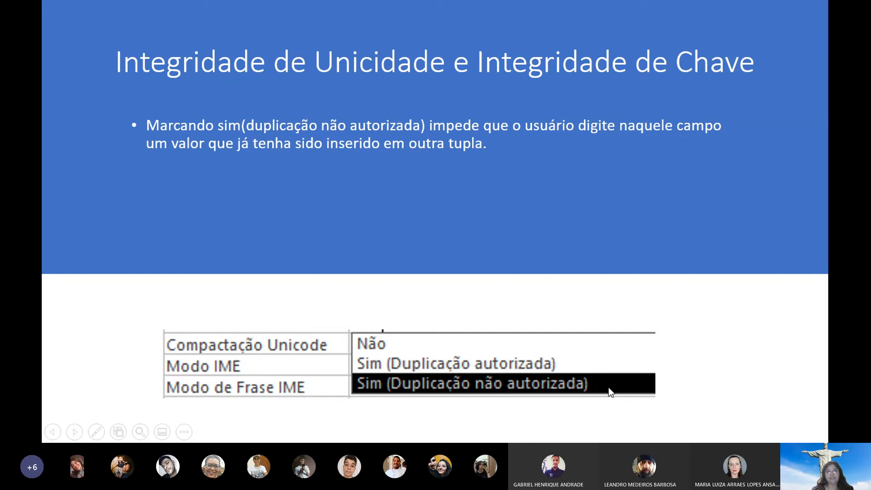
{"action": "key", "text": "alt+Tab"}
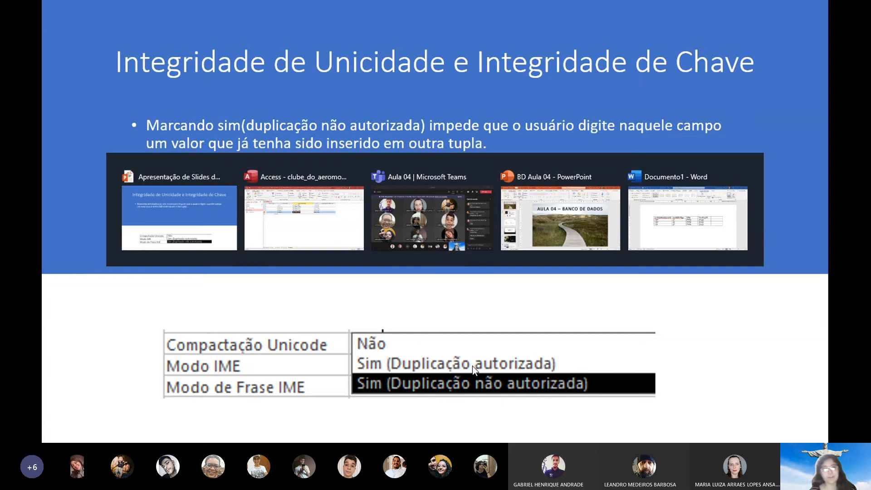
Open the Aeromodelos table and switch it to Design View
{"action": "key", "text": "alt+Tab"}
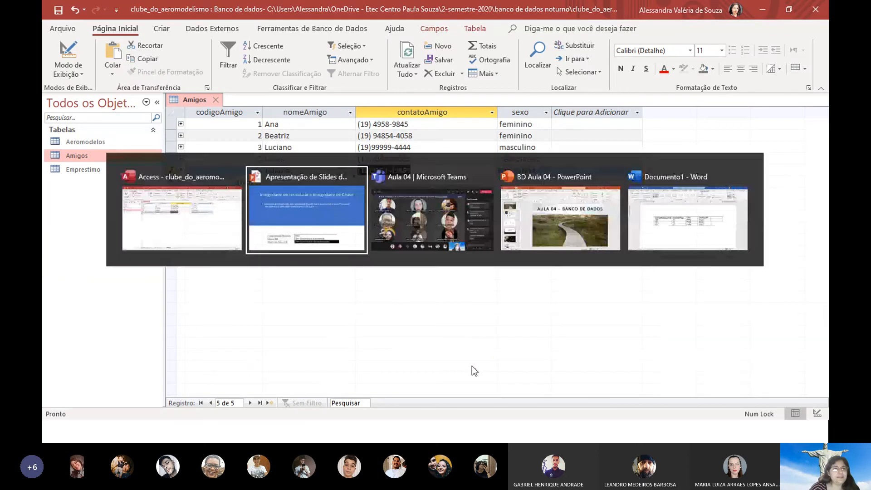
{"action": "key", "text": "alt+Tab"}
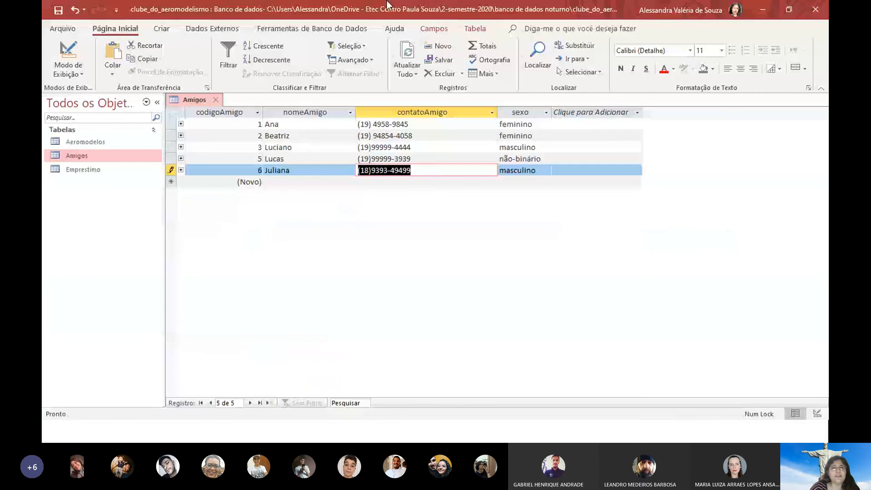
{"action": "double_click", "coordinate": [102, 143]}
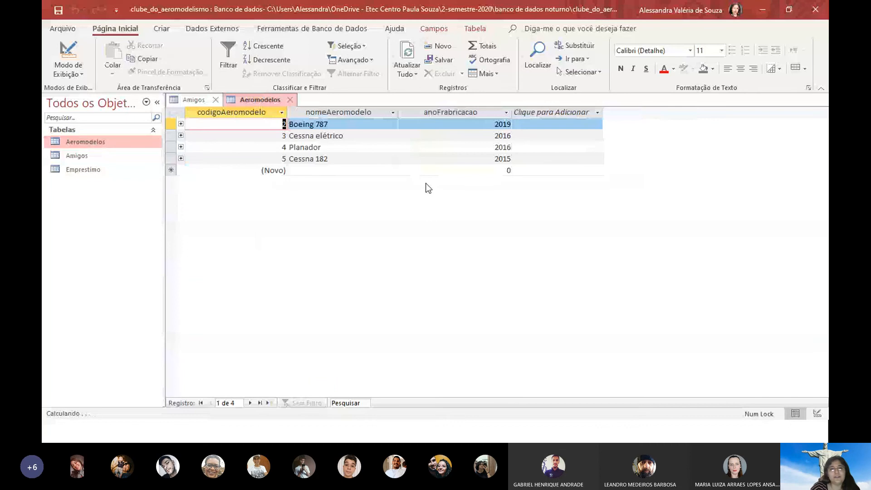
{"action": "left_click", "coordinate": [354, 158]}
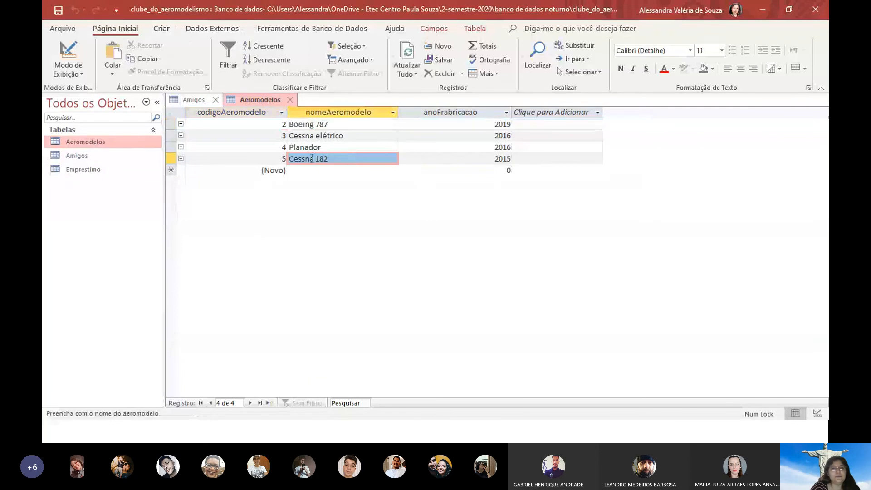
{"action": "left_click", "coordinate": [68, 54]}
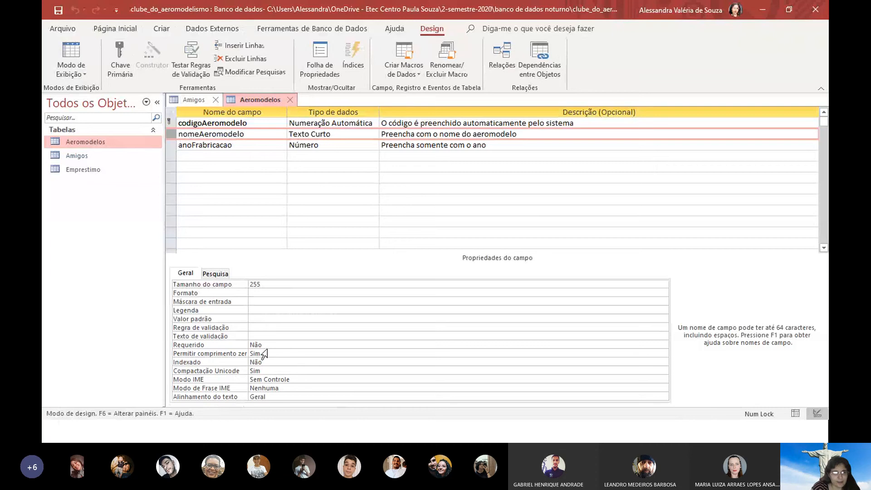
Keep nomeAeromodelo not required, set Indexado to Sim (Duplicação não autorizada), and save
{"action": "left_click", "coordinate": [266, 345]}
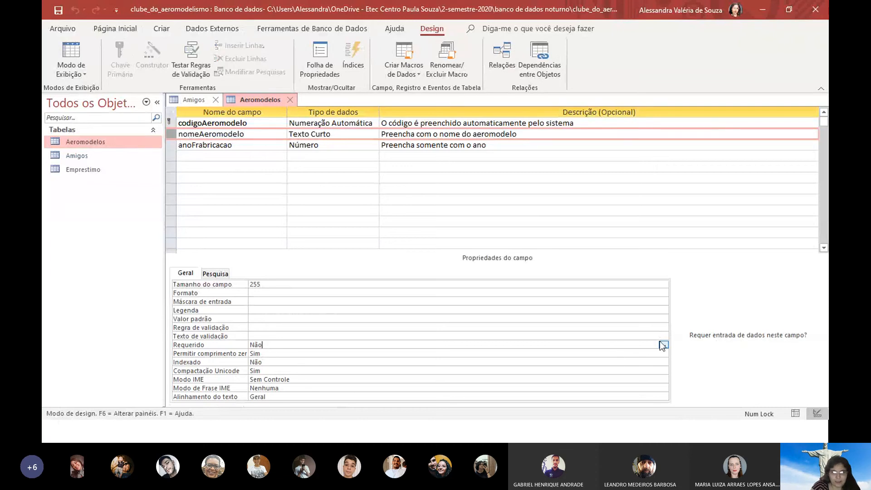
{"action": "left_click", "coordinate": [663, 344]}
{"action": "left_click", "coordinate": [336, 361]}
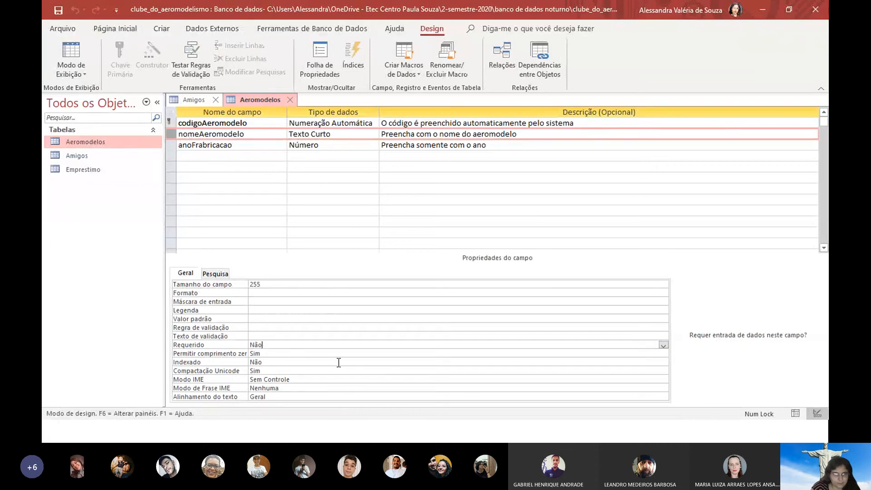
{"action": "left_click", "coordinate": [306, 362]}
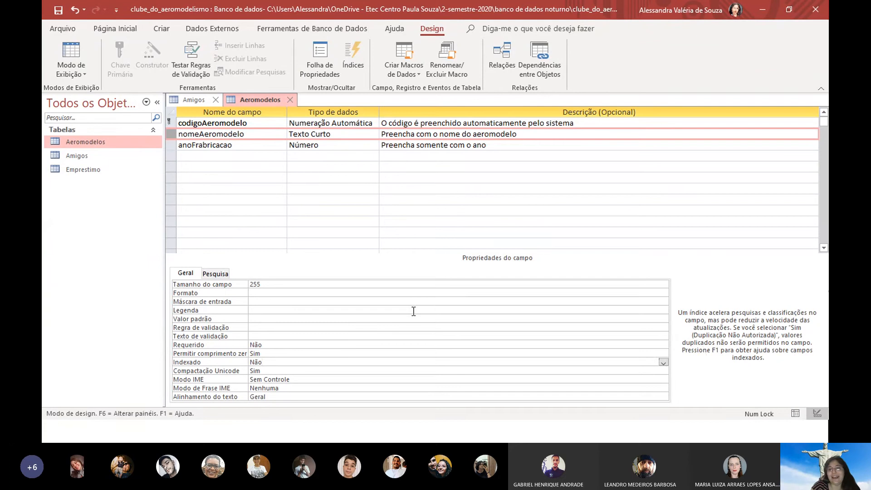
{"action": "left_click", "coordinate": [663, 362]}
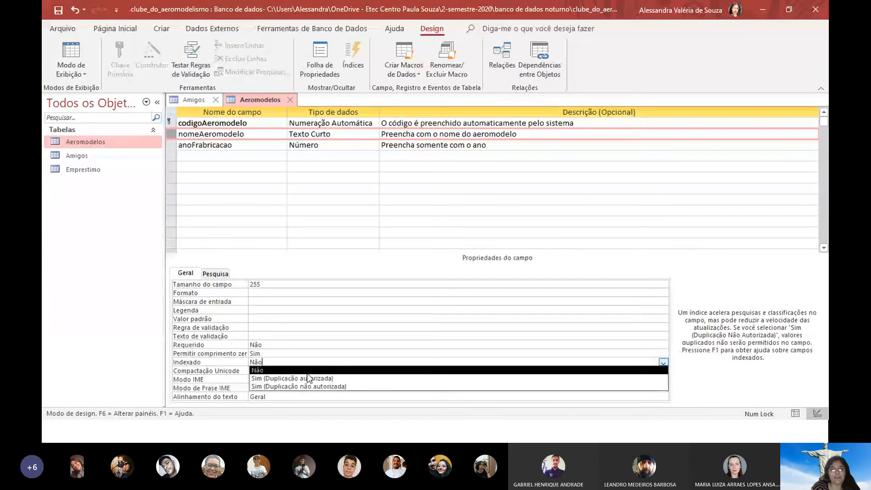
{"action": "left_click", "coordinate": [342, 386]}
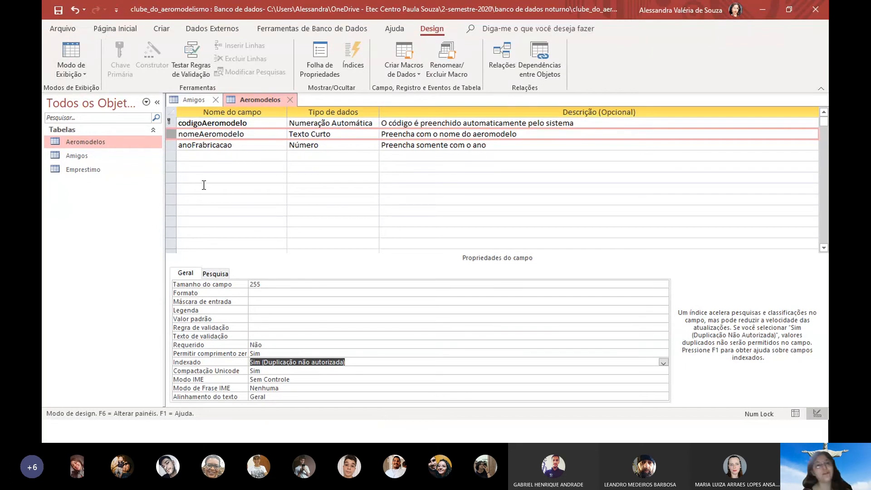
{"action": "left_click", "coordinate": [75, 40]}
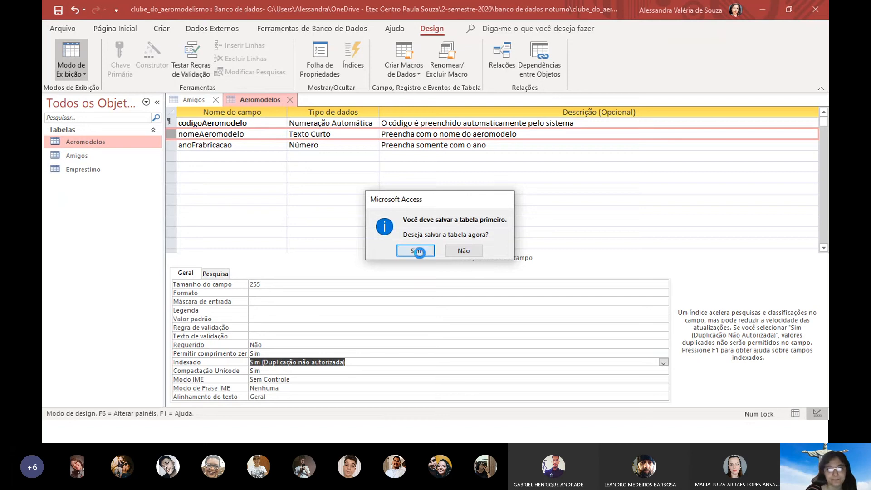
{"action": "left_click", "coordinate": [418, 252]}
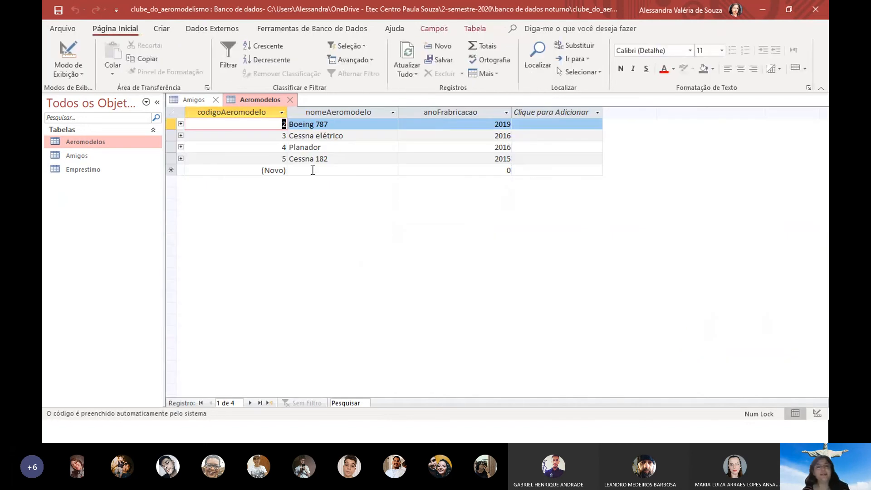
Enter a new aeromodel Cessna 182 from 2019 and dismiss the duplicate-index error
{"action": "left_click", "coordinate": [313, 171]}
{"action": "type", "text": "C"}
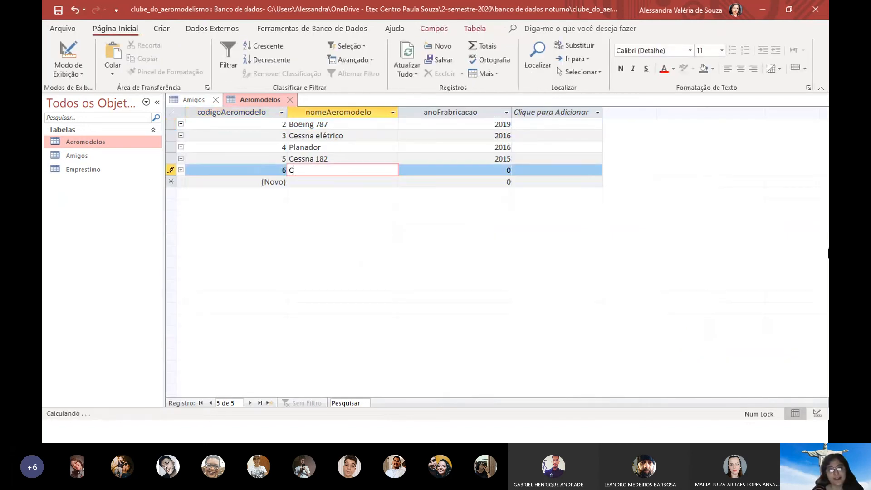
{"action": "type", "text": "essna 182"}
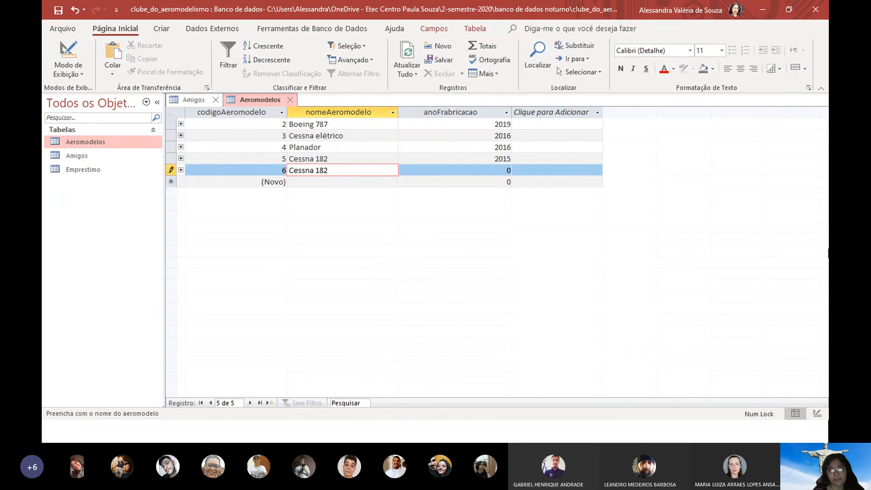
{"action": "key", "text": "Tab"}
{"action": "type", "text": "2019"}
{"action": "key", "text": "Return"}
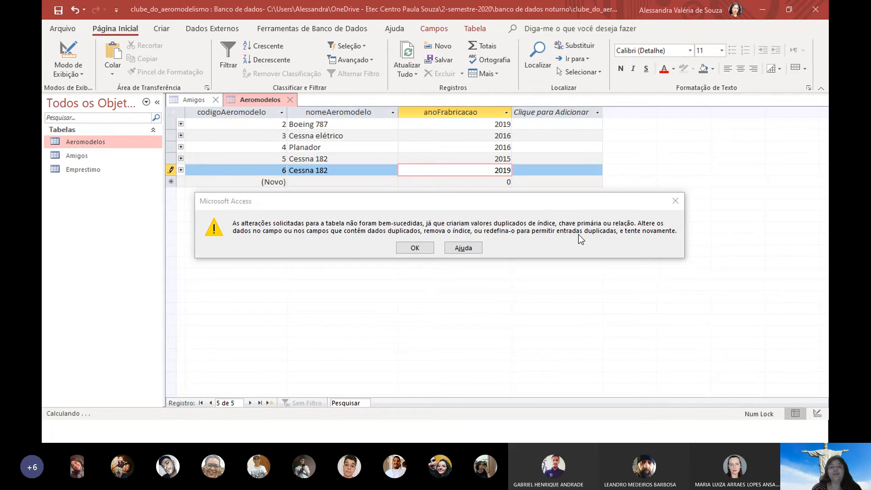
{"action": "key", "text": "alt+Tab"}
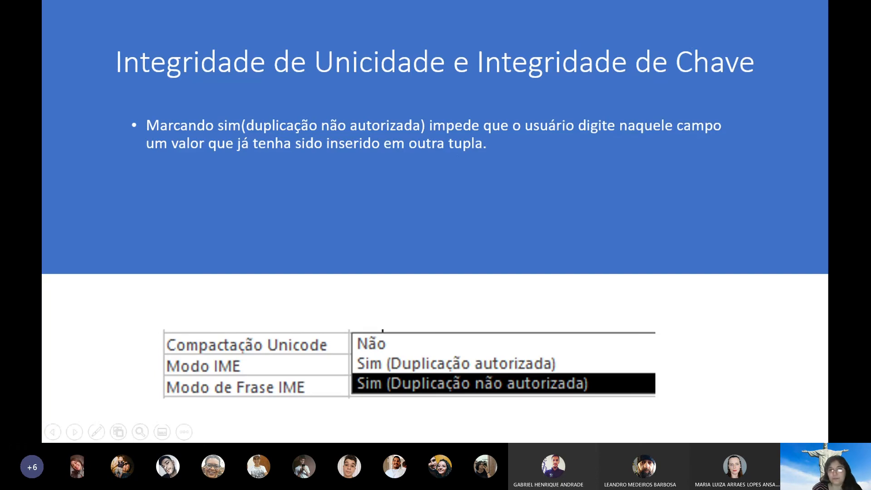
{"action": "key", "text": "alt+Tab"}
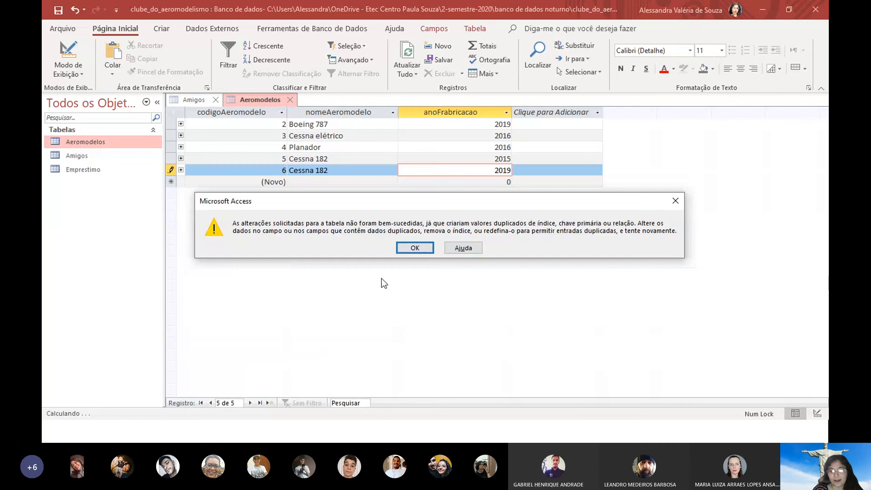
{"action": "left_click", "coordinate": [414, 247]}
Change the new record's name to Cessna 189 and save it
{"action": "left_click", "coordinate": [344, 171]}
{"action": "key", "text": "BackSpace"}
{"action": "type", "text": "9"}
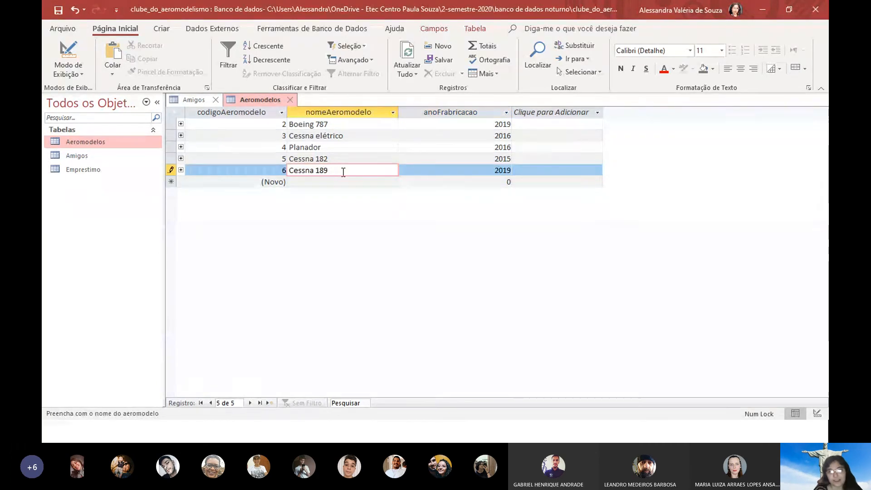
{"action": "key", "text": "Tab"}
{"action": "key", "text": "Tab"}
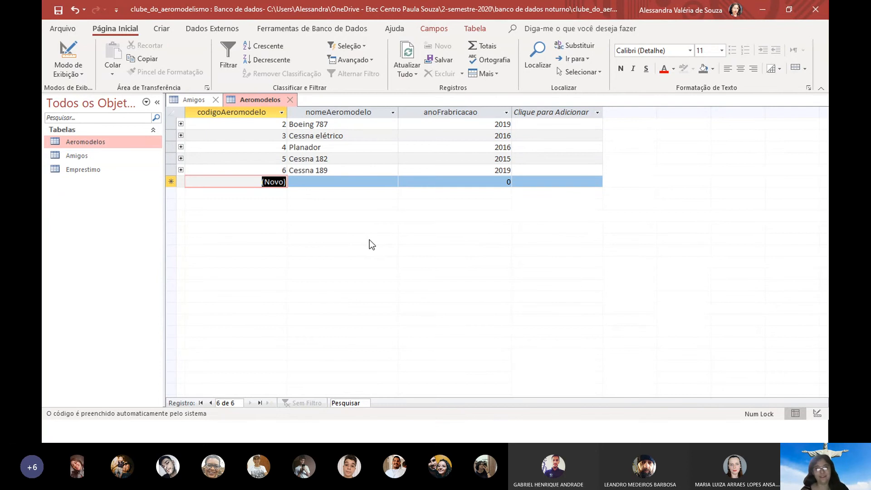
{"action": "key", "text": "alt+Tab"}
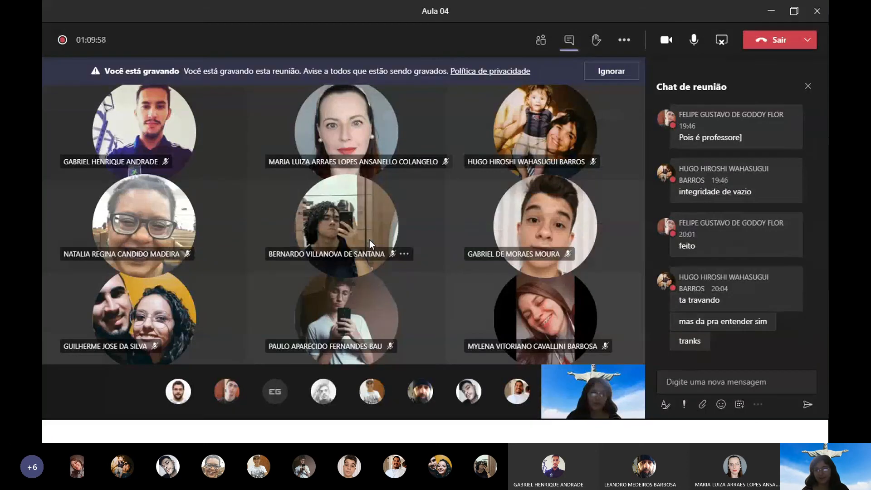
Open the Relationships diagram from Database Tools in Access
{"action": "key", "text": "alt+Tab"}
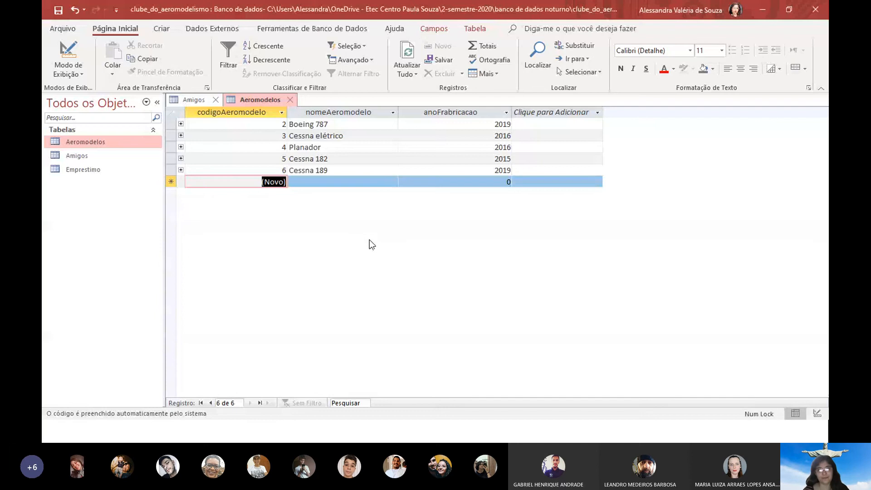
{"action": "key", "text": "alt+Tab"}
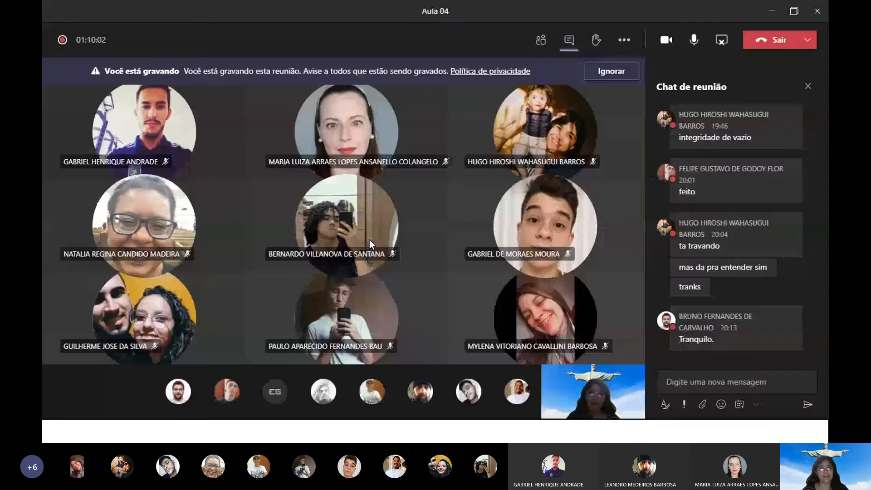
{"action": "key", "text": "alt+Tab"}
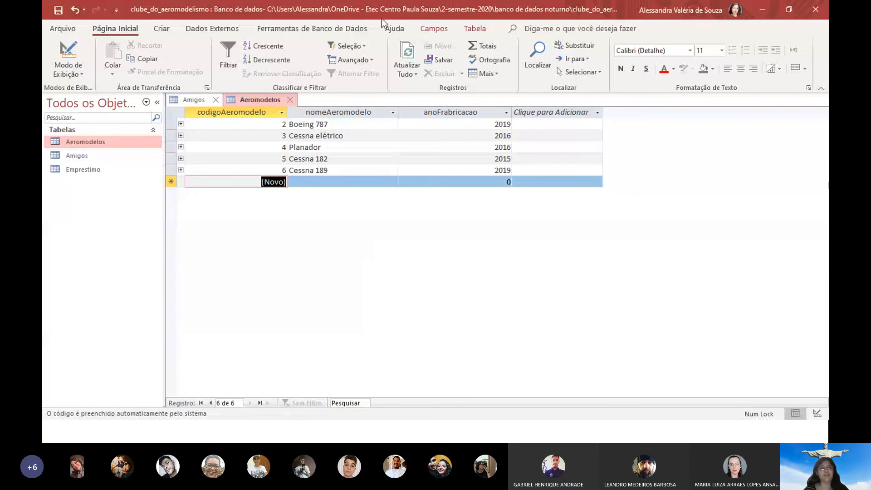
{"action": "left_click", "coordinate": [312, 28]}
{"action": "left_click", "coordinate": [198, 56]}
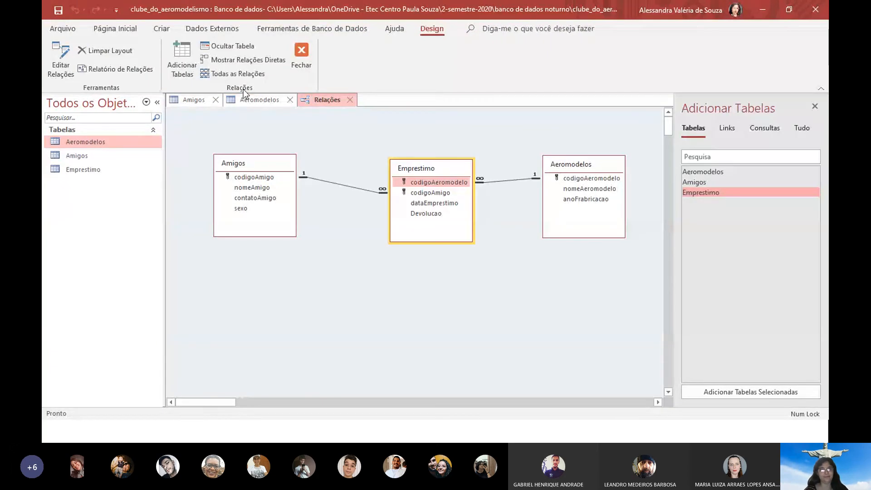
Bring up the Aeromodelos and Amigos tables, then return to the slideshow
{"action": "left_click", "coordinate": [230, 100]}
{"action": "left_click", "coordinate": [203, 98]}
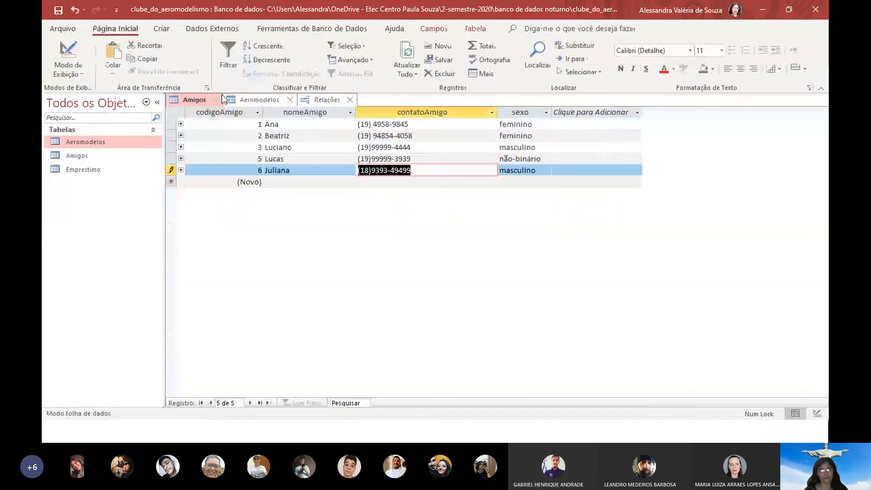
{"action": "key", "text": "alt+Tab"}
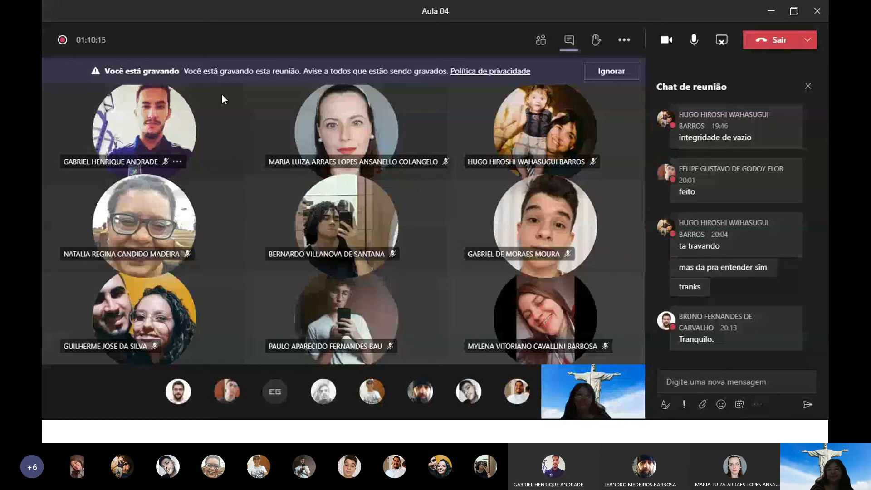
{"action": "key", "text": "alt+Tab"}
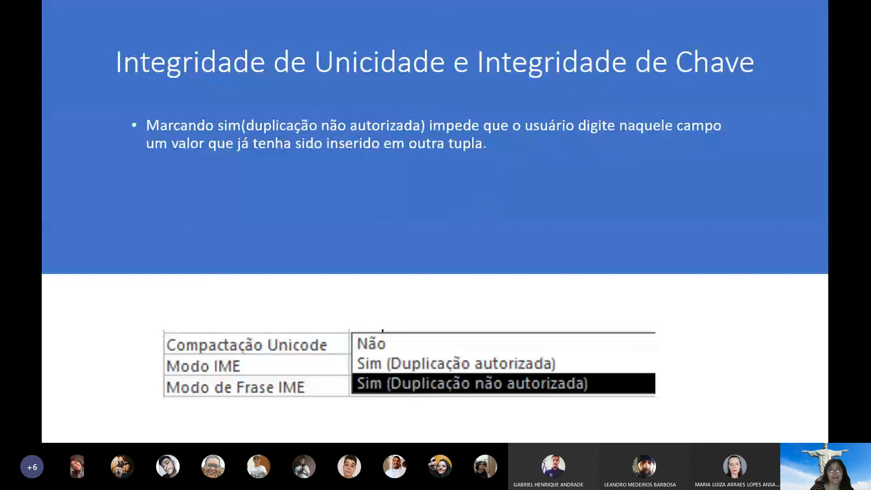
Advance past Integridade Referencial to the Questão de Concurso slide
{"action": "key", "text": "Right"}
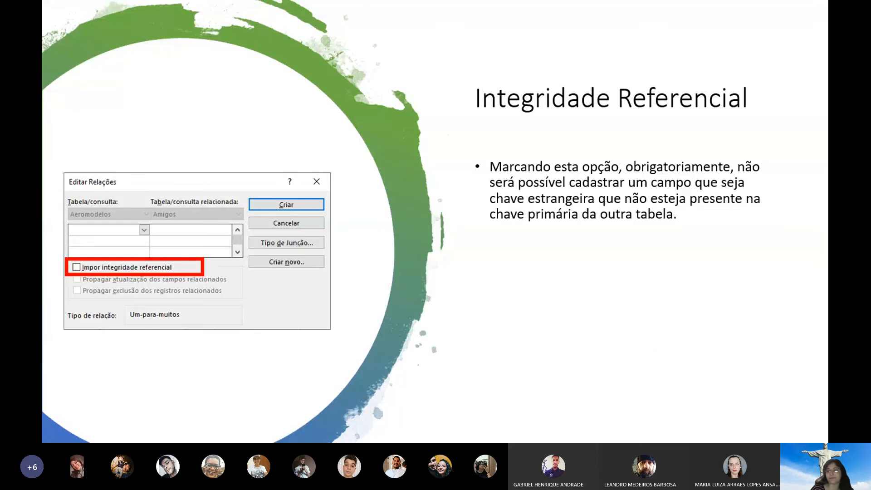
{"action": "key", "text": "Right"}
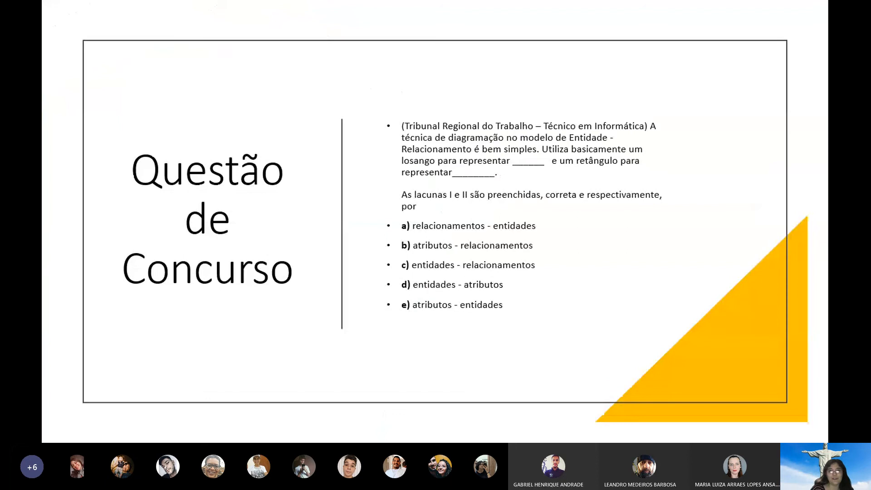